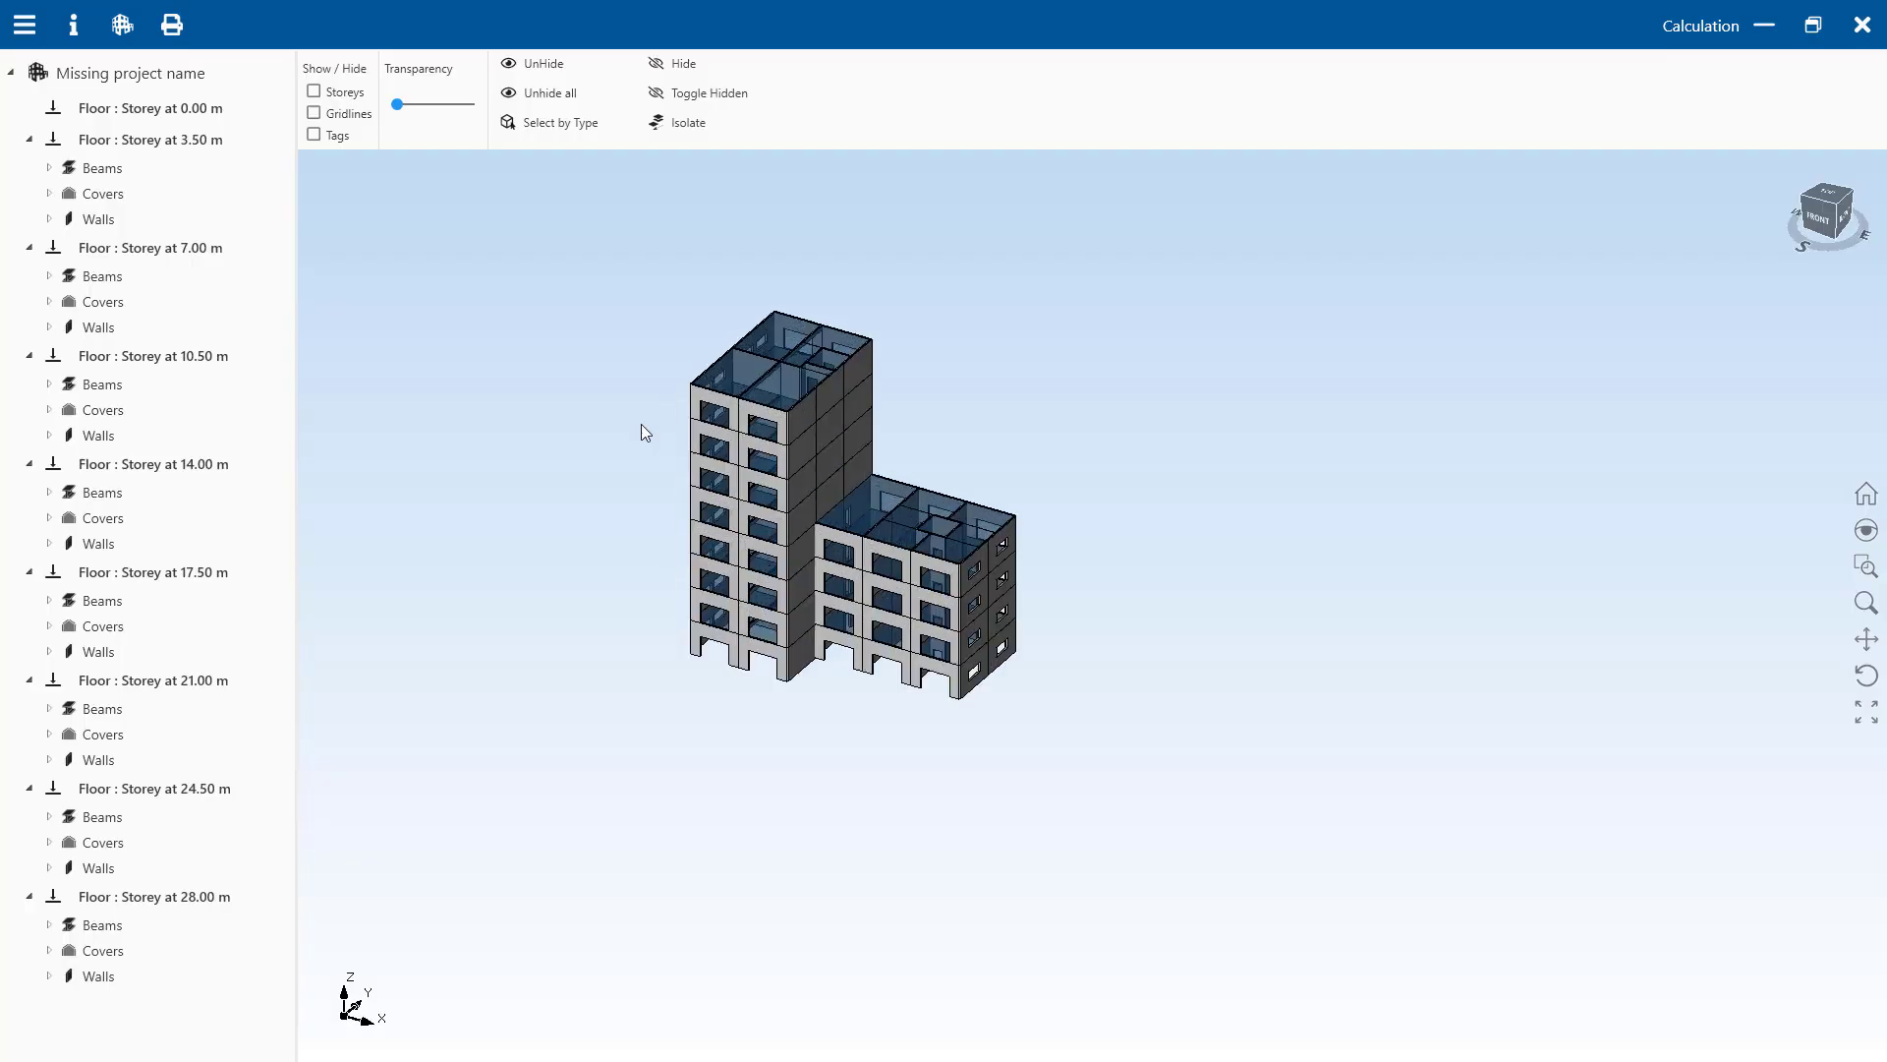
Step: Orbit the prefab building, set wall transparency to about 20, and bring up report printing
{"action": "left_click_drag", "start_coordinate": [640, 424], "coordinate": [1017, 549]}
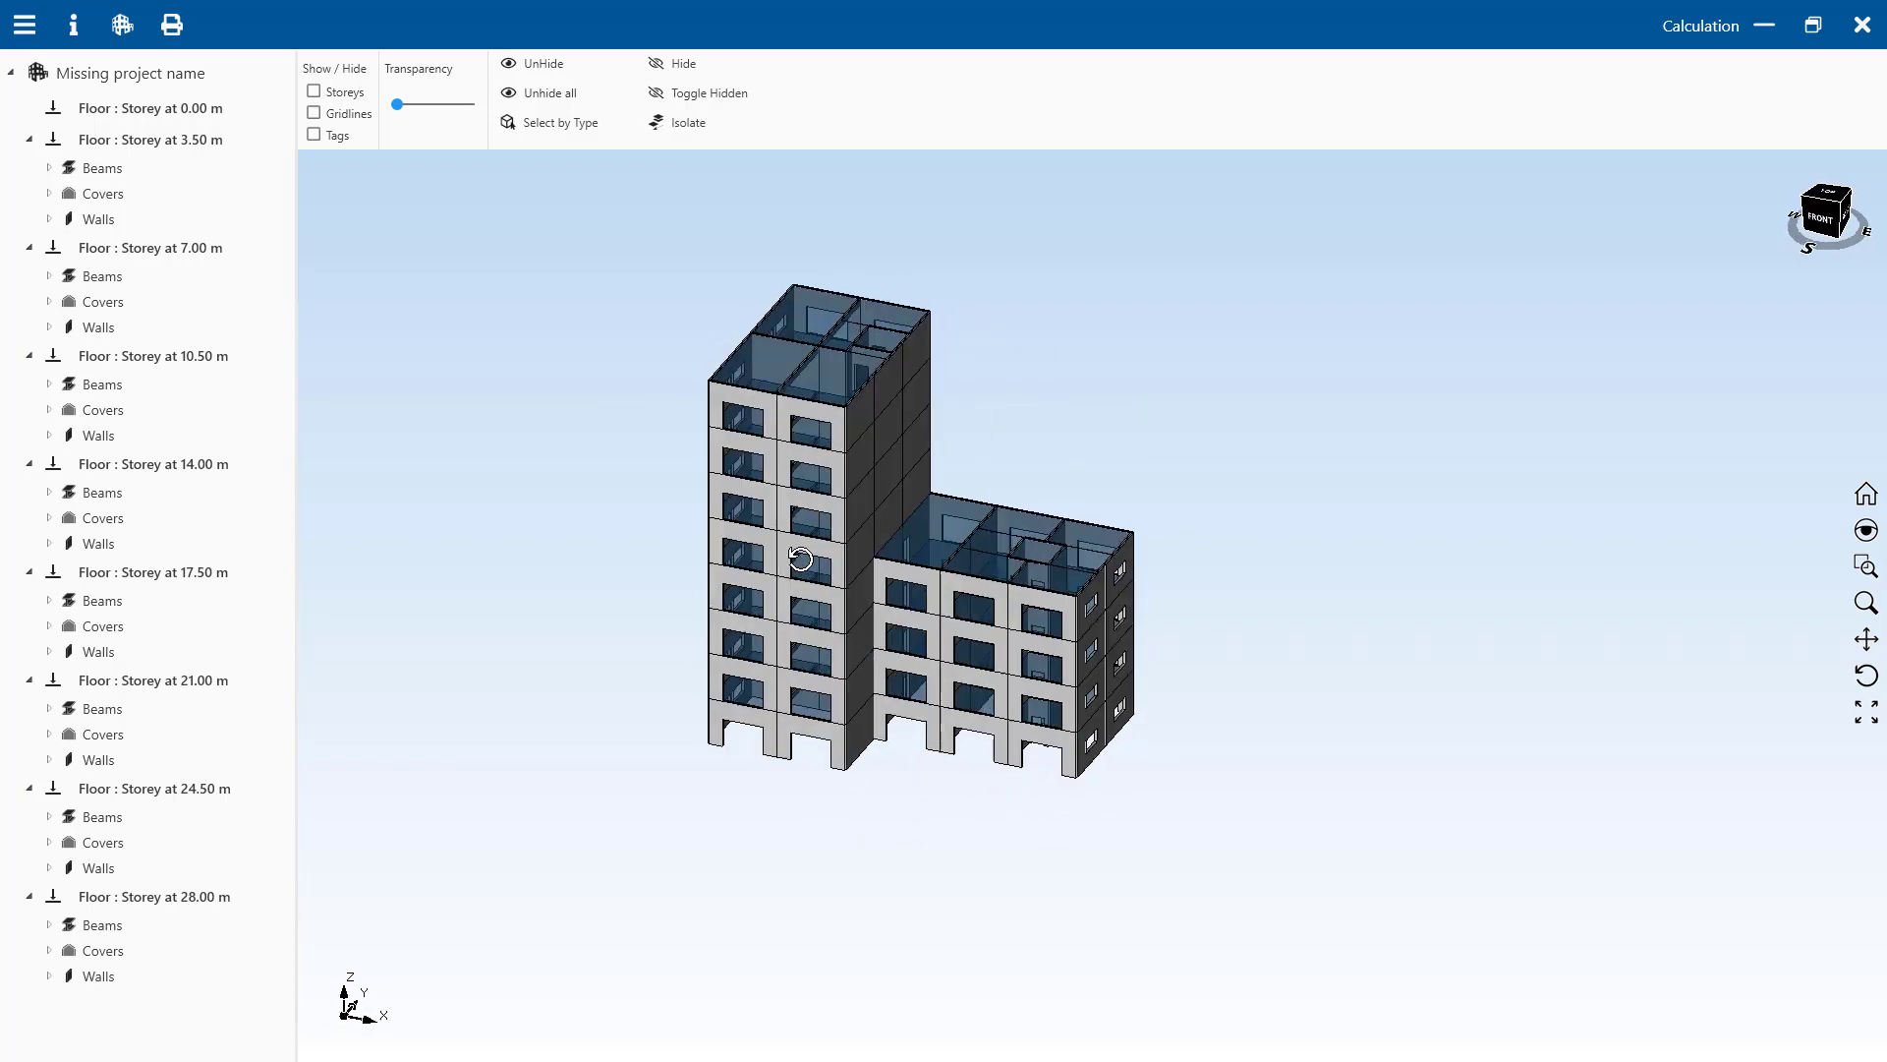
{"action": "left_click_drag", "start_coordinate": [1018, 549], "coordinate": [808, 547]}
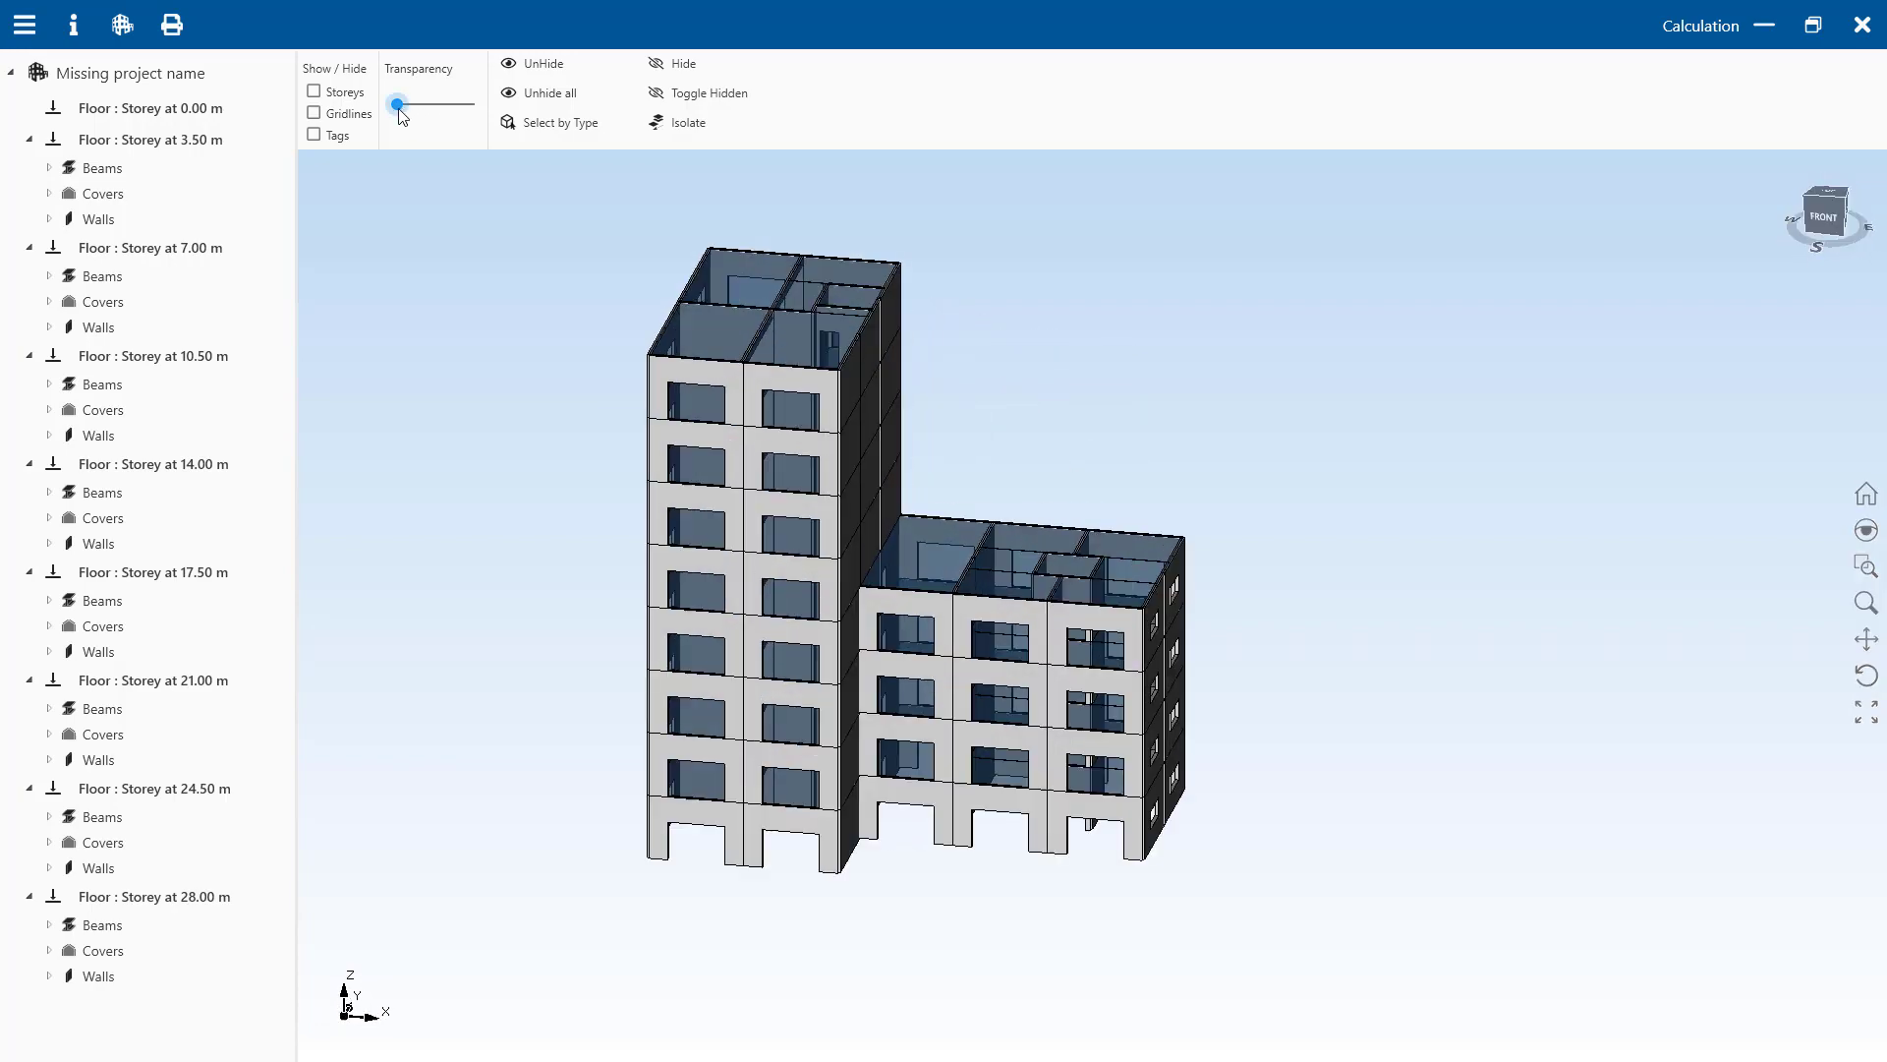
{"action": "left_click_drag", "start_coordinate": [397, 105], "coordinate": [397, 106]}
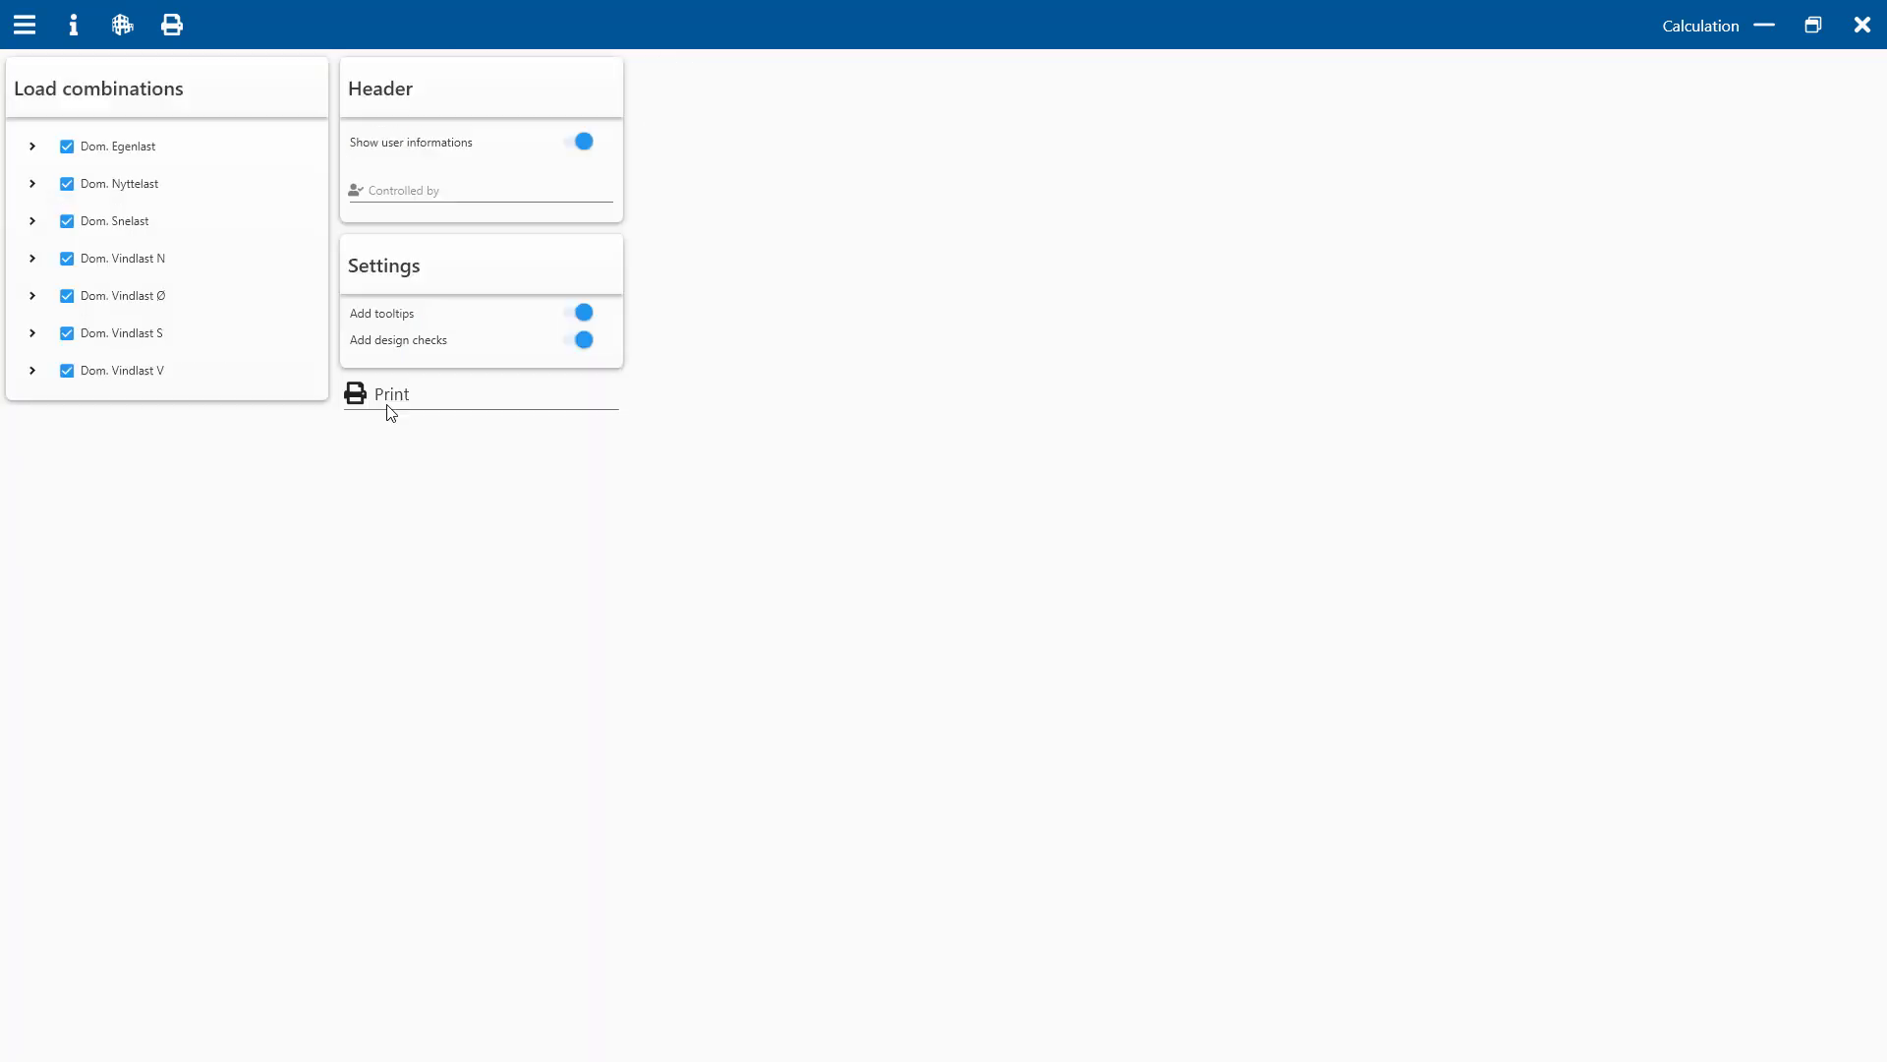
{"action": "left_click", "coordinate": [385, 403]}
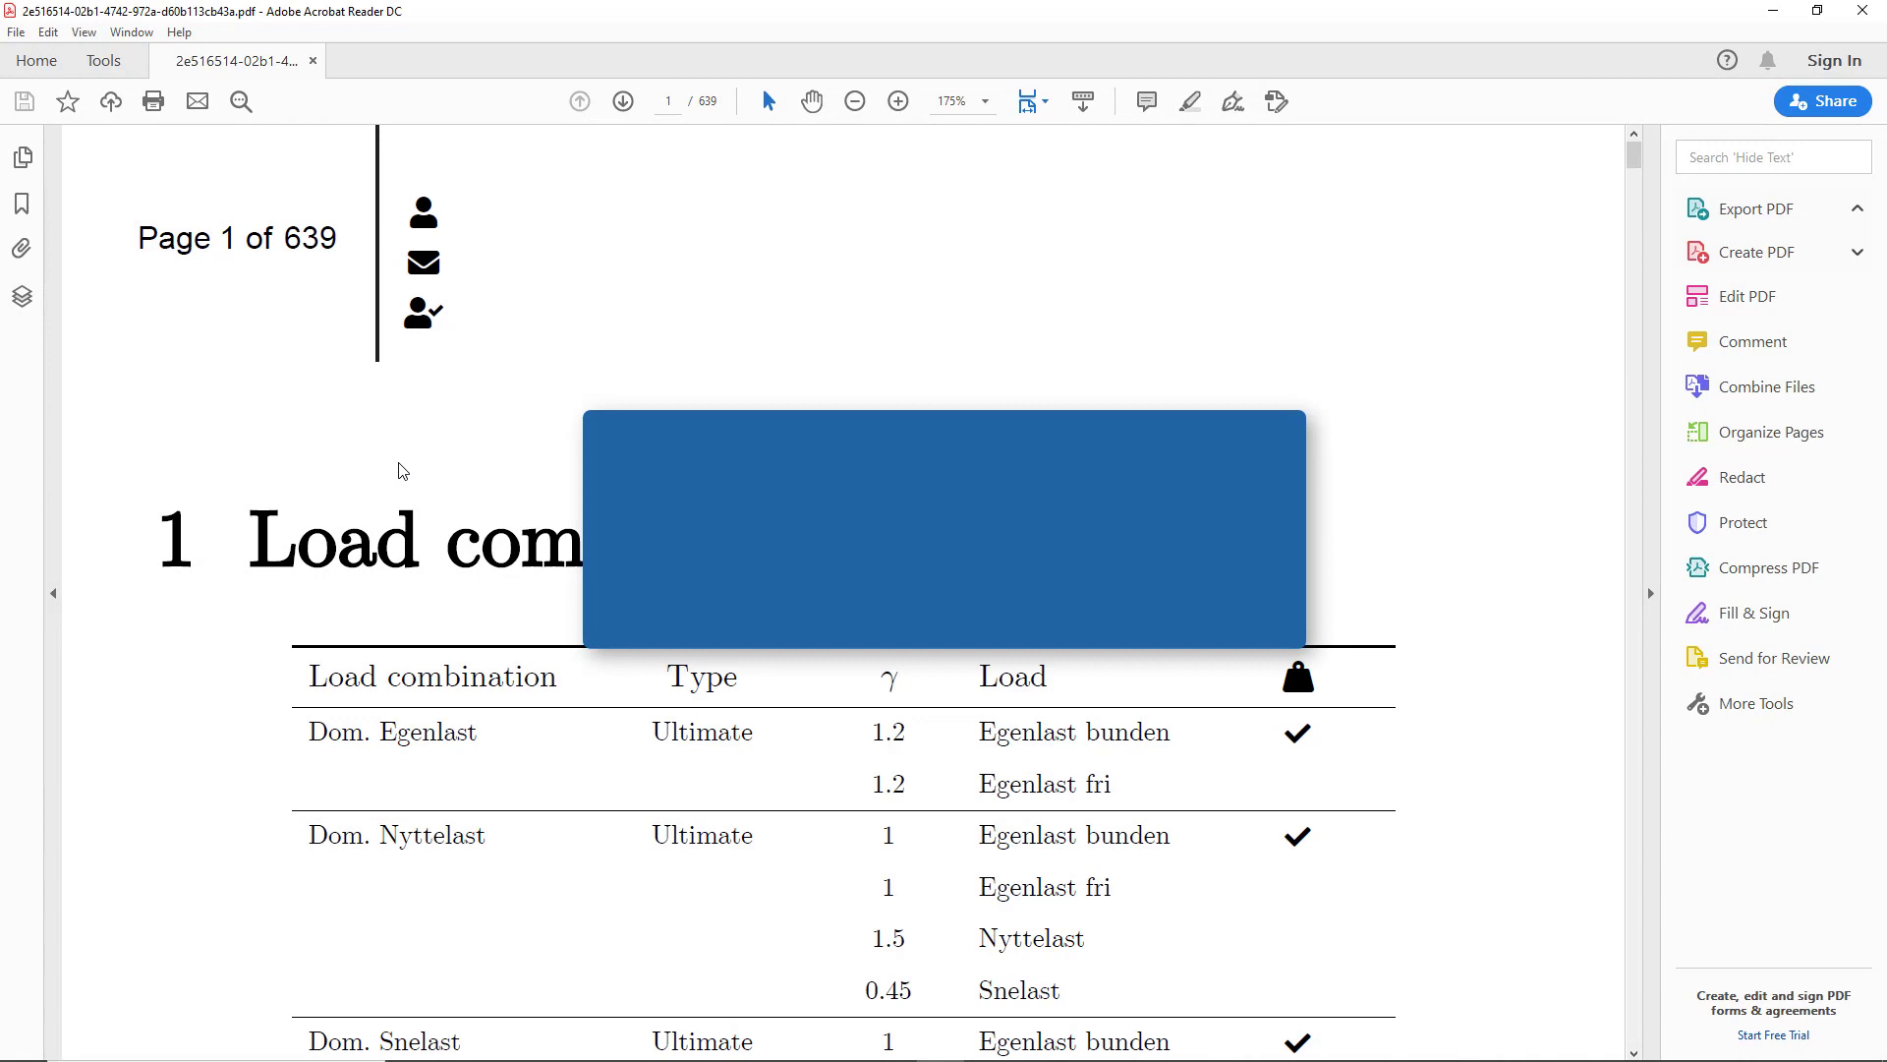
{"action": "scroll", "coordinate": [561, 386], "scroll_direction": "down", "scroll_amount": 1}
{"action": "scroll", "coordinate": [561, 386], "scroll_direction": "down", "scroll_amount": 5}
{"action": "scroll", "coordinate": [560, 385], "scroll_direction": "down", "scroll_amount": 5}
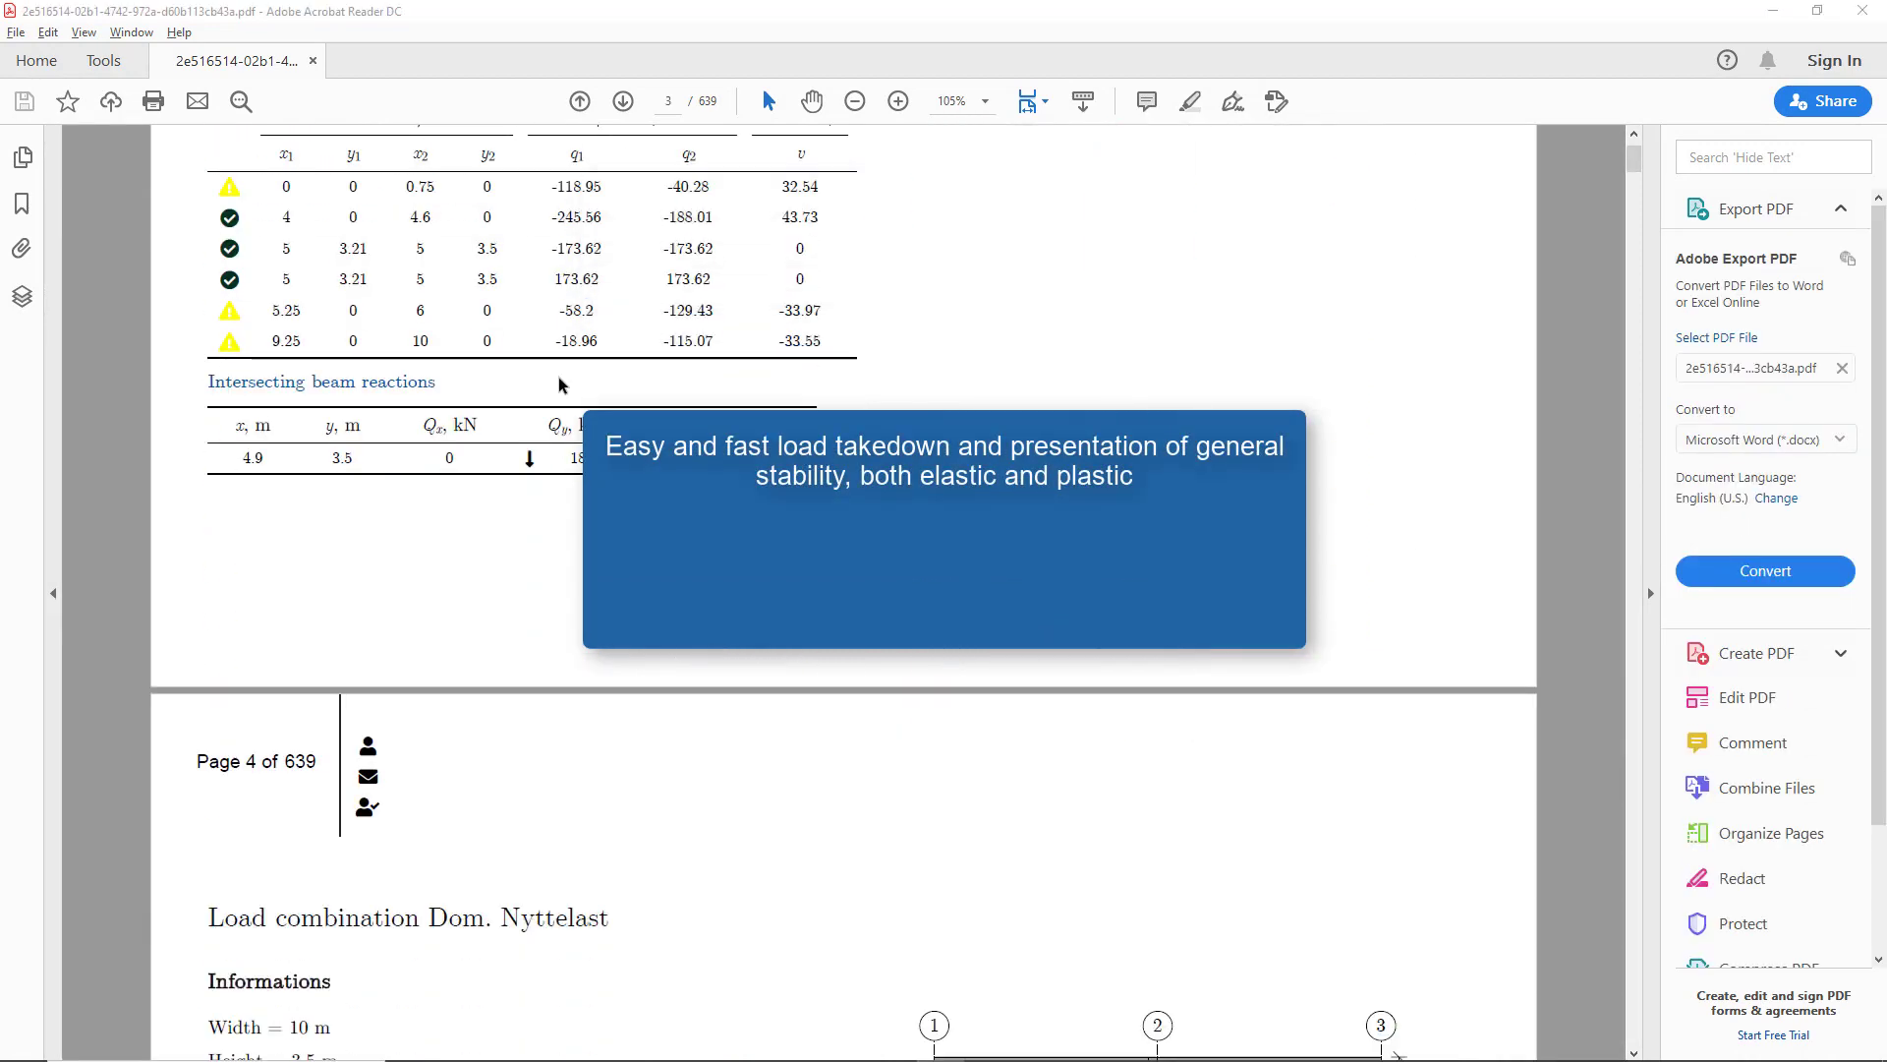
{"action": "scroll", "coordinate": [560, 387], "scroll_direction": "down", "scroll_amount": 5}
{"action": "scroll", "coordinate": [560, 385], "scroll_direction": "down", "scroll_amount": 8}
{"action": "scroll", "coordinate": [560, 380], "scroll_direction": "down", "scroll_amount": 1}
{"action": "scroll", "coordinate": [561, 378], "scroll_direction": "up", "scroll_amount": 1}
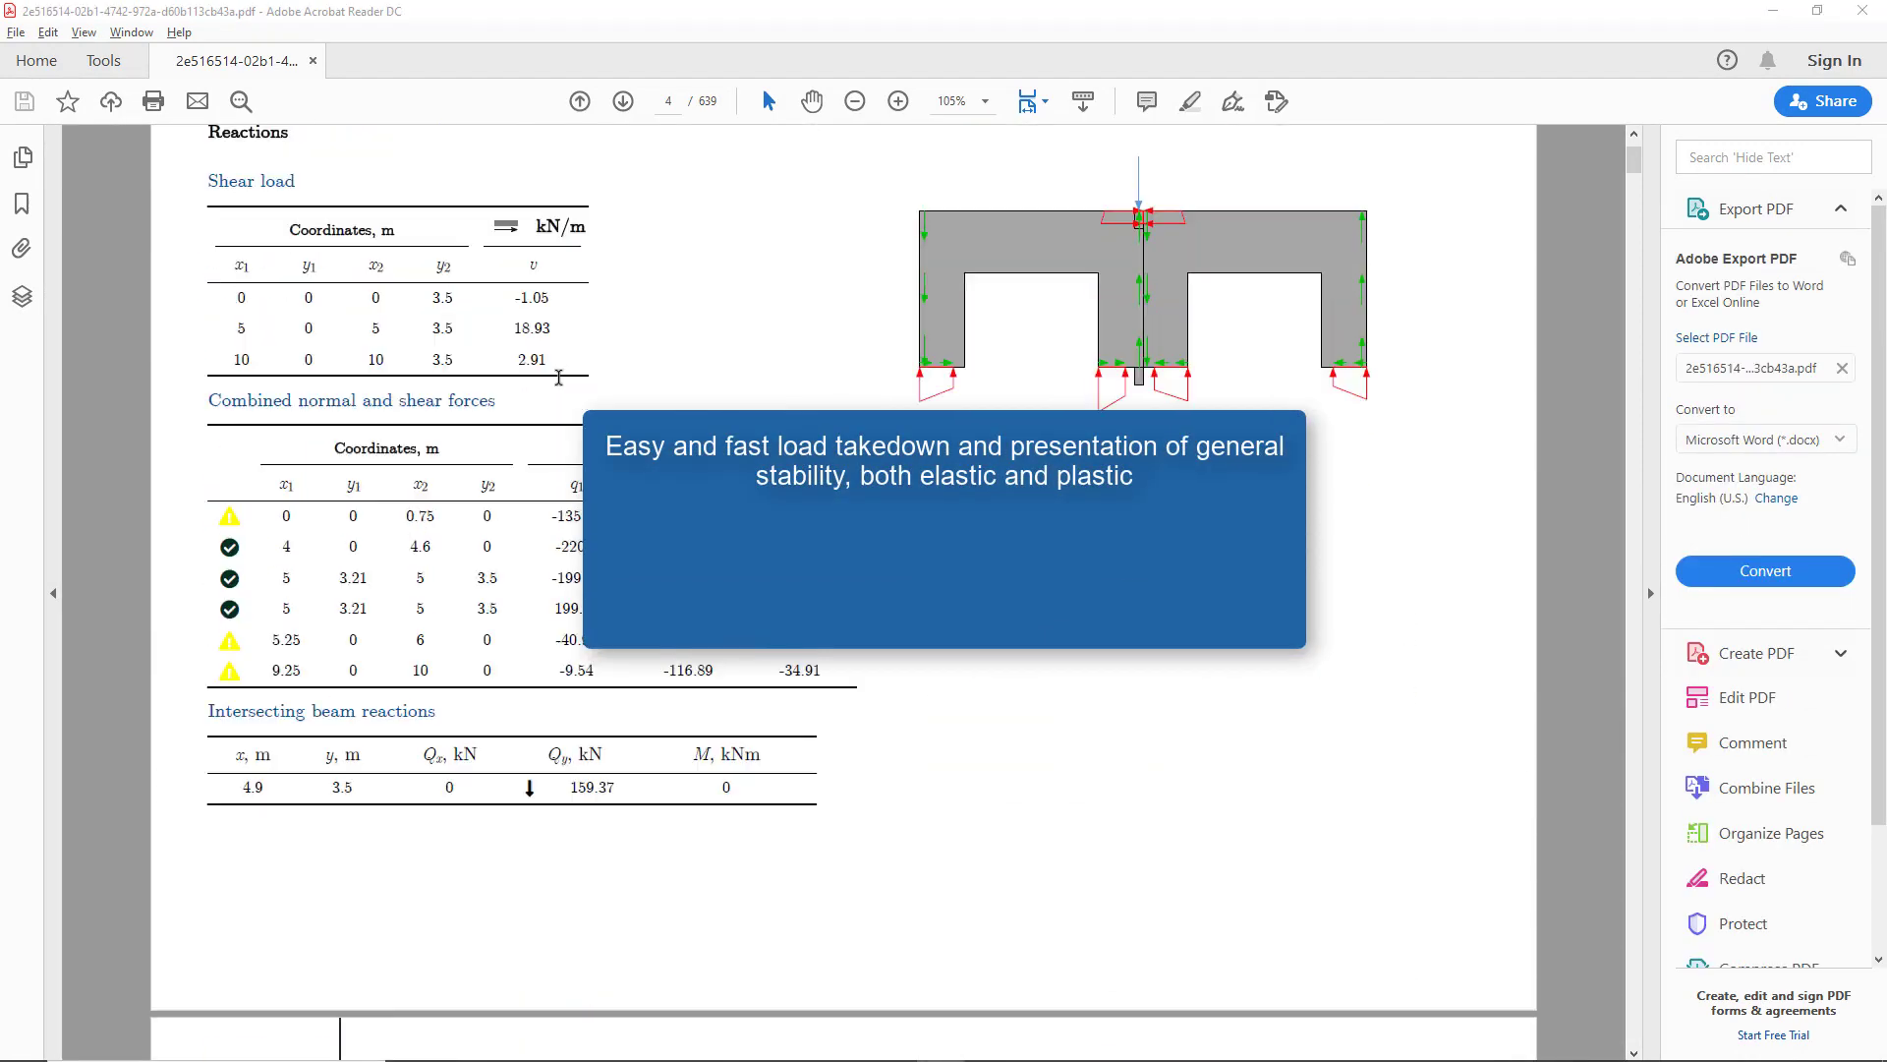
{"action": "scroll", "coordinate": [559, 378], "scroll_direction": "up", "scroll_amount": 1}
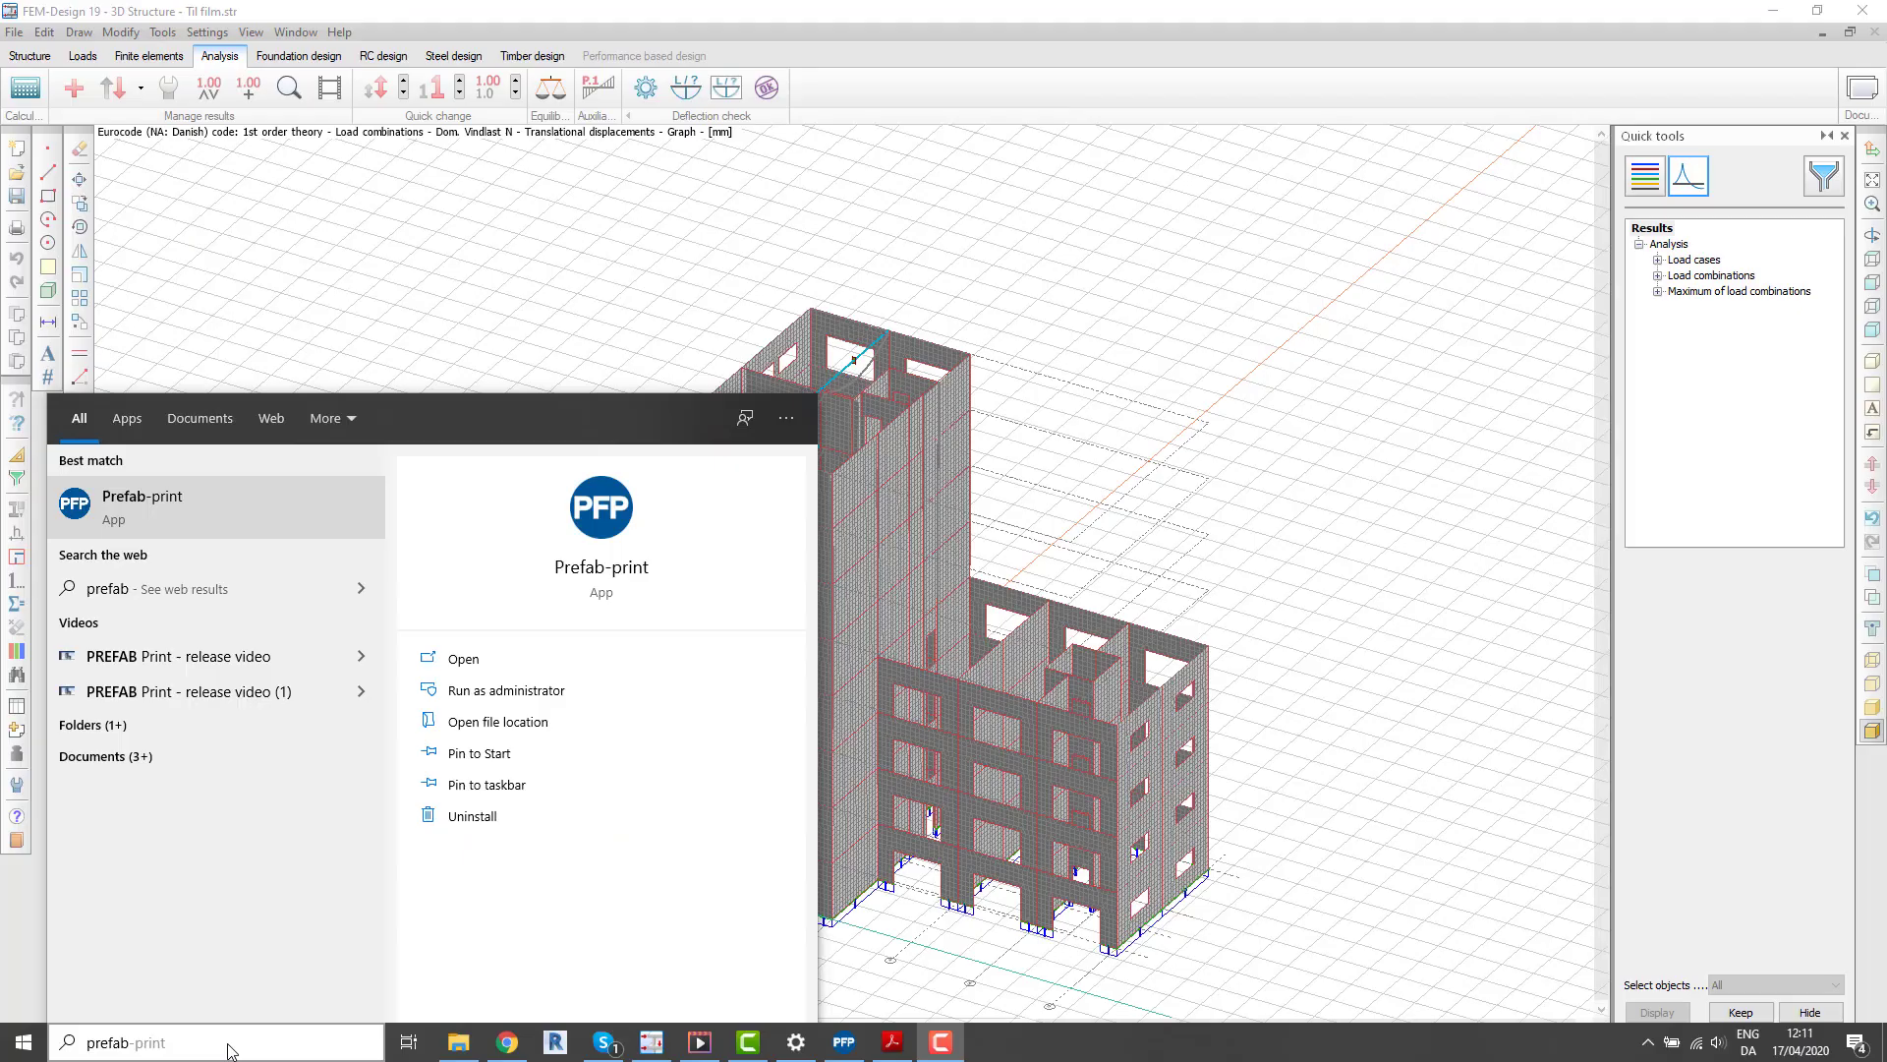
Step: Launch Prefab-print and view the program settings with company and user details
{"action": "left_click", "coordinate": [216, 507]}
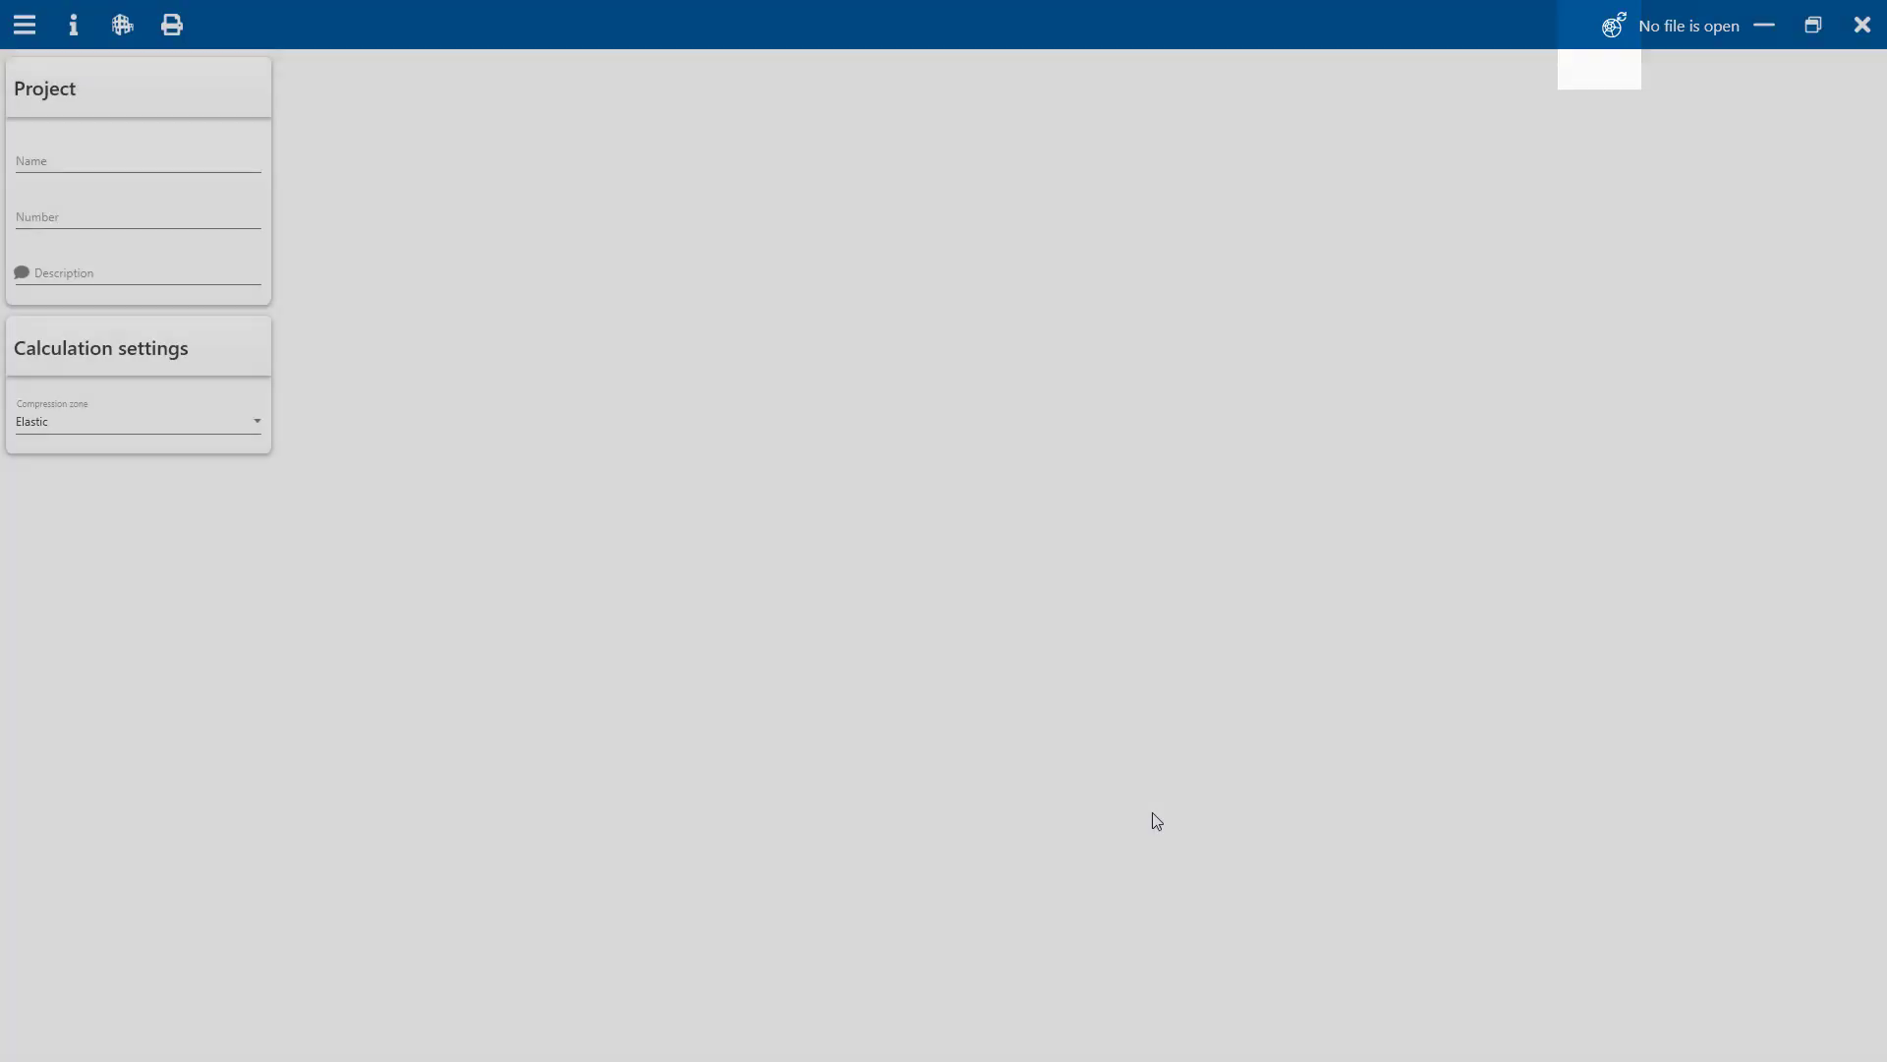
{"action": "left_click", "coordinate": [25, 28]}
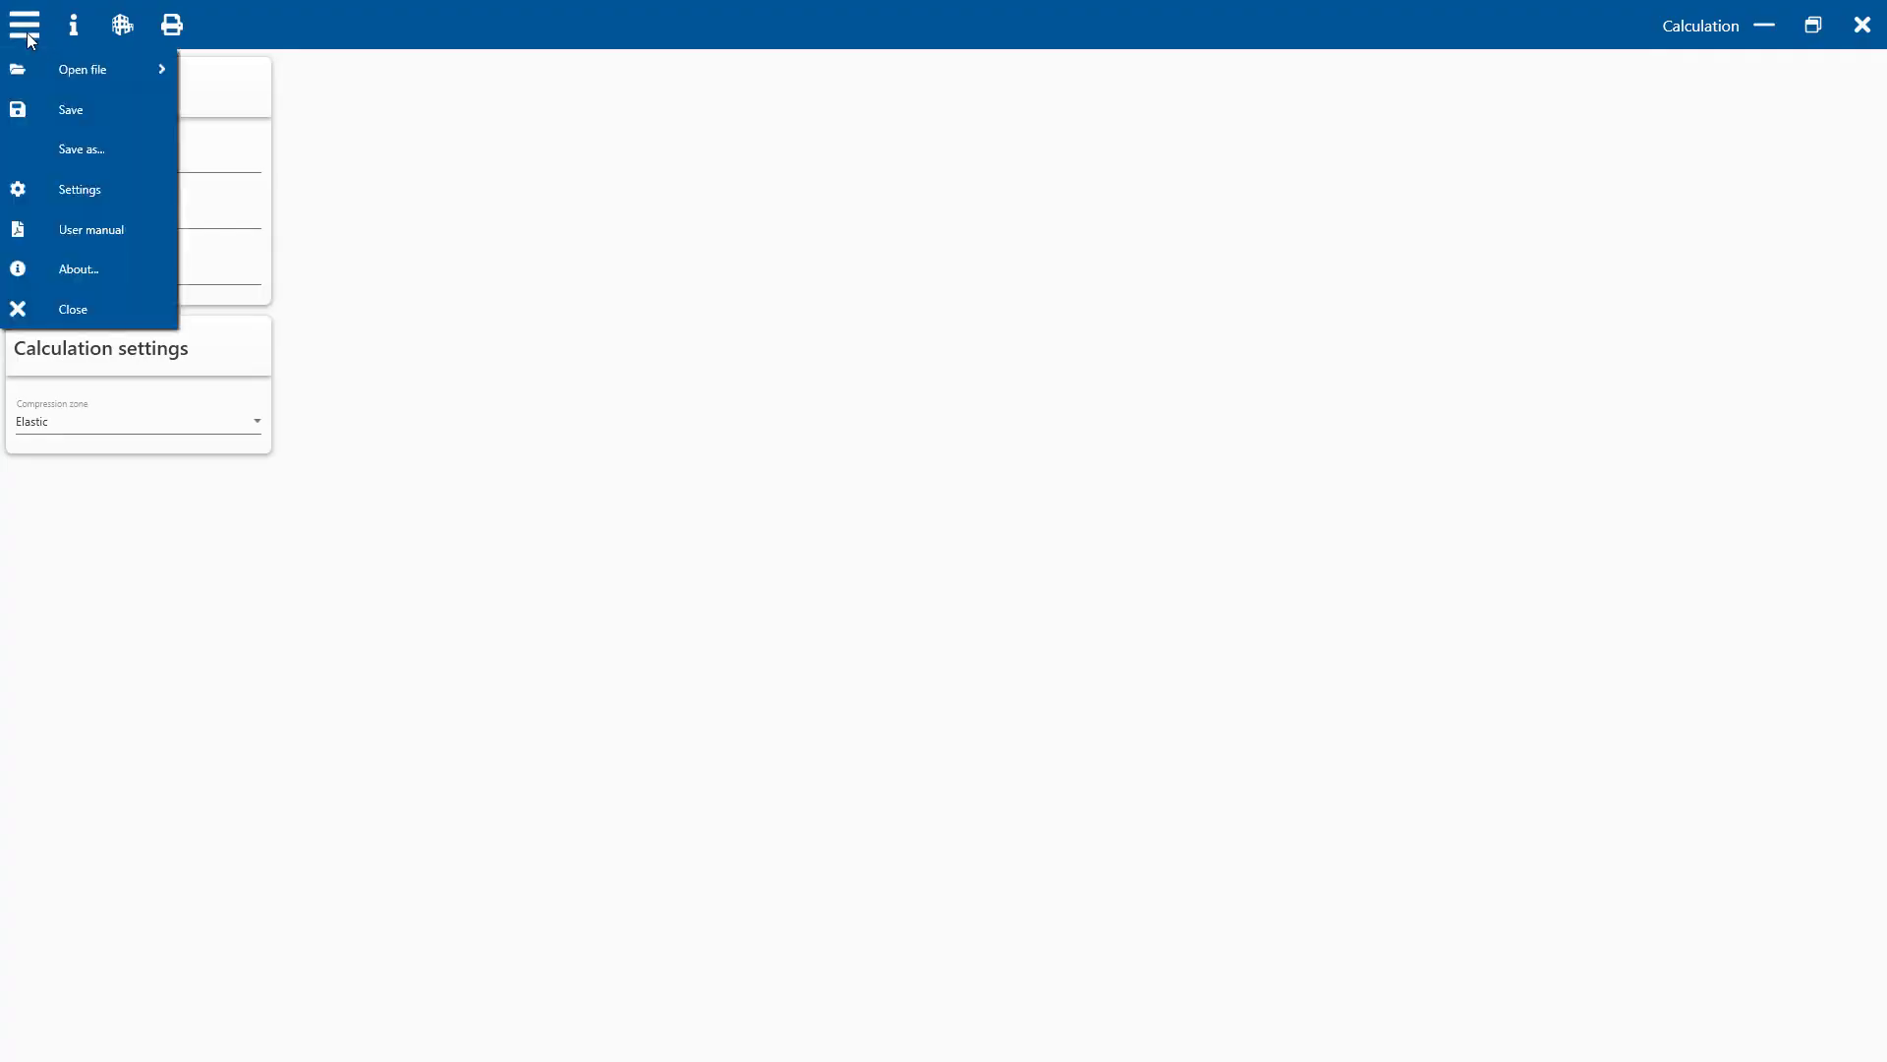
{"action": "left_click", "coordinate": [65, 194]}
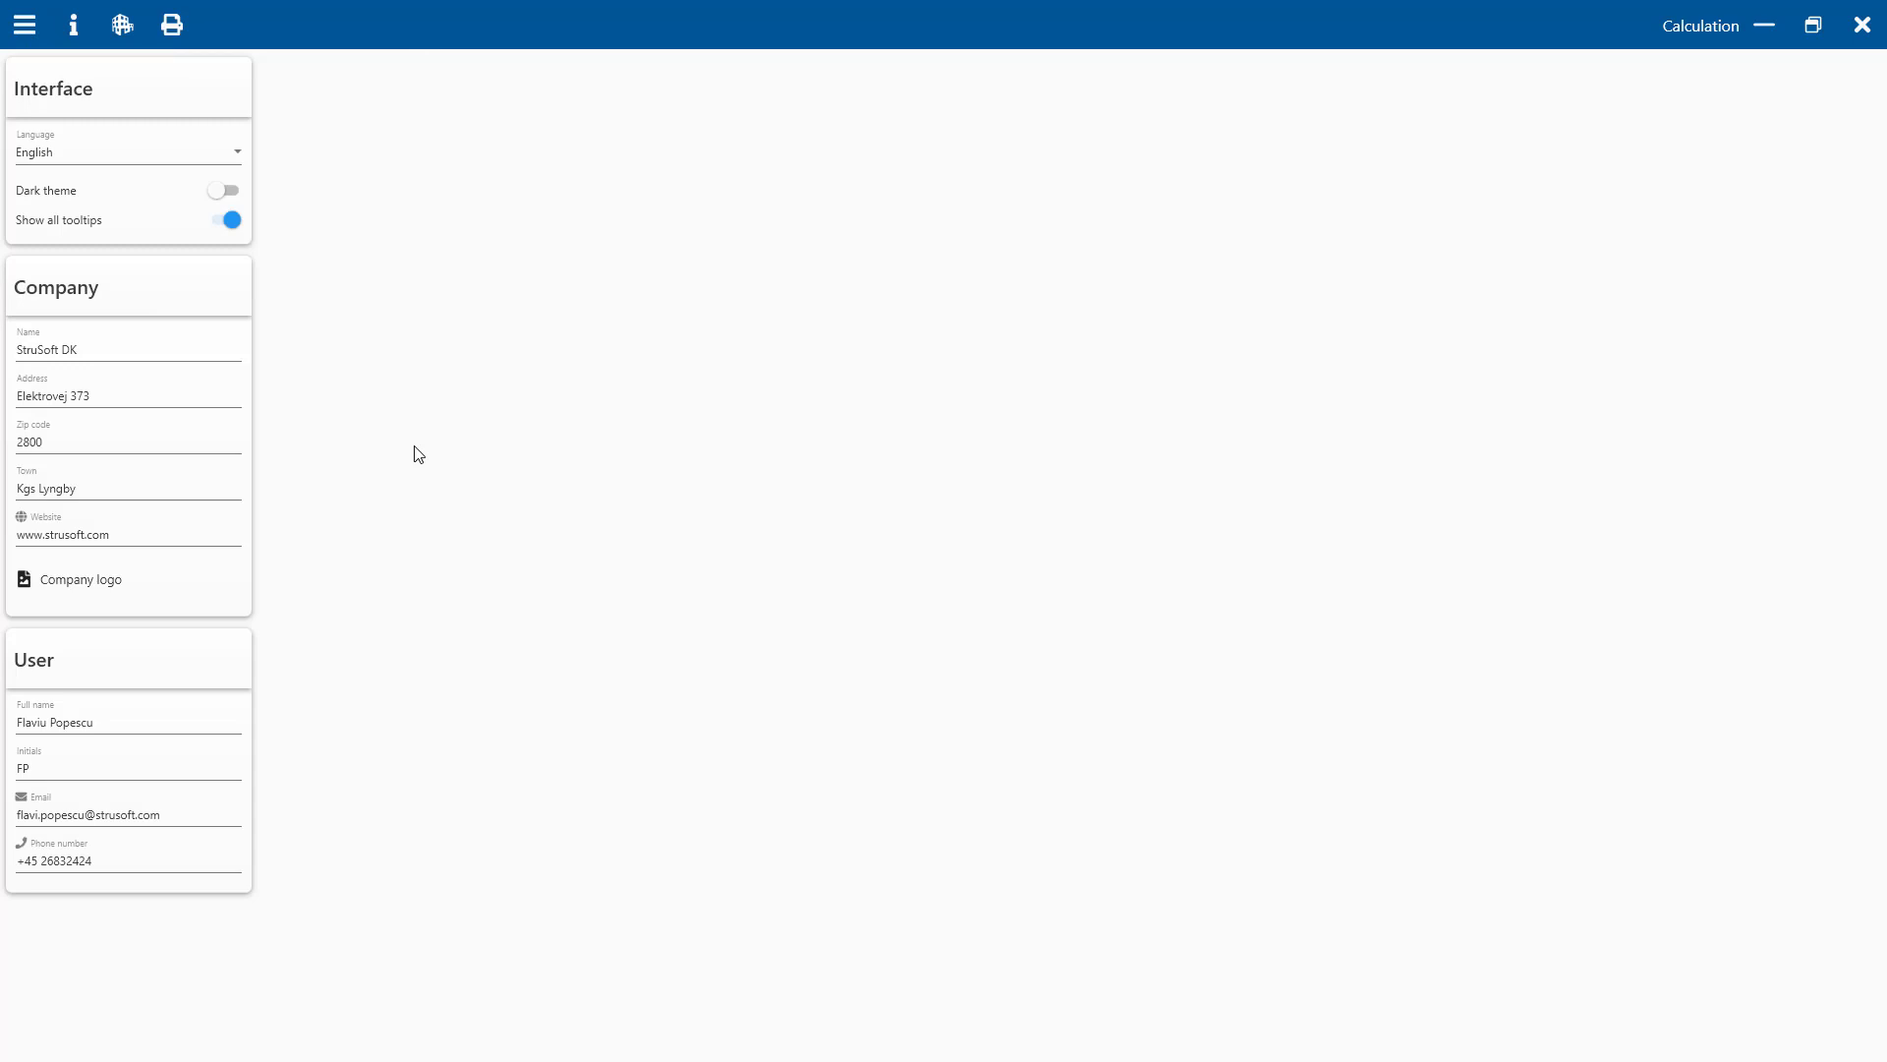
Step: Change the calculation's compression zone from Elastic to Plastic
{"action": "left_click", "coordinate": [73, 26]}
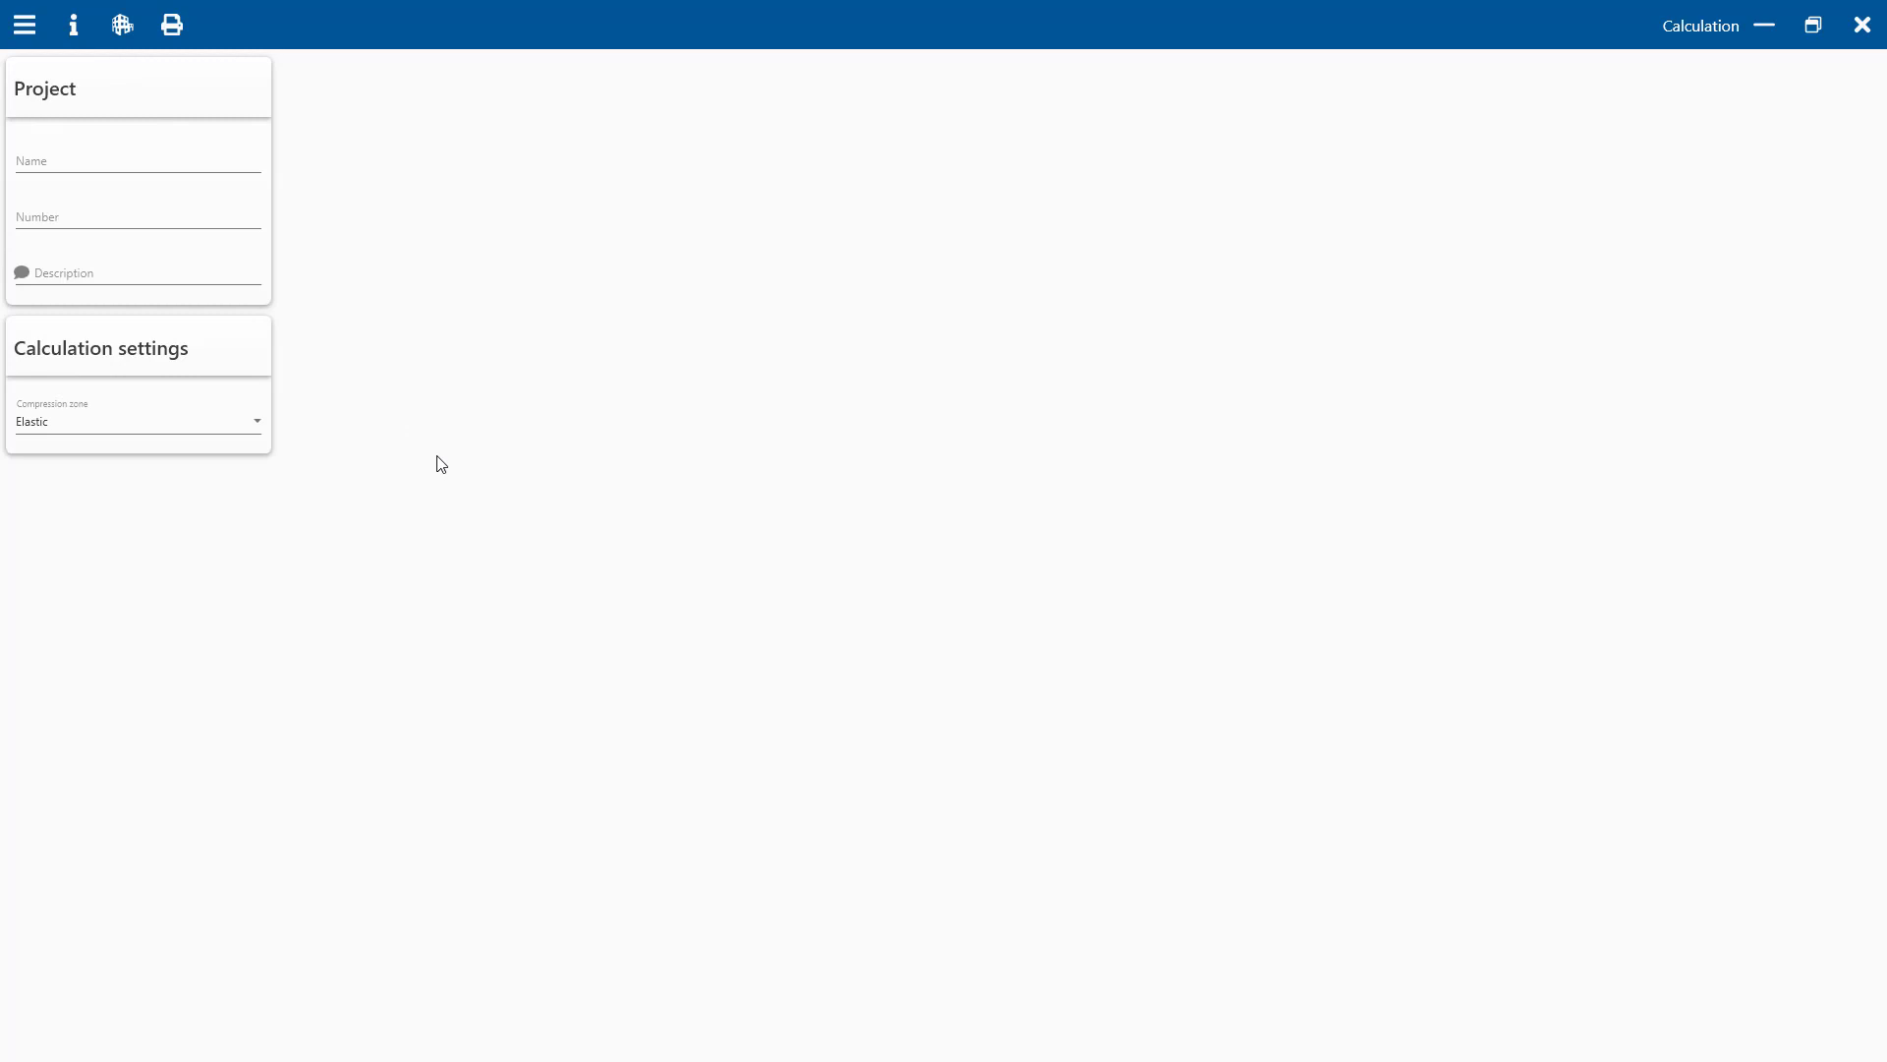
{"action": "left_click", "coordinate": [254, 424]}
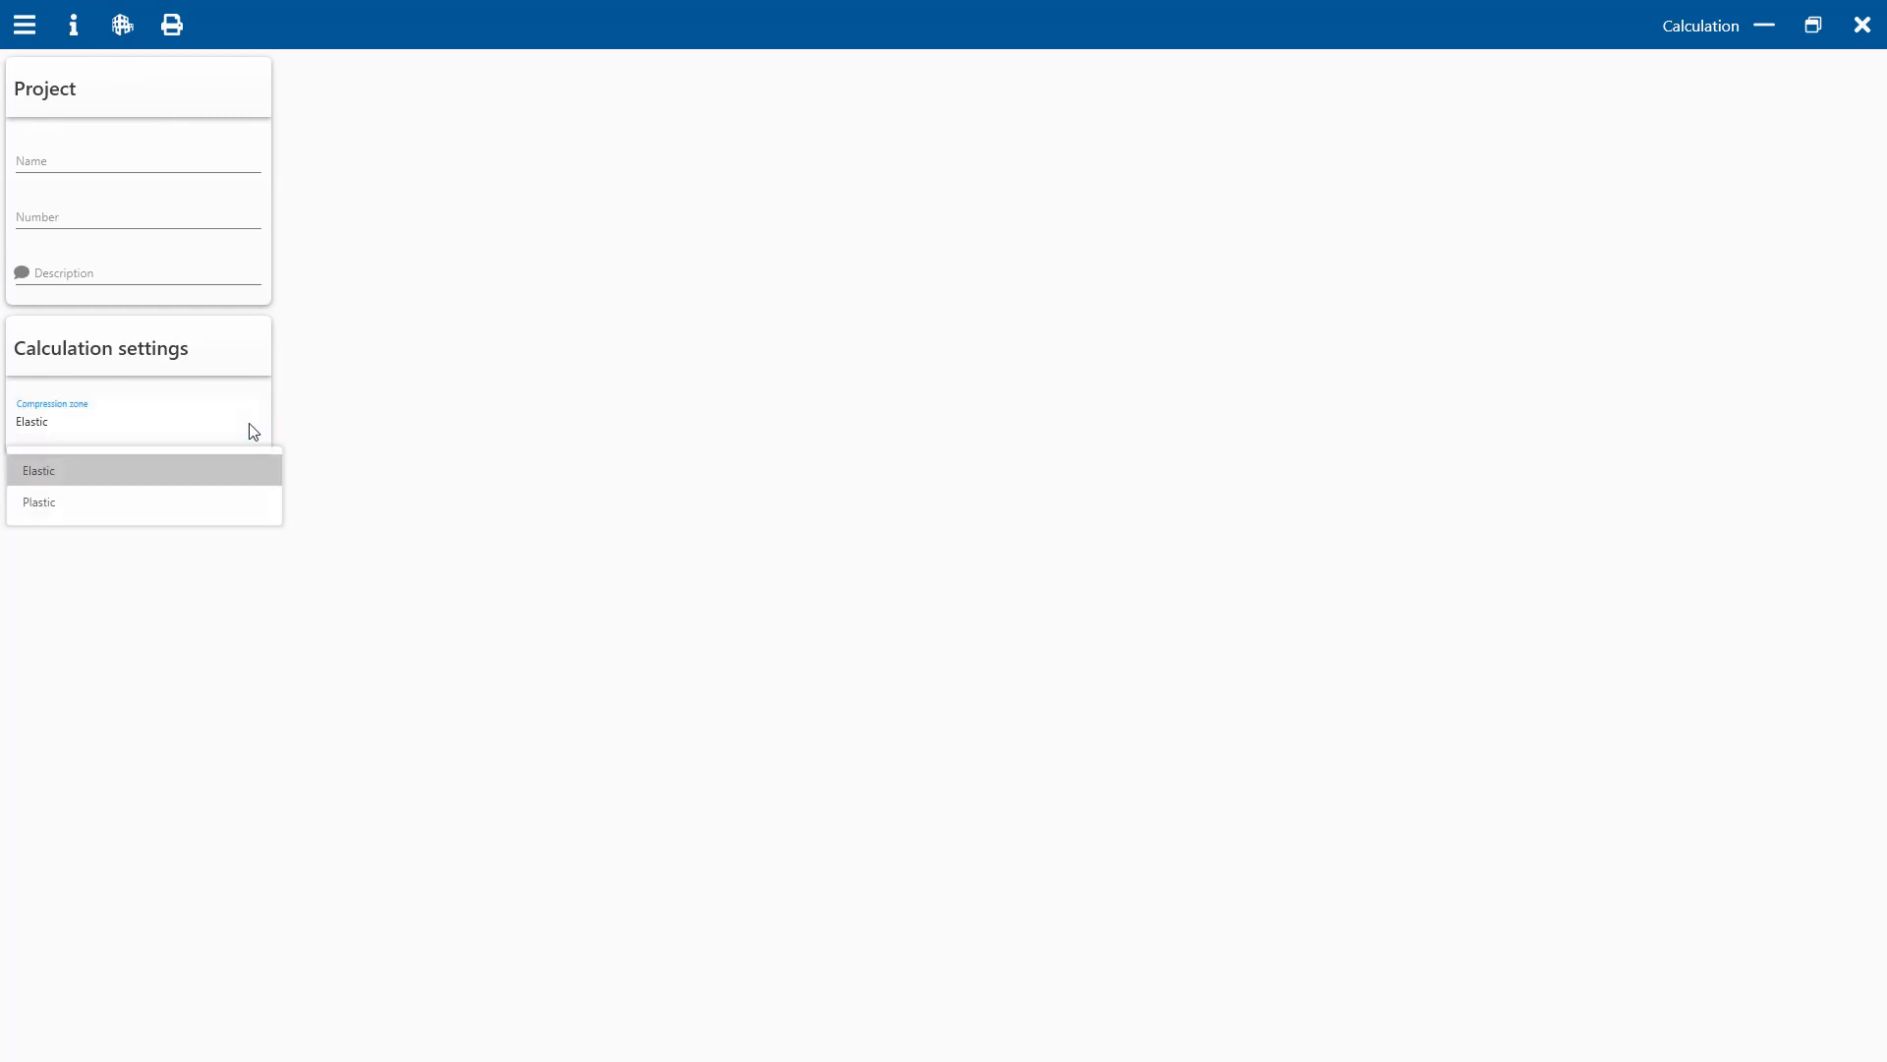
{"action": "left_click", "coordinate": [145, 501]}
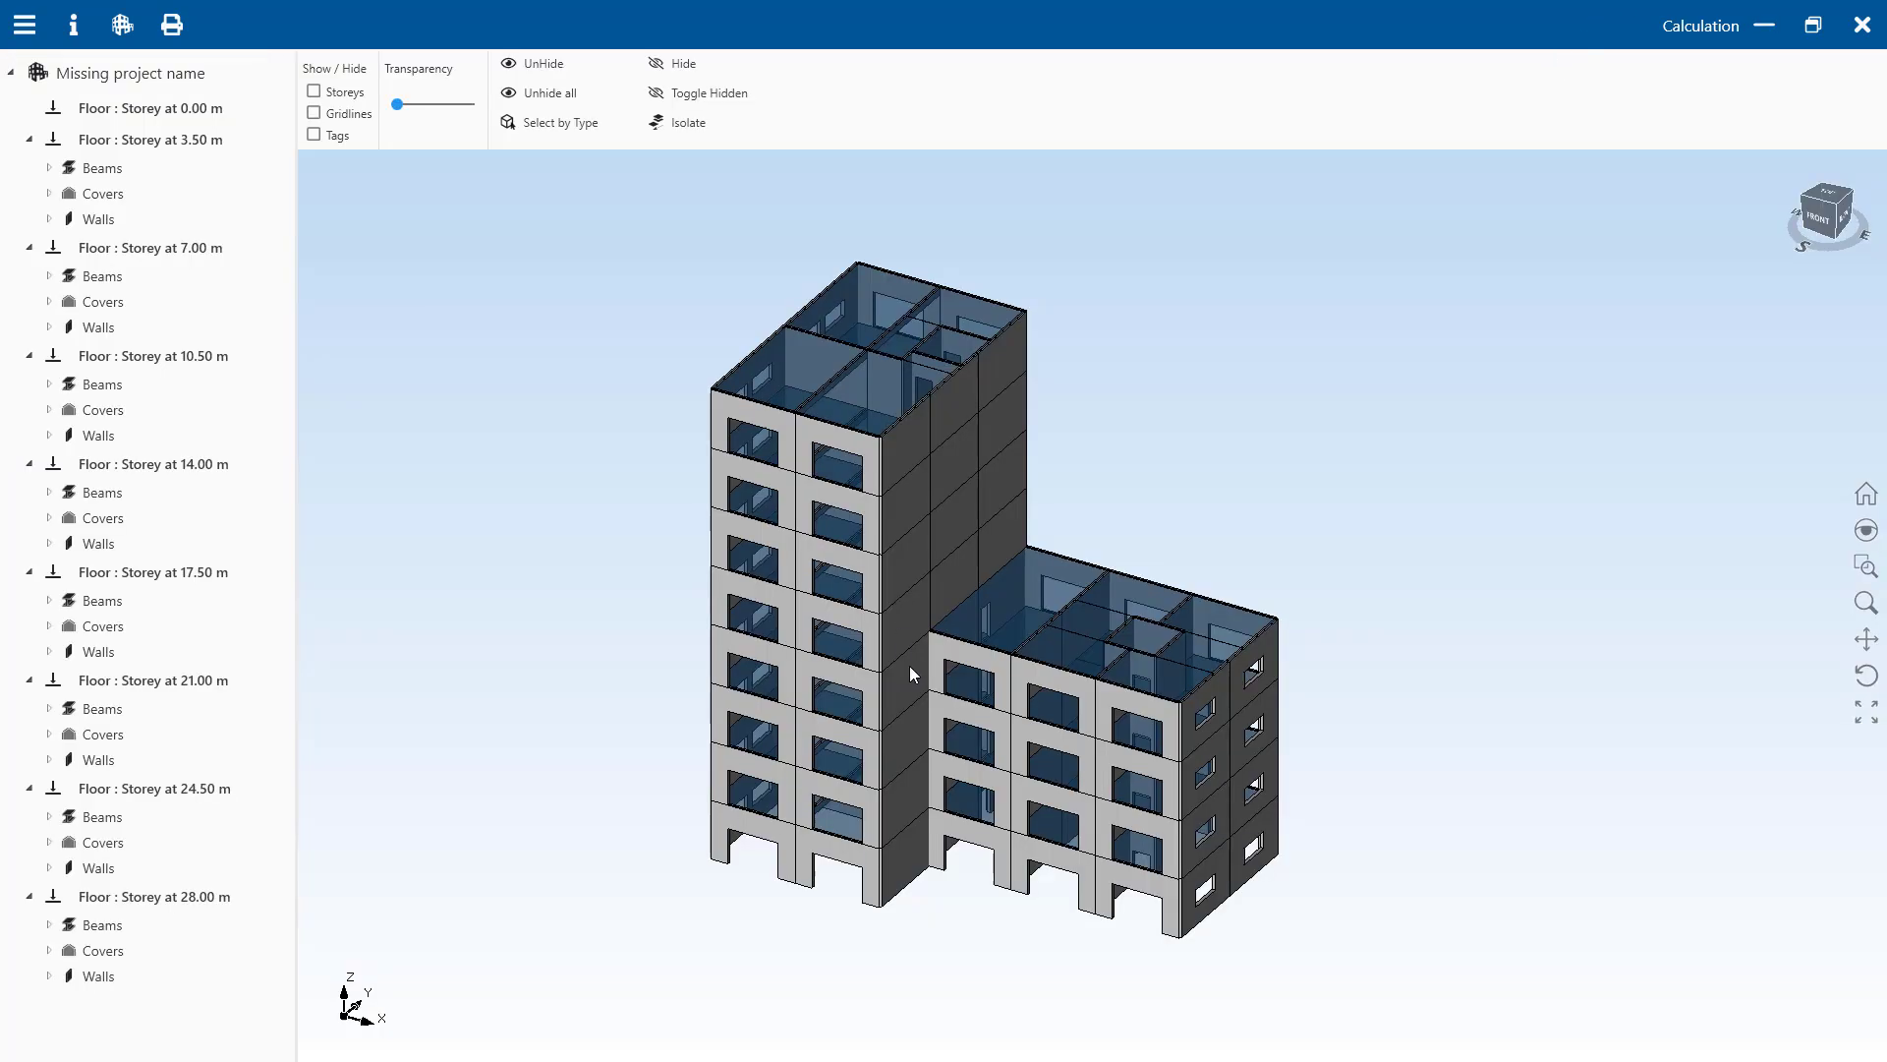
Step: Isolate wall W.97 on the lower block and bring up the report print settings
{"action": "middle_click_drag", "start_coordinate": [915, 670], "coordinate": [932, 678]}
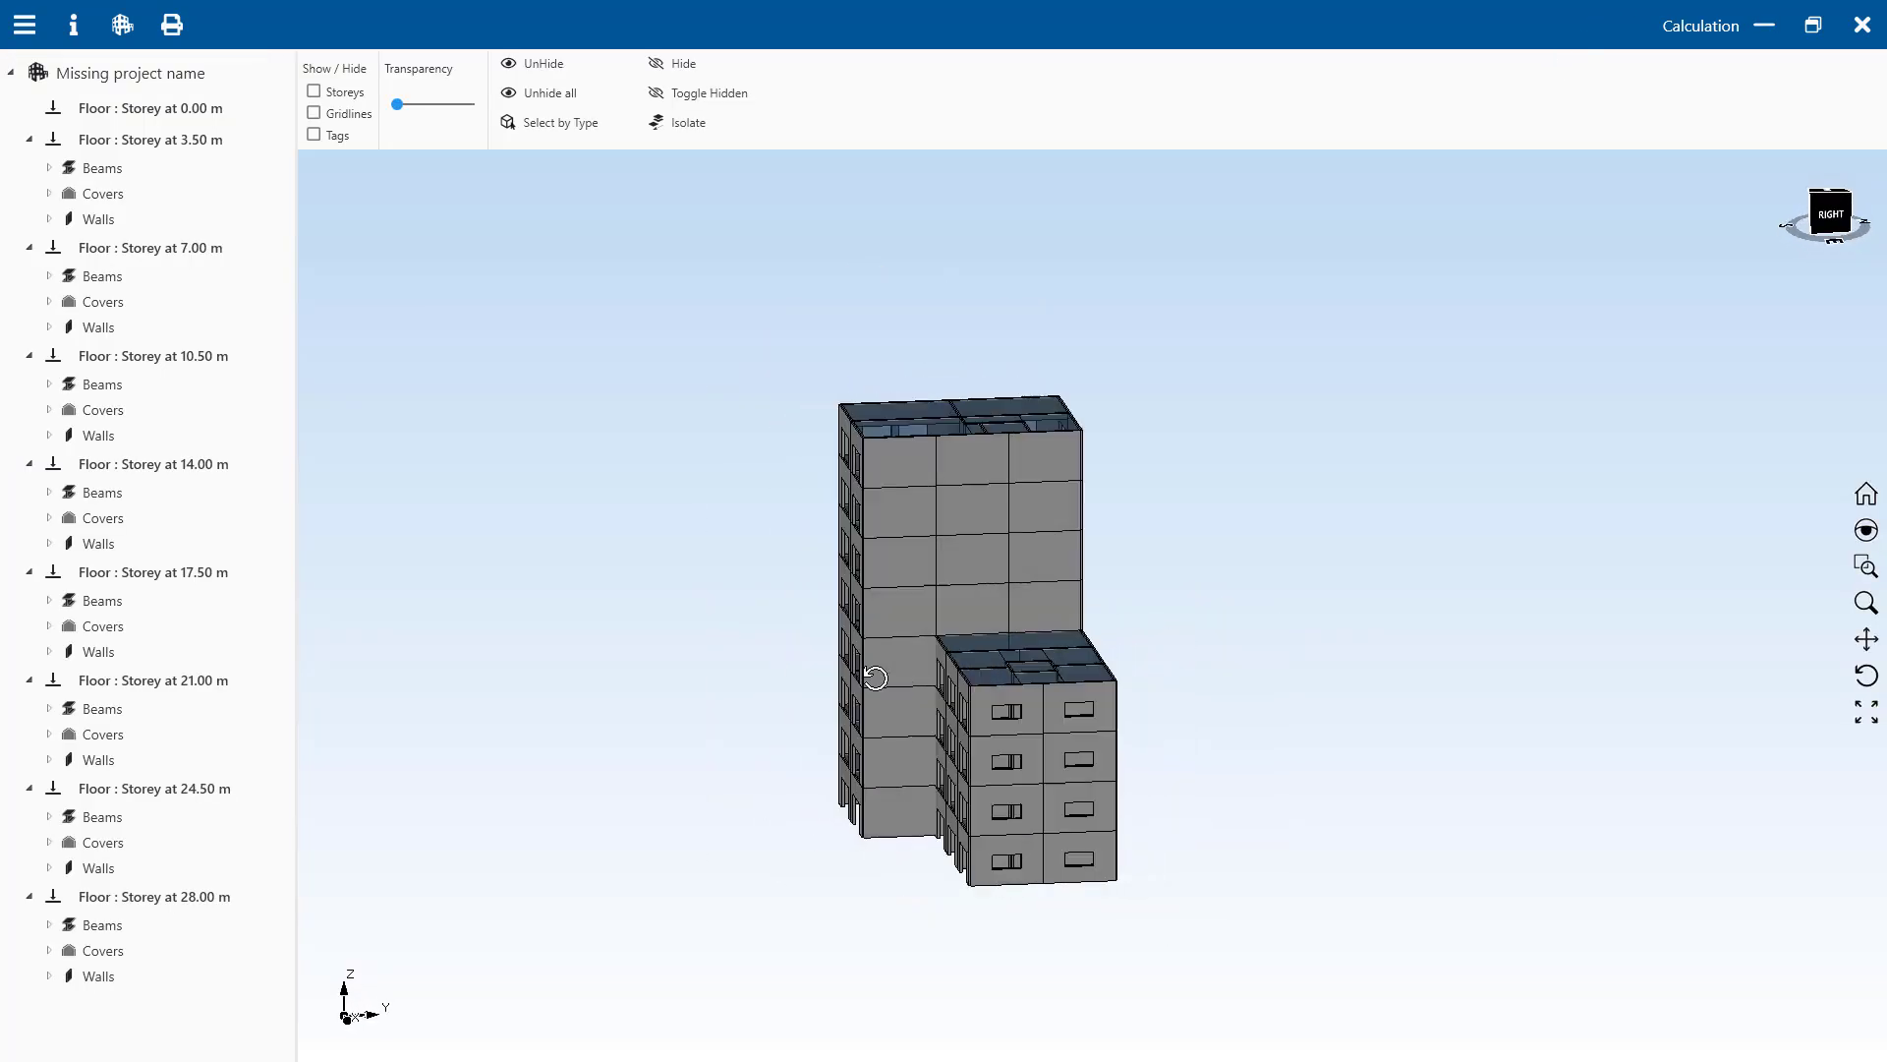
{"action": "left_click_drag", "start_coordinate": [932, 677], "coordinate": [1091, 693]}
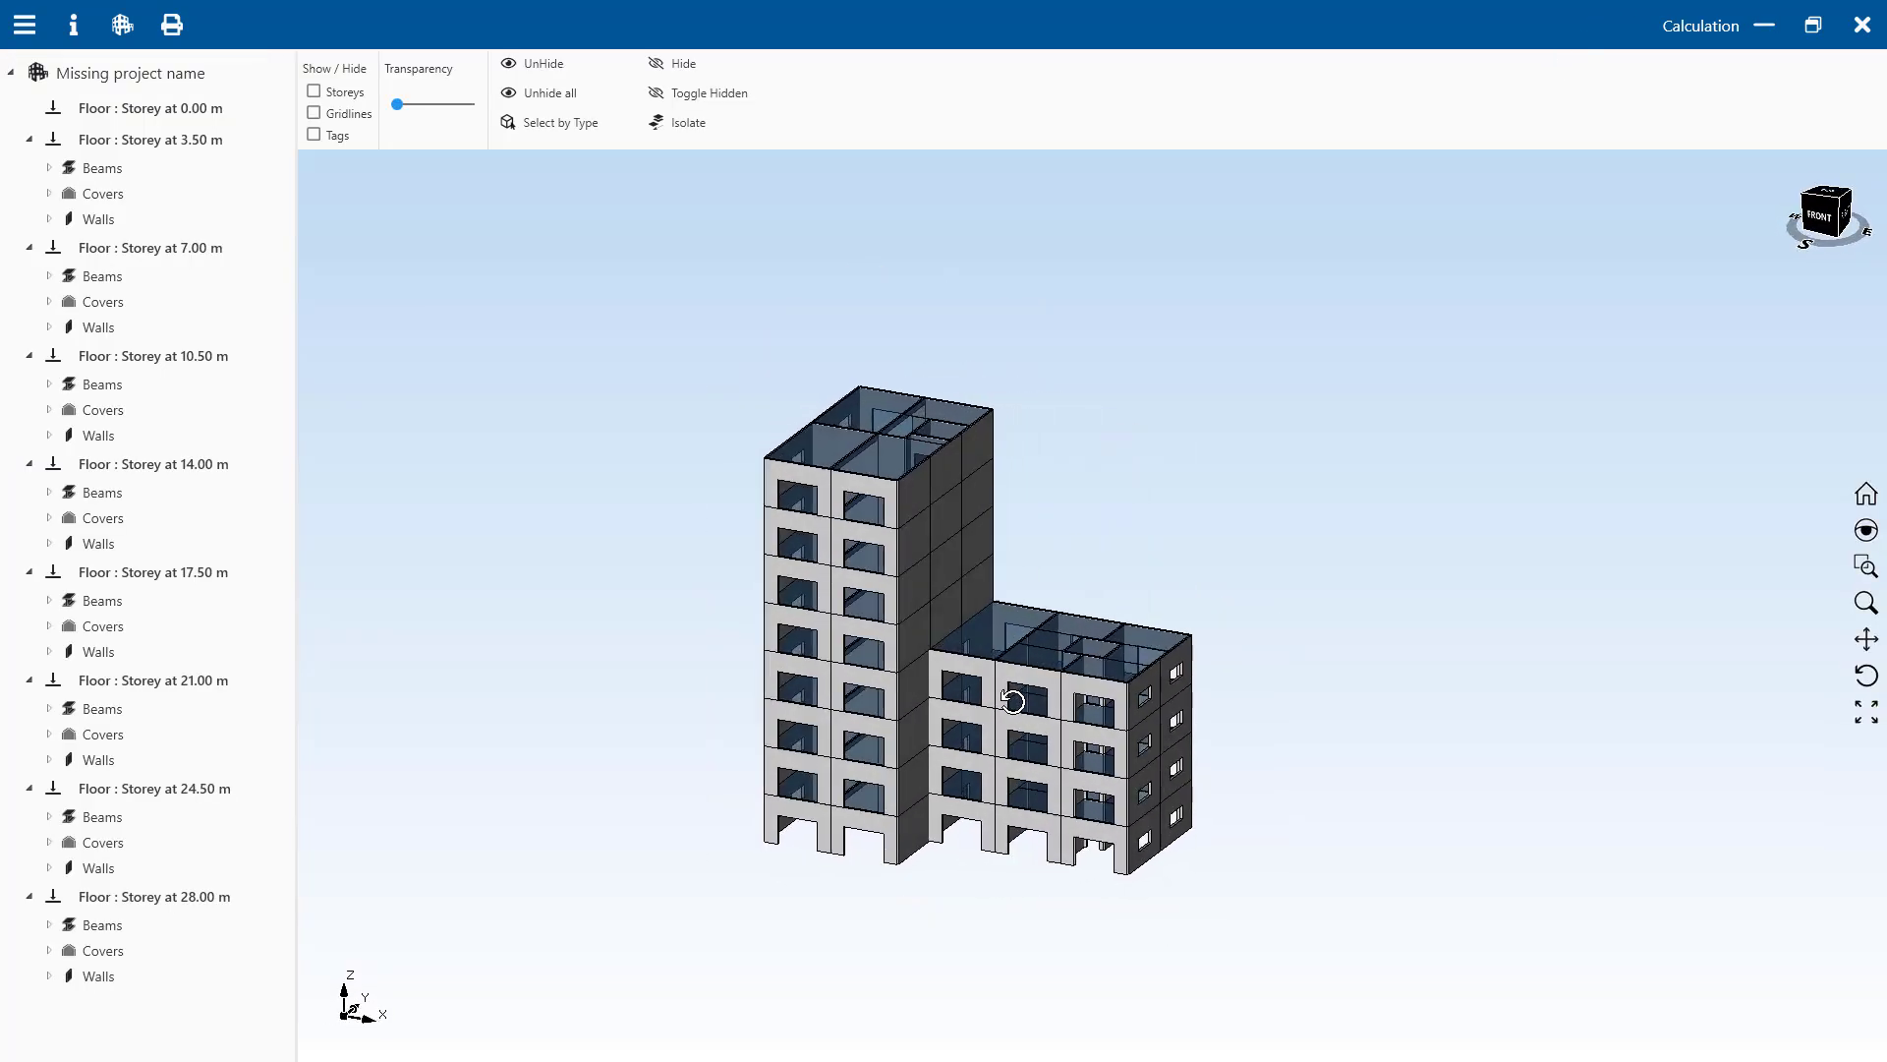
{"action": "left_click", "coordinate": [1115, 701]}
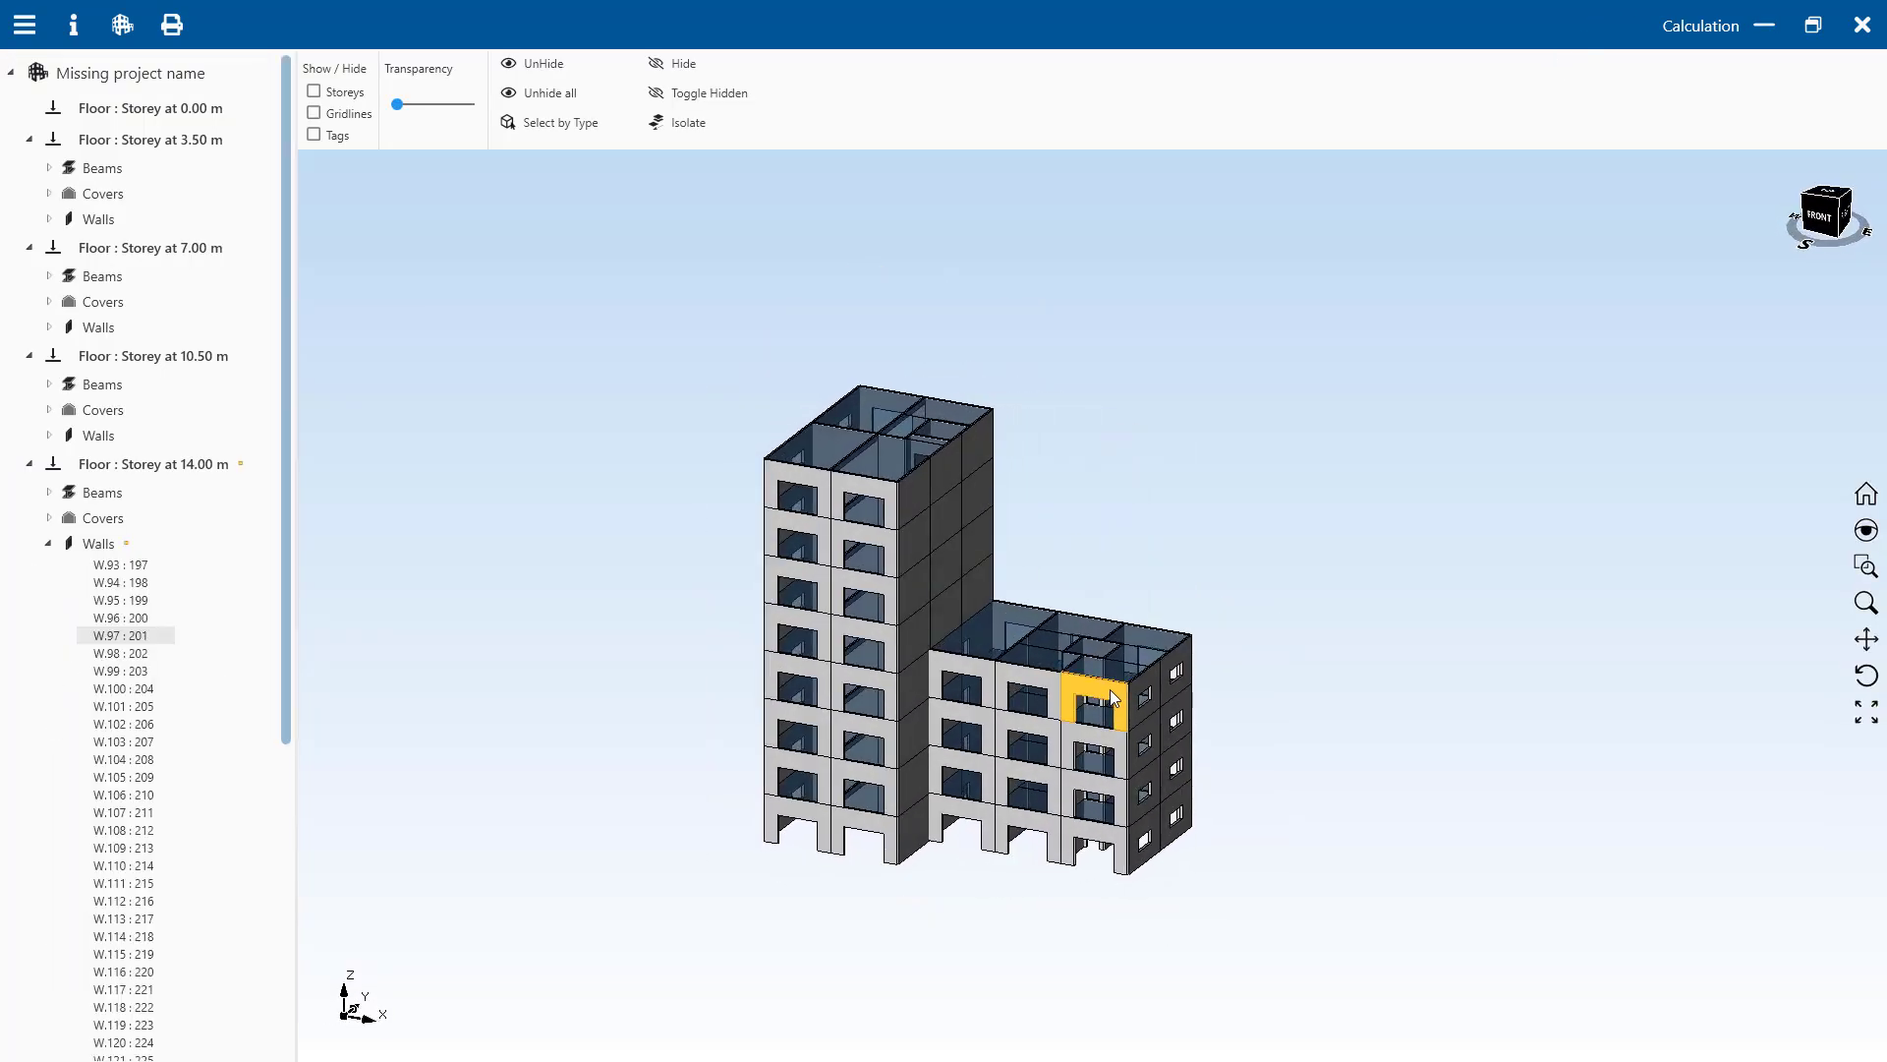
{"action": "left_click", "coordinate": [686, 127]}
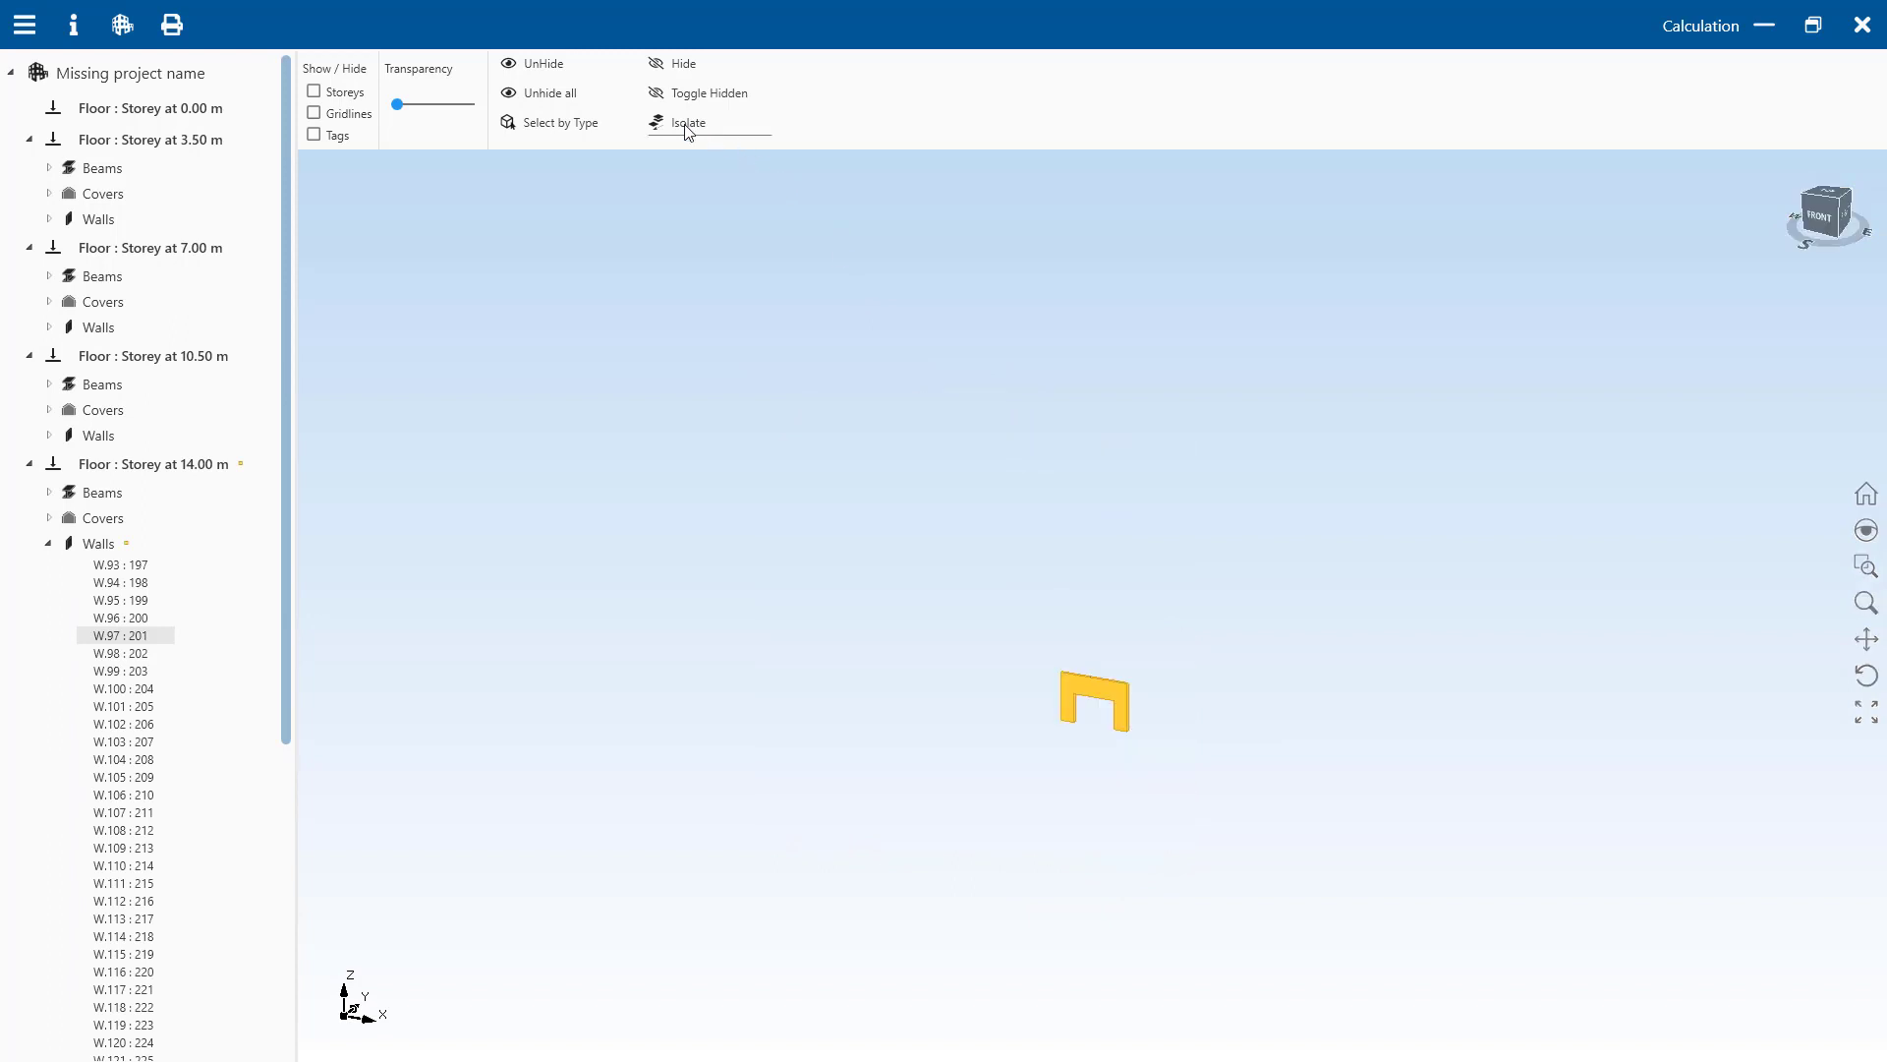
{"action": "left_click", "coordinate": [172, 25]}
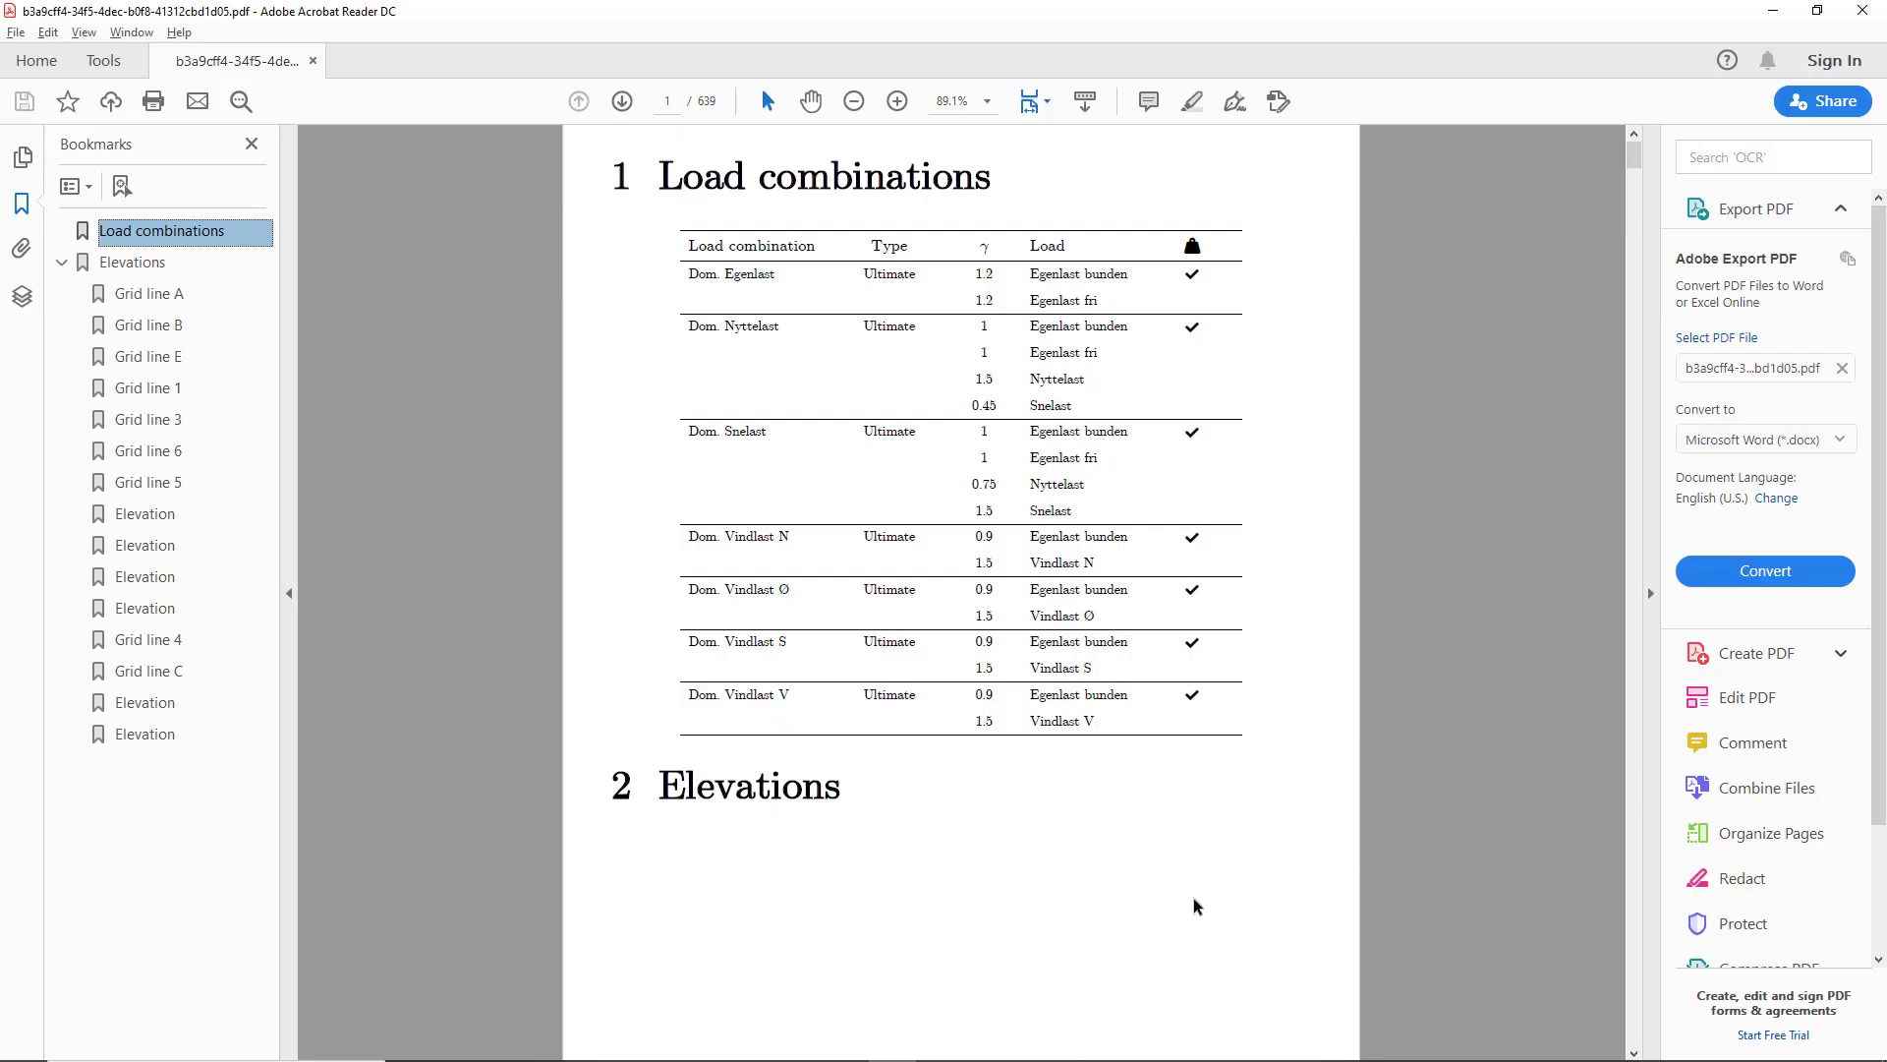
Step: Go to the Grid line A elevation and display a reaction's geometry and load details
{"action": "left_click", "coordinate": [170, 293]}
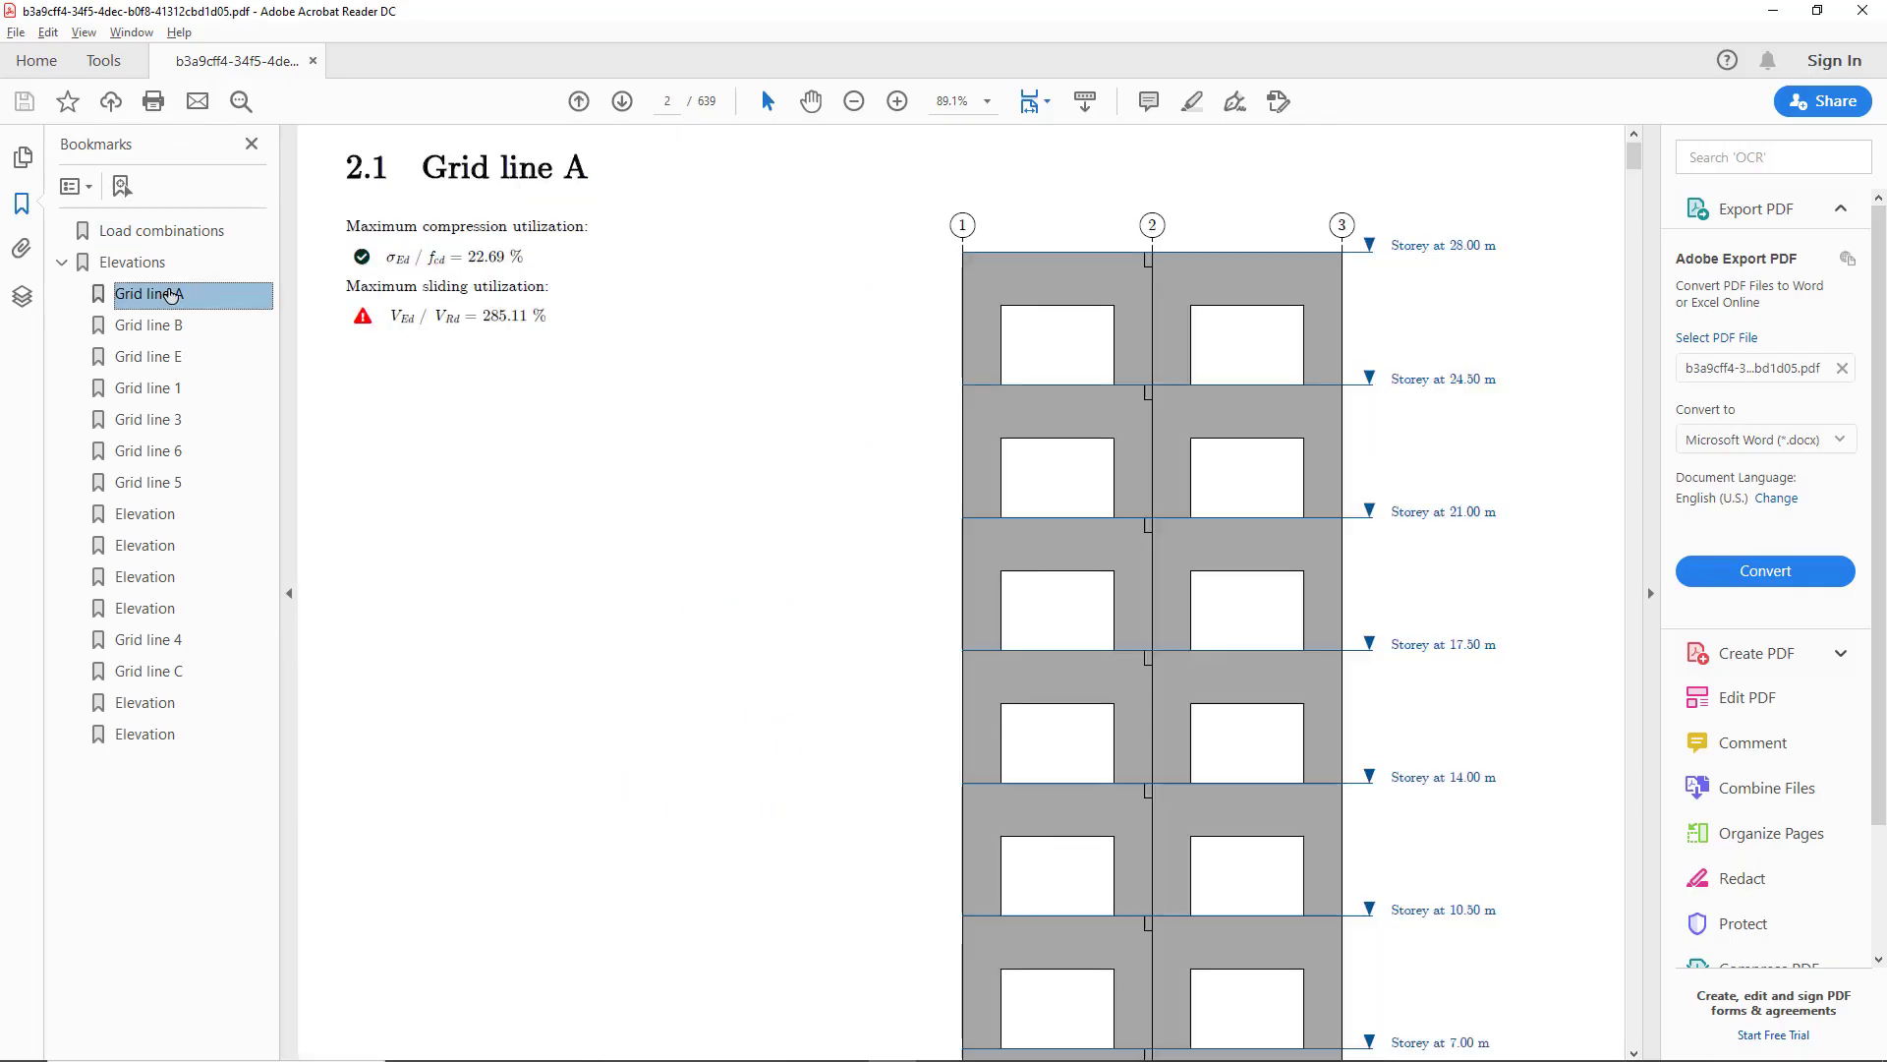
{"action": "scroll", "coordinate": [683, 426], "scroll_direction": "down", "scroll_amount": 1}
{"action": "scroll", "coordinate": [683, 425], "scroll_direction": "down", "scroll_amount": 3}
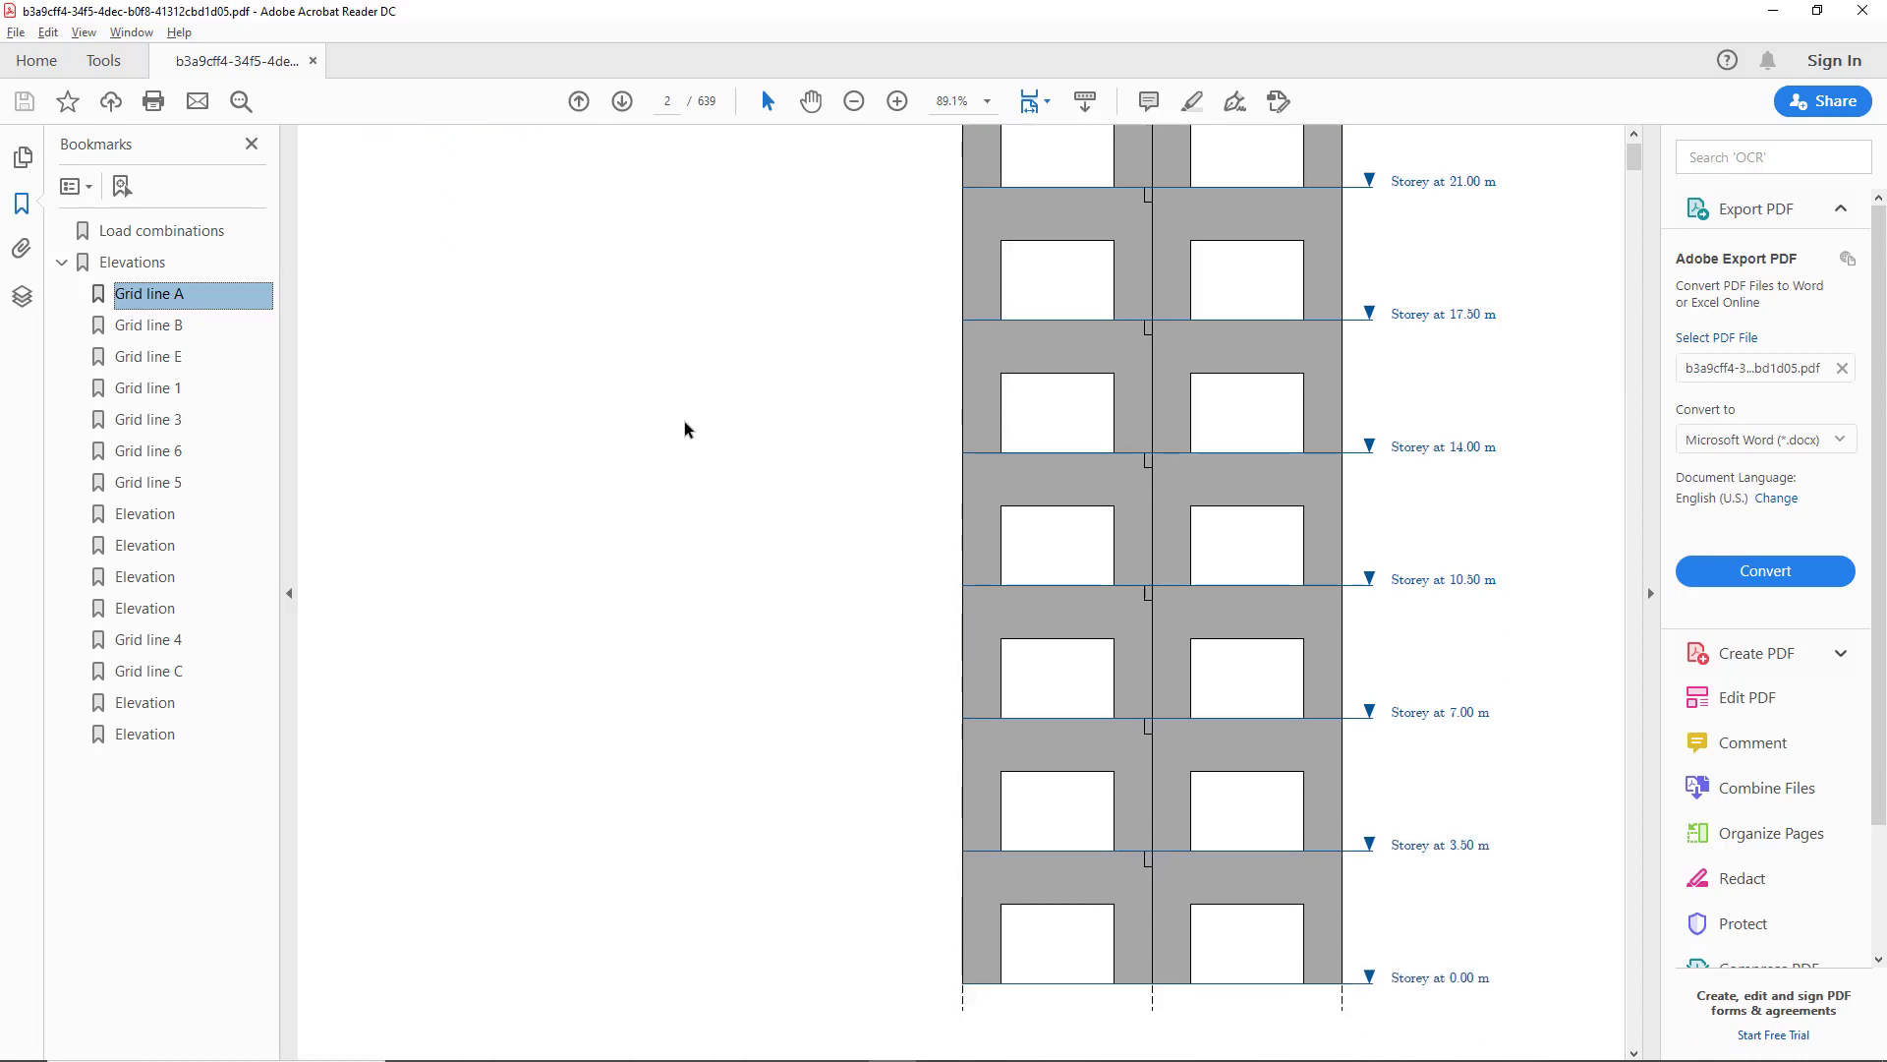
{"action": "scroll", "coordinate": [683, 427], "scroll_direction": "down", "scroll_amount": 2}
{"action": "scroll", "coordinate": [683, 425], "scroll_direction": "down", "scroll_amount": 5}
{"action": "scroll", "coordinate": [685, 430], "scroll_direction": "down", "scroll_amount": 2}
{"action": "scroll", "coordinate": [686, 430], "scroll_direction": "down", "scroll_amount": 1}
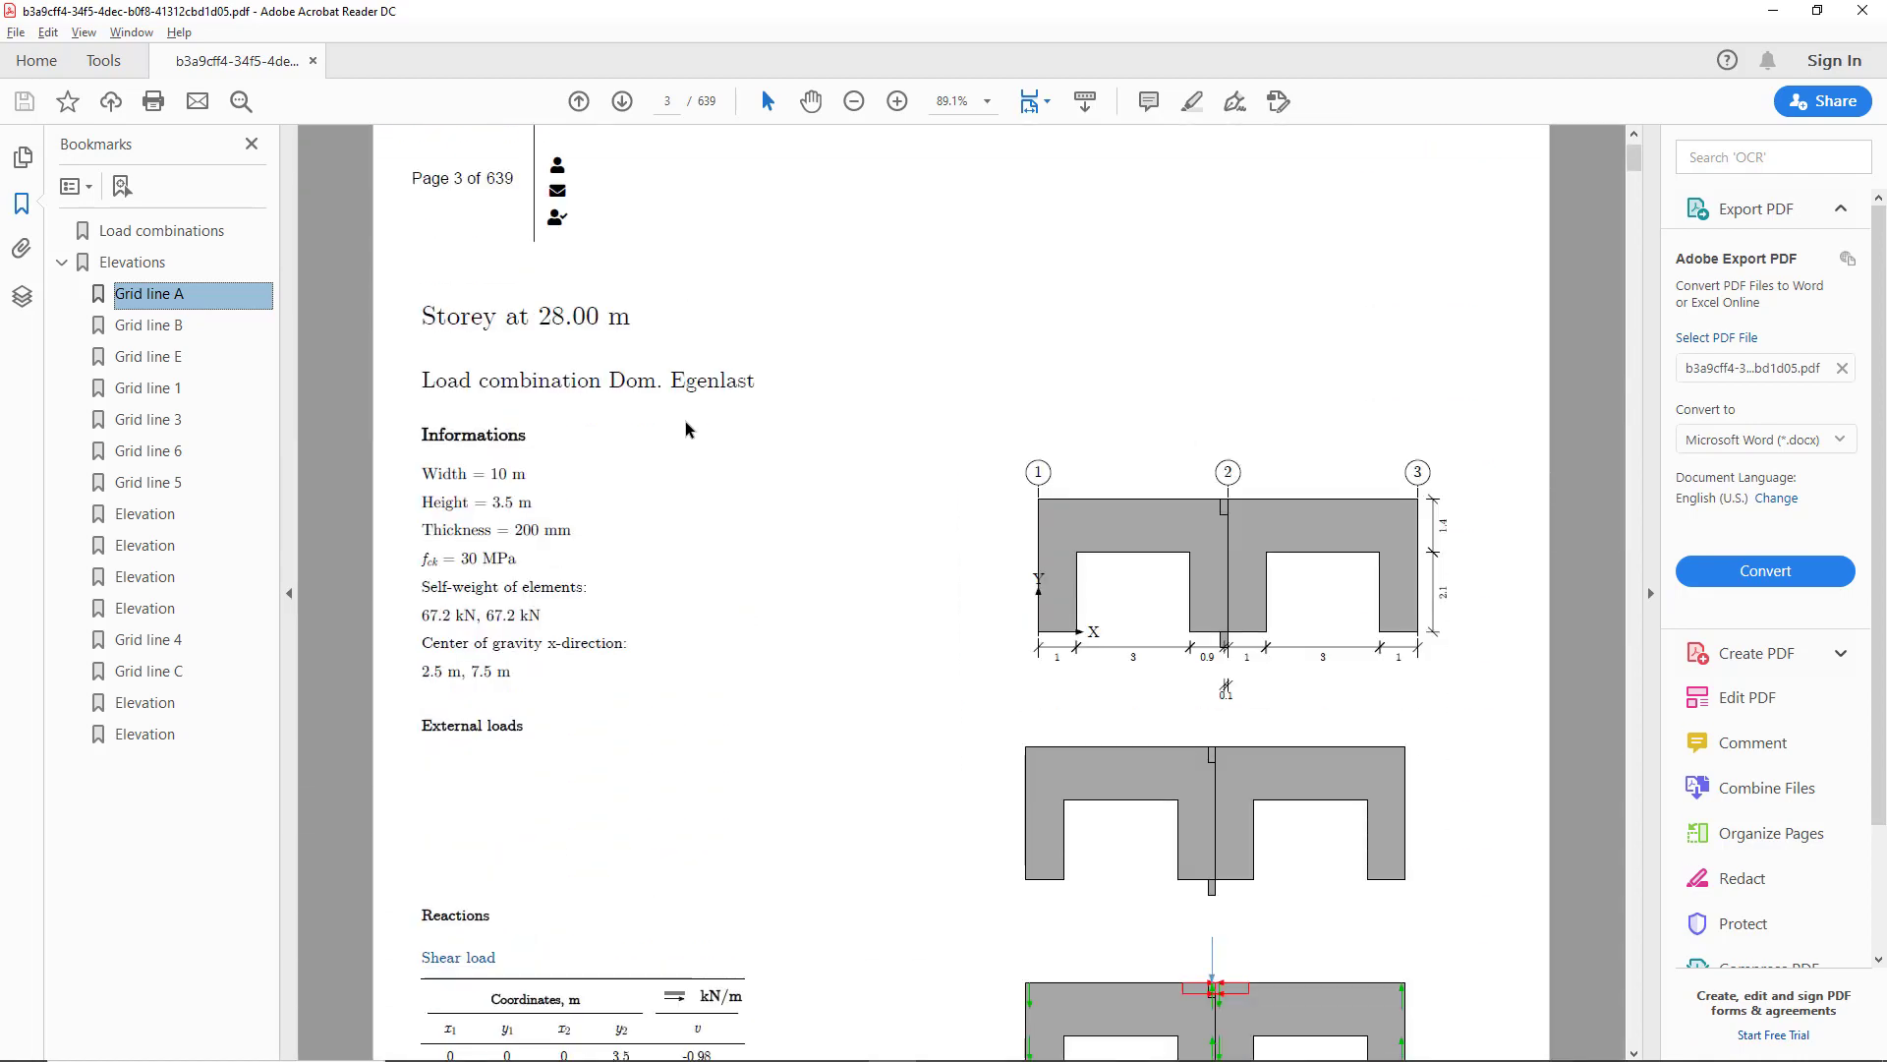
{"action": "scroll", "coordinate": [686, 429], "scroll_direction": "down", "scroll_amount": 8}
{"action": "scroll", "coordinate": [685, 429], "scroll_direction": "down", "scroll_amount": 6}
{"action": "scroll", "coordinate": [685, 430], "scroll_direction": "down", "scroll_amount": 4}
{"action": "scroll", "coordinate": [687, 430], "scroll_direction": "down", "scroll_amount": 1}
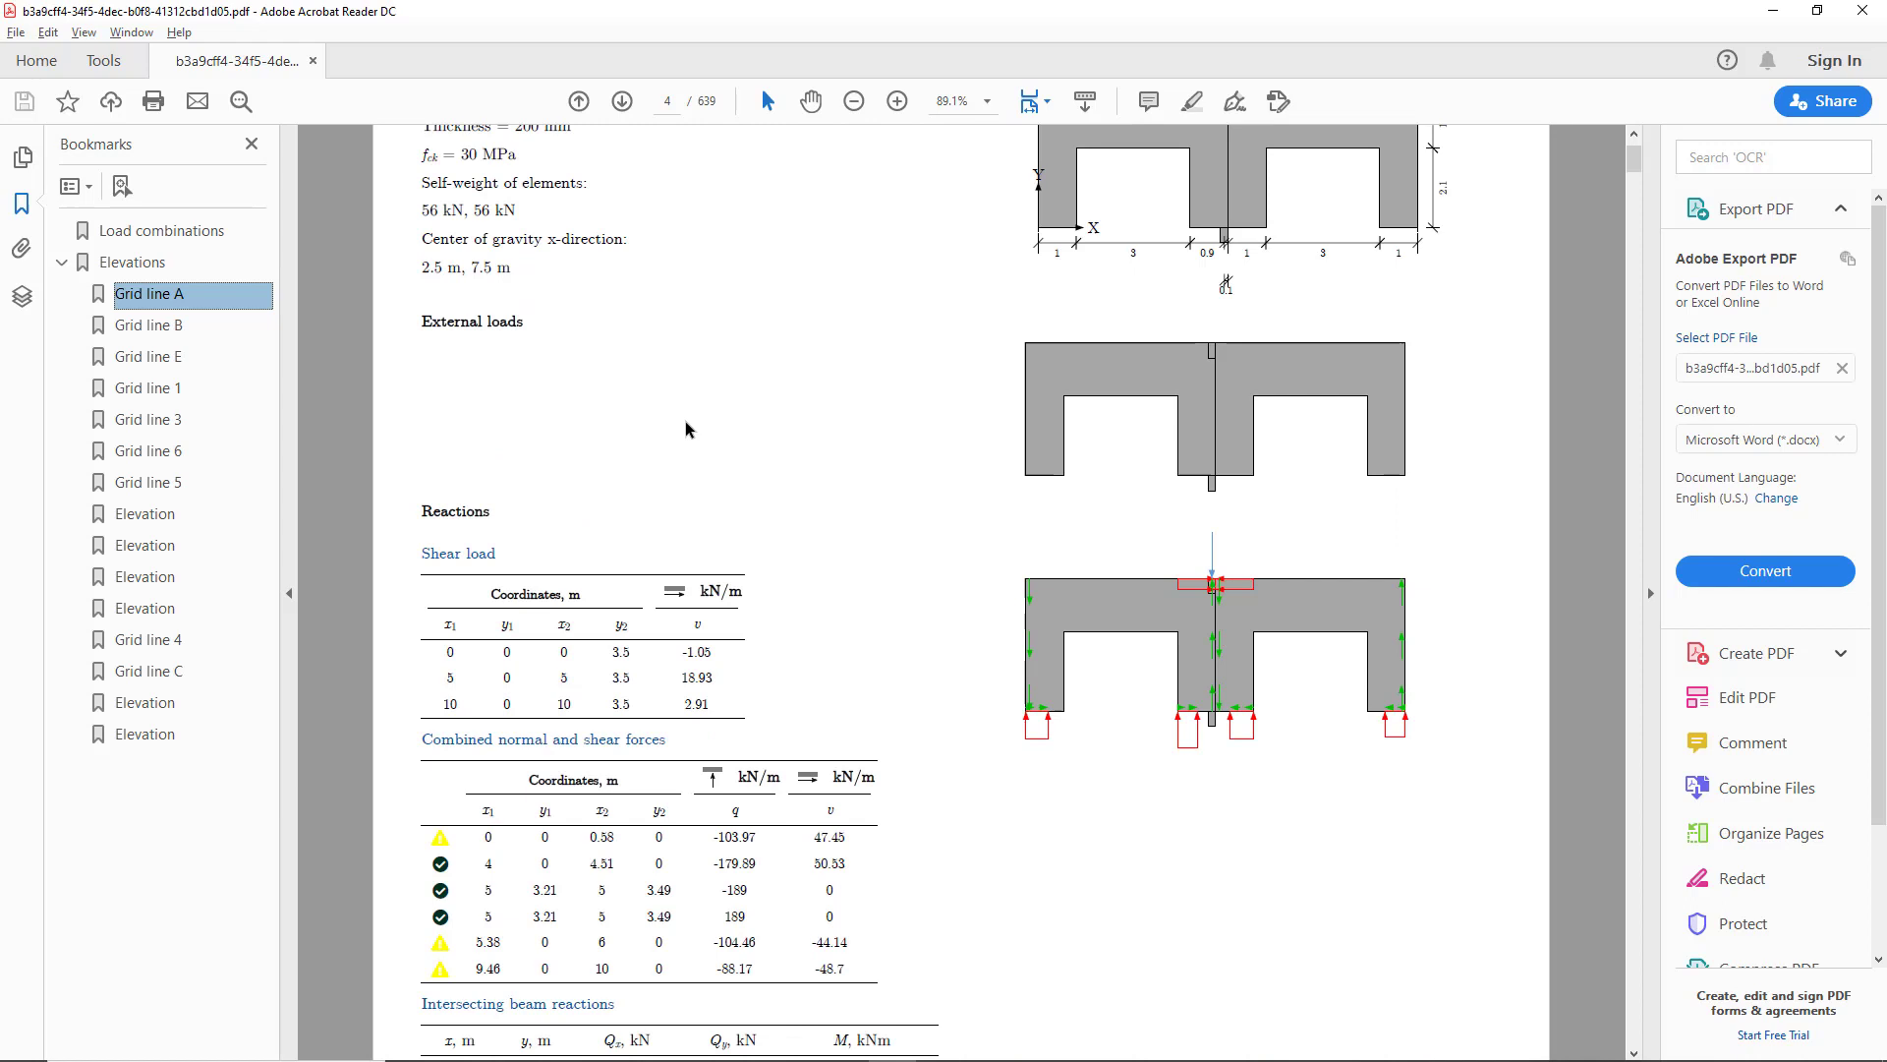
{"action": "left_click", "coordinate": [1401, 739]}
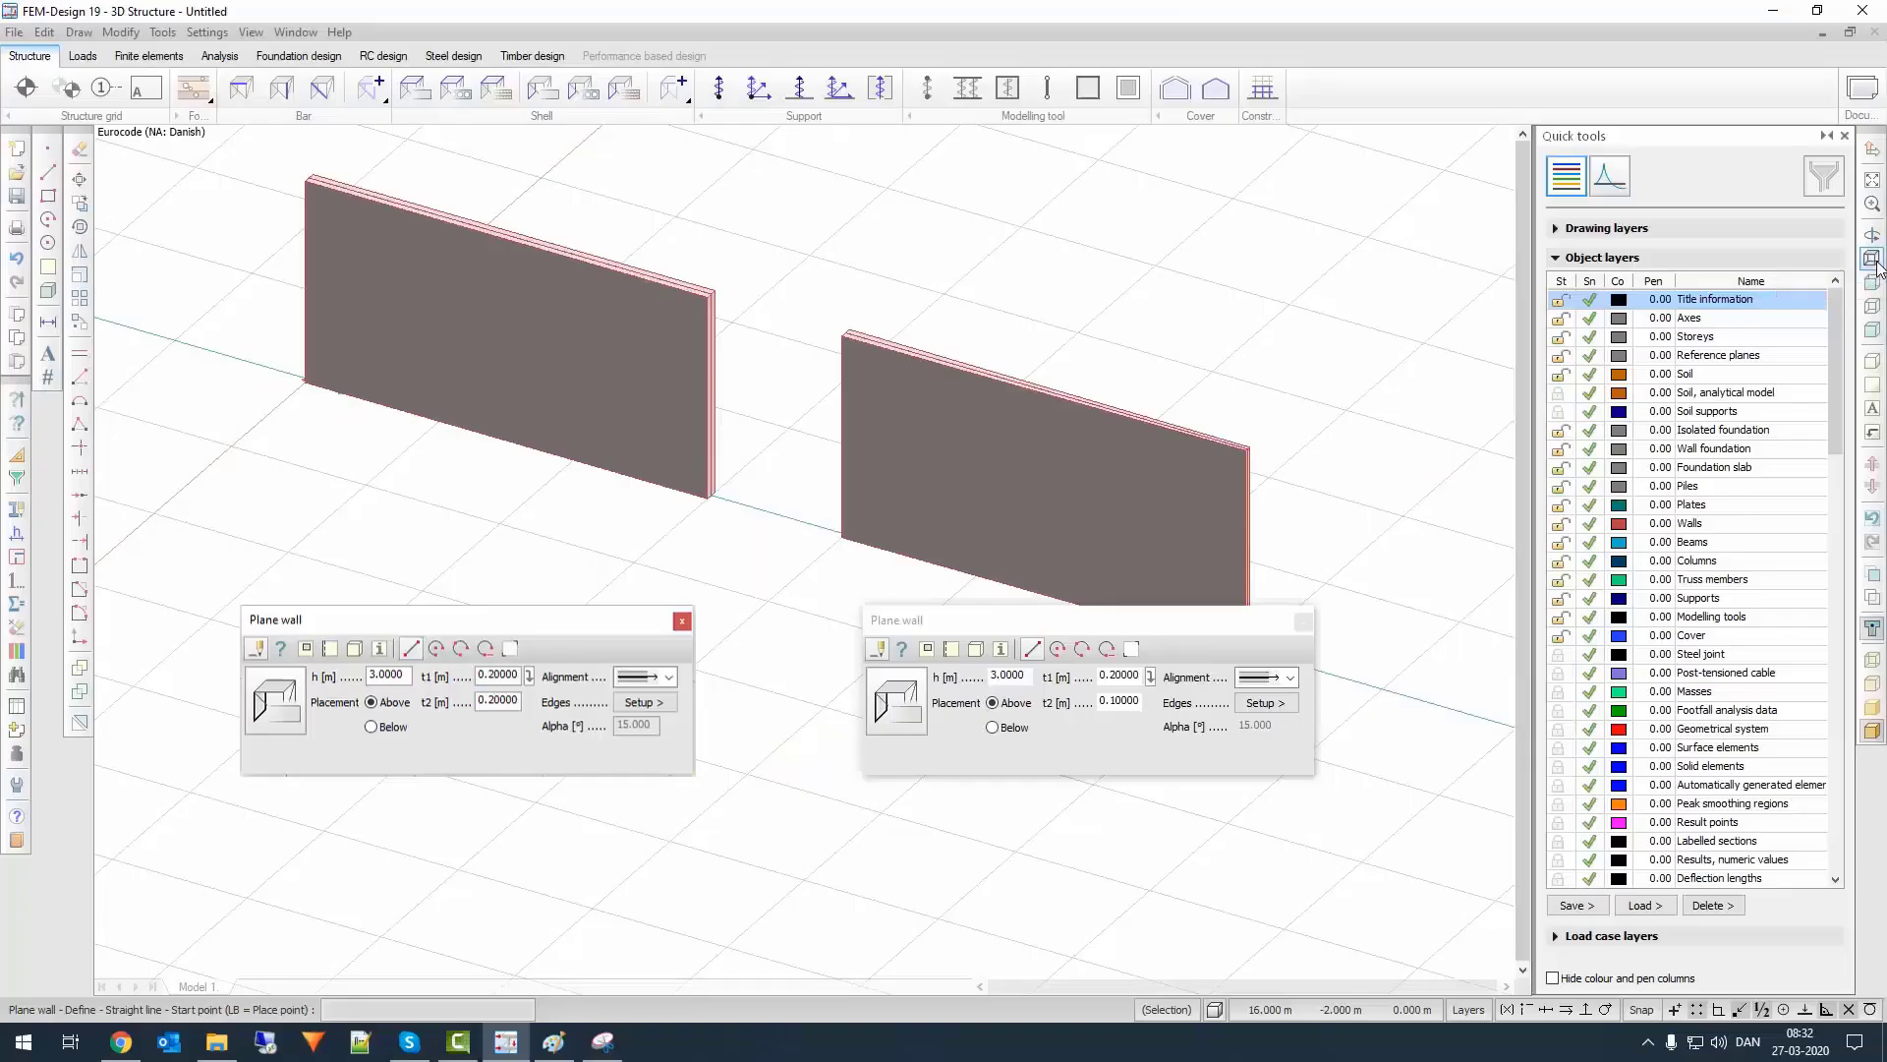
Step: Set plane wall side edges to Fortandet fugelås and top and bottom edges to Detach træk
{"action": "left_click", "coordinate": [1873, 260]}
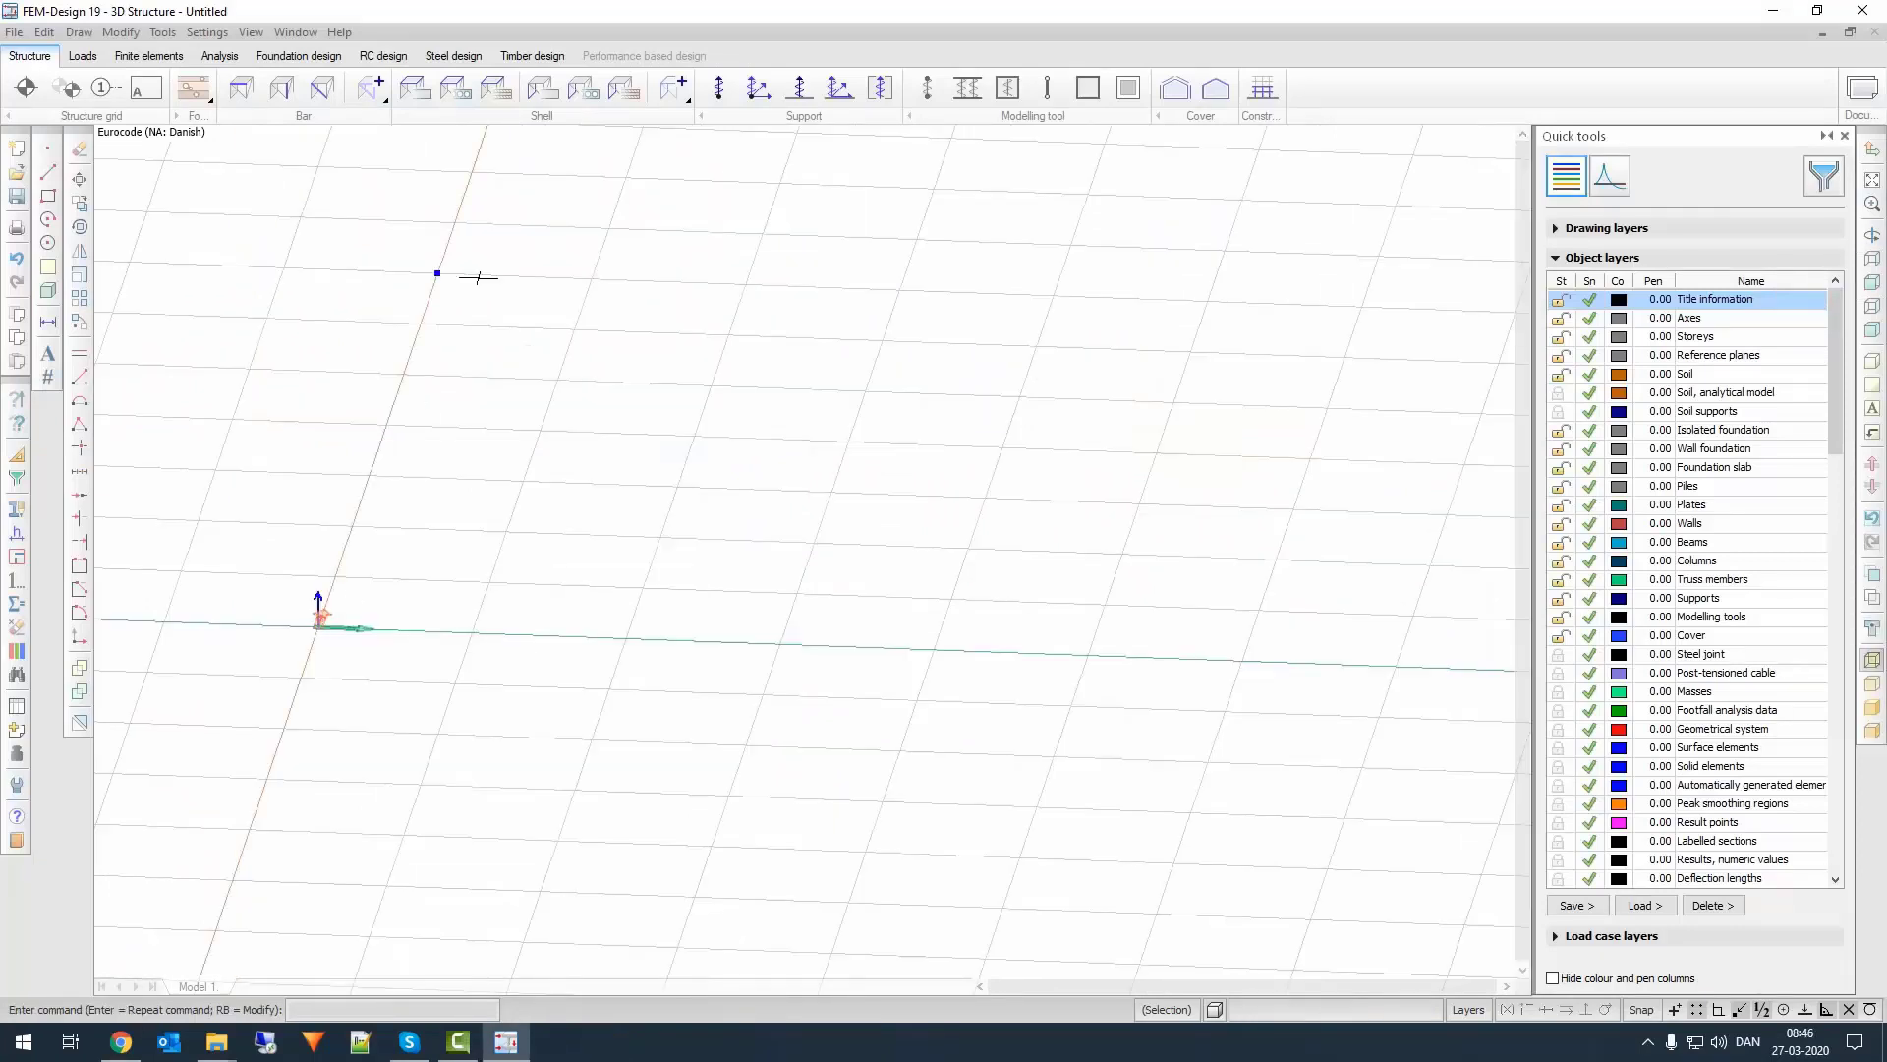
{"action": "left_click", "coordinate": [881, 447]}
{"action": "left_click", "coordinate": [767, 617]}
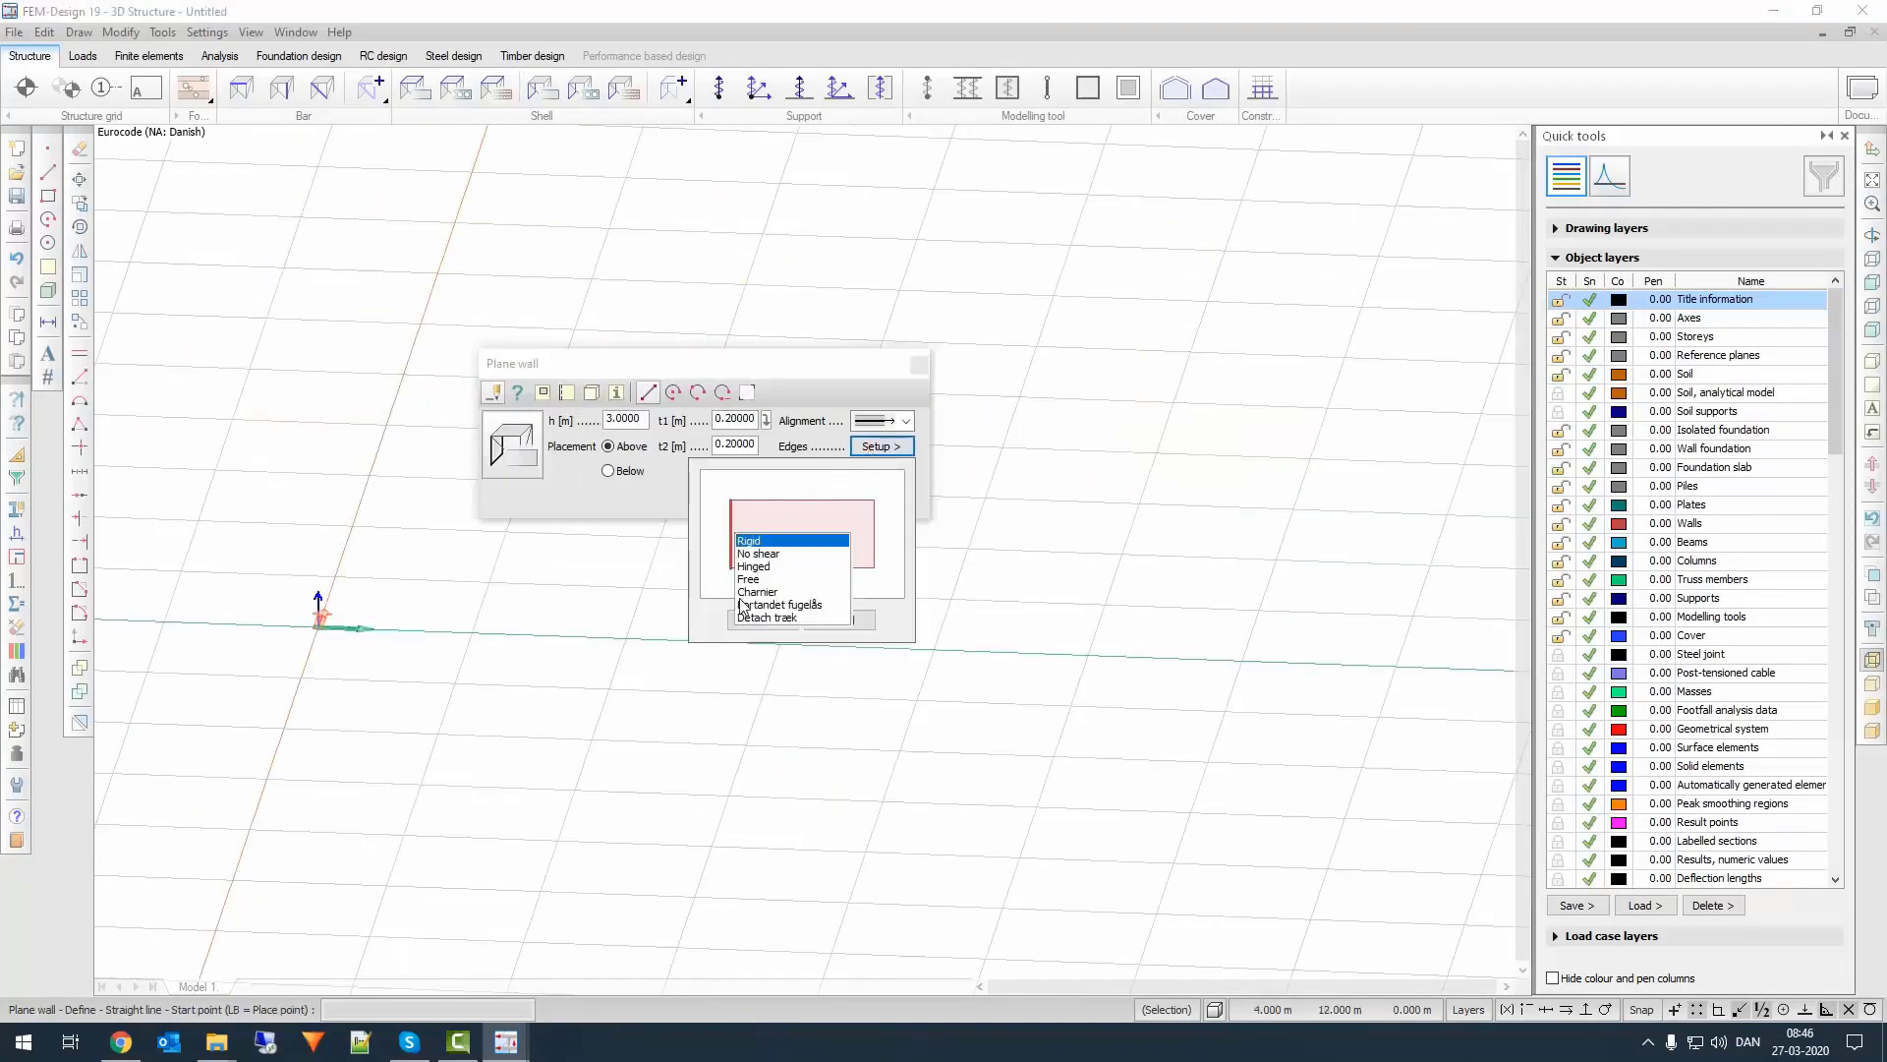
{"action": "left_click", "coordinate": [874, 535]}
{"action": "left_click", "coordinate": [902, 604]}
{"action": "left_click", "coordinate": [816, 569]}
{"action": "left_click", "coordinate": [858, 640]}
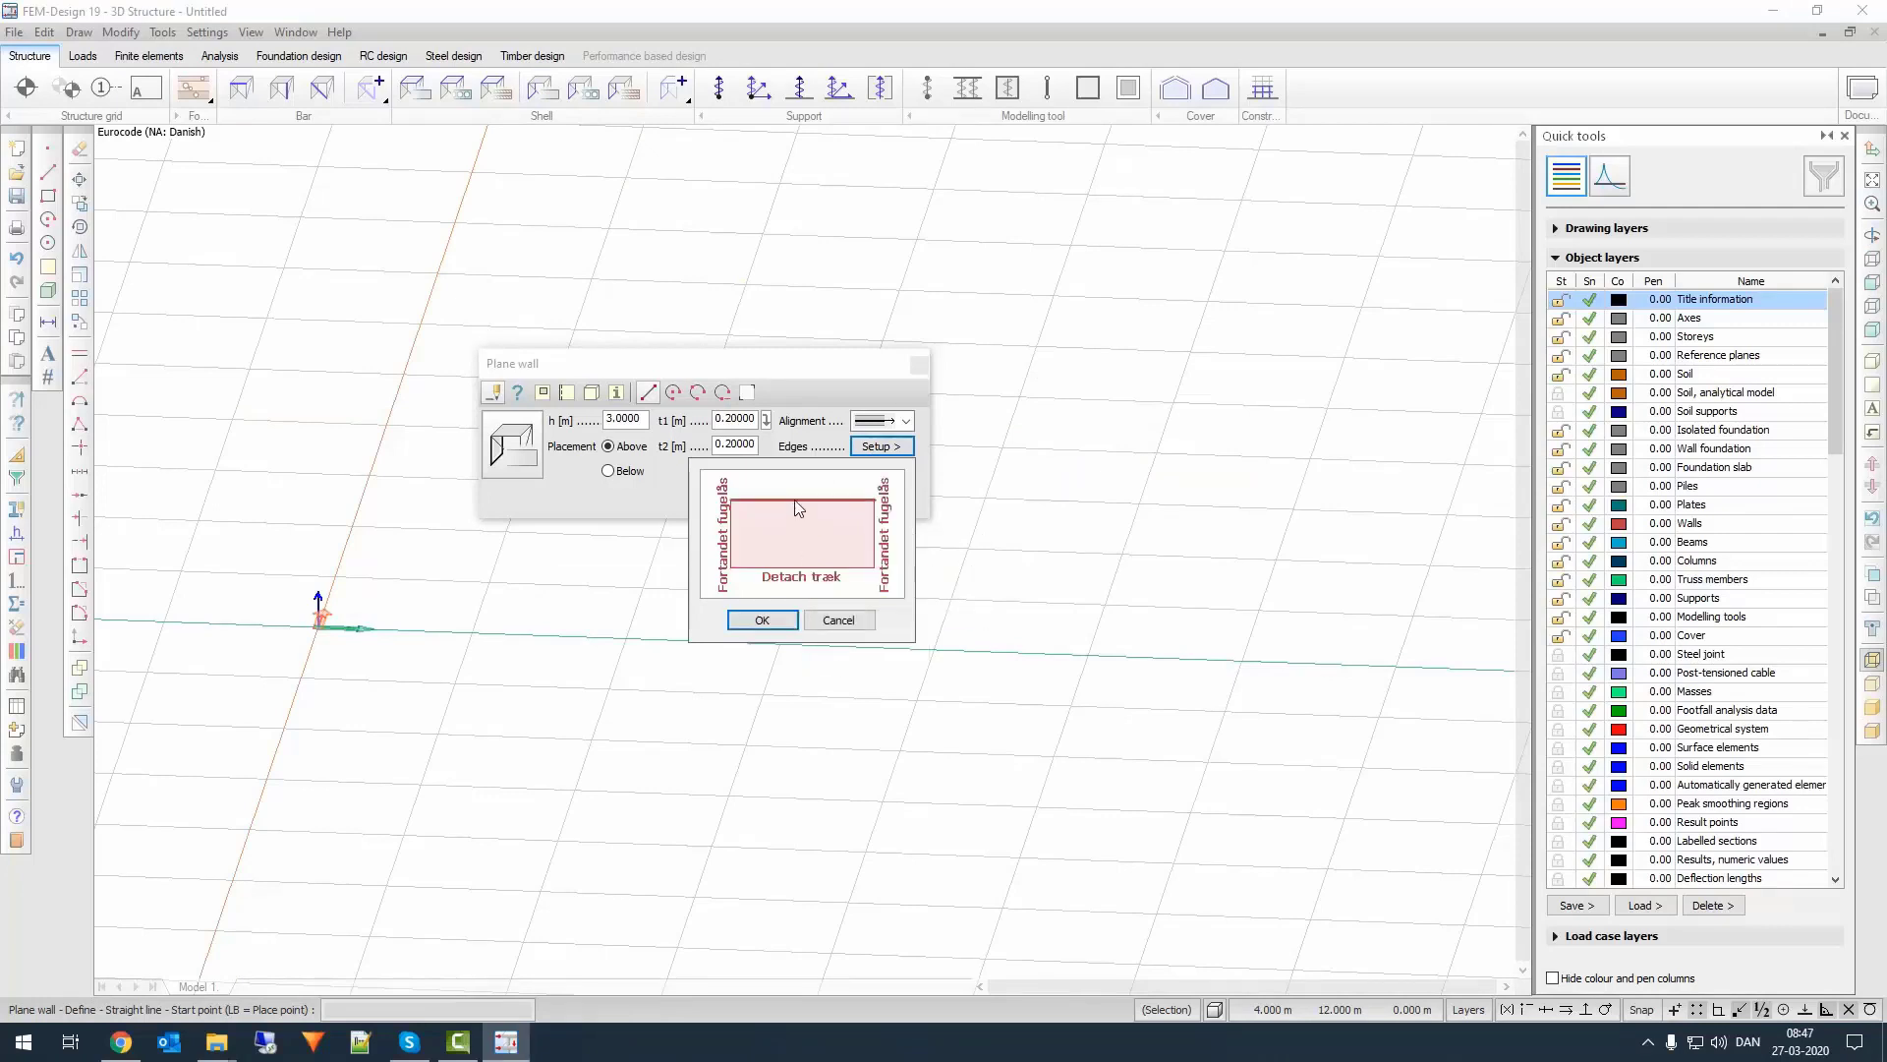
{"action": "left_click", "coordinate": [796, 501]}
Step: Draw the two adjoining plane walls
{"action": "left_click", "coordinate": [836, 570]}
{"action": "left_click", "coordinate": [762, 621]}
{"action": "left_click", "coordinate": [318, 619]}
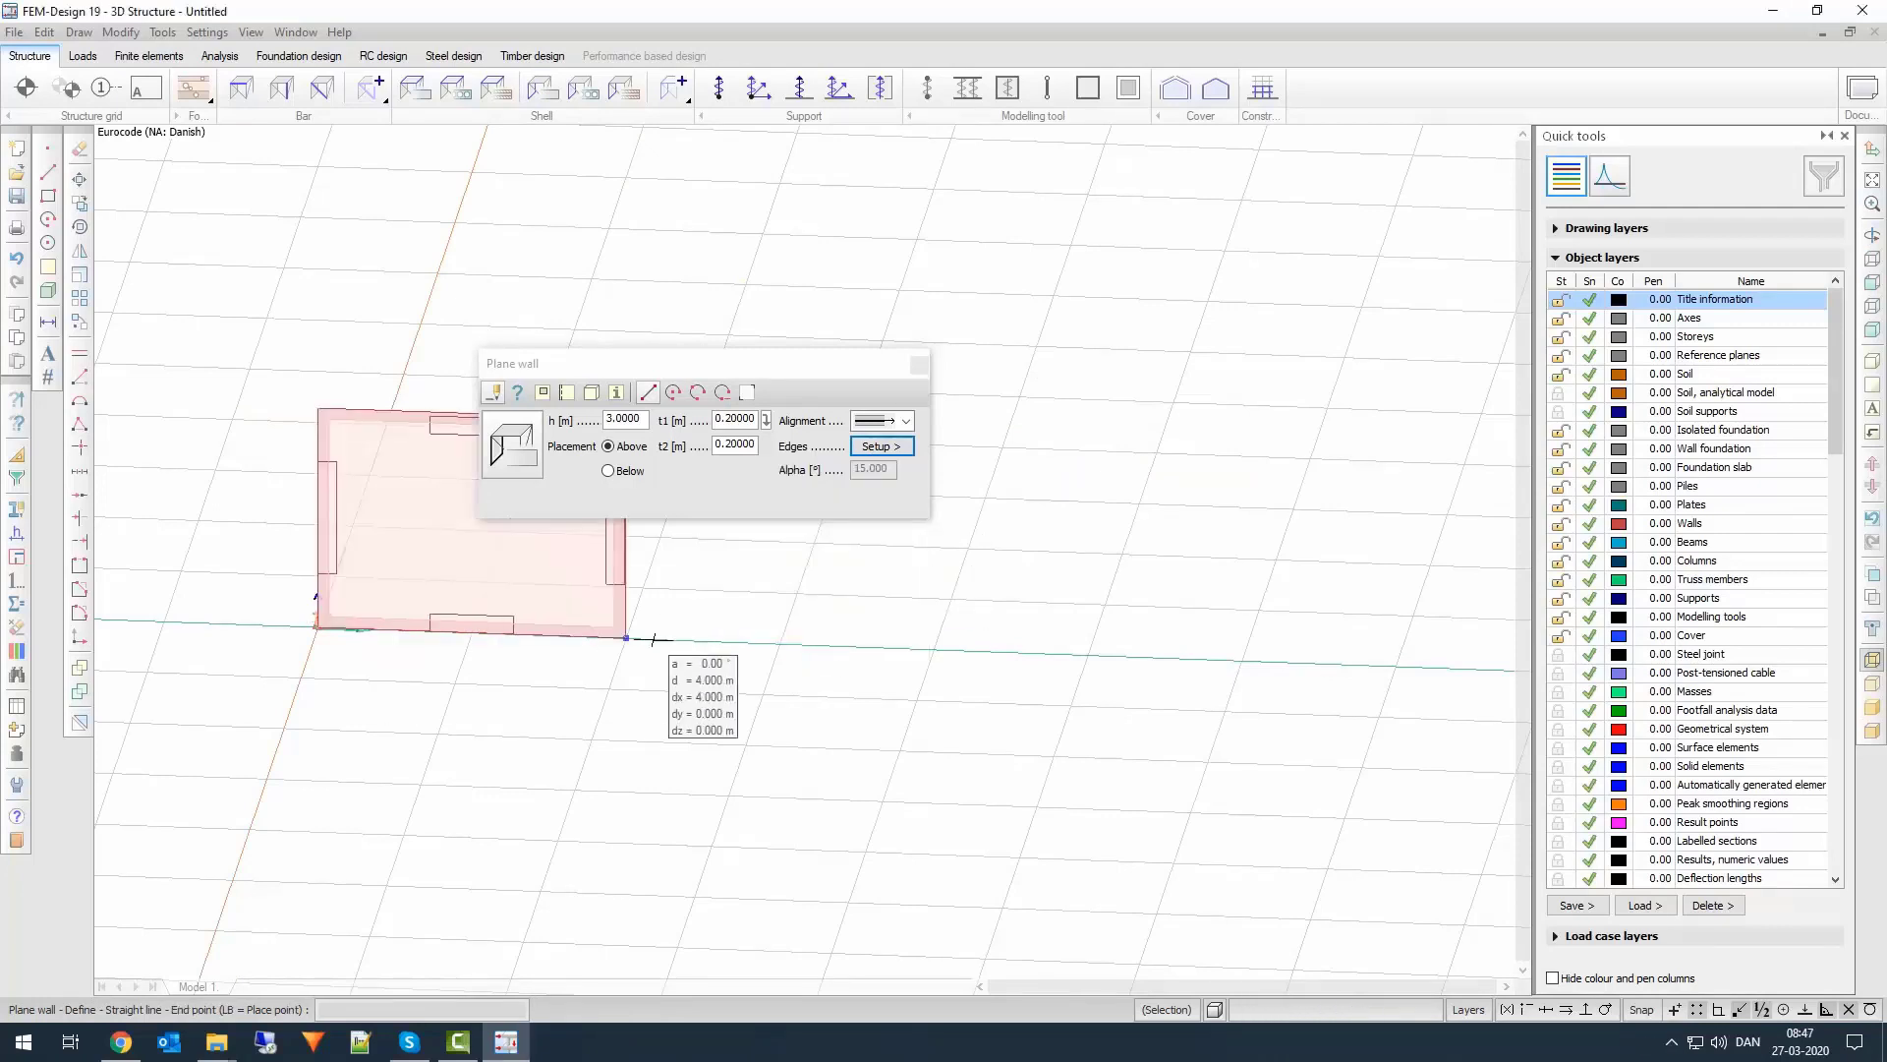
{"action": "left_click", "coordinate": [780, 643]}
{"action": "left_click", "coordinate": [1241, 658]}
{"action": "key", "text": "Escape"}
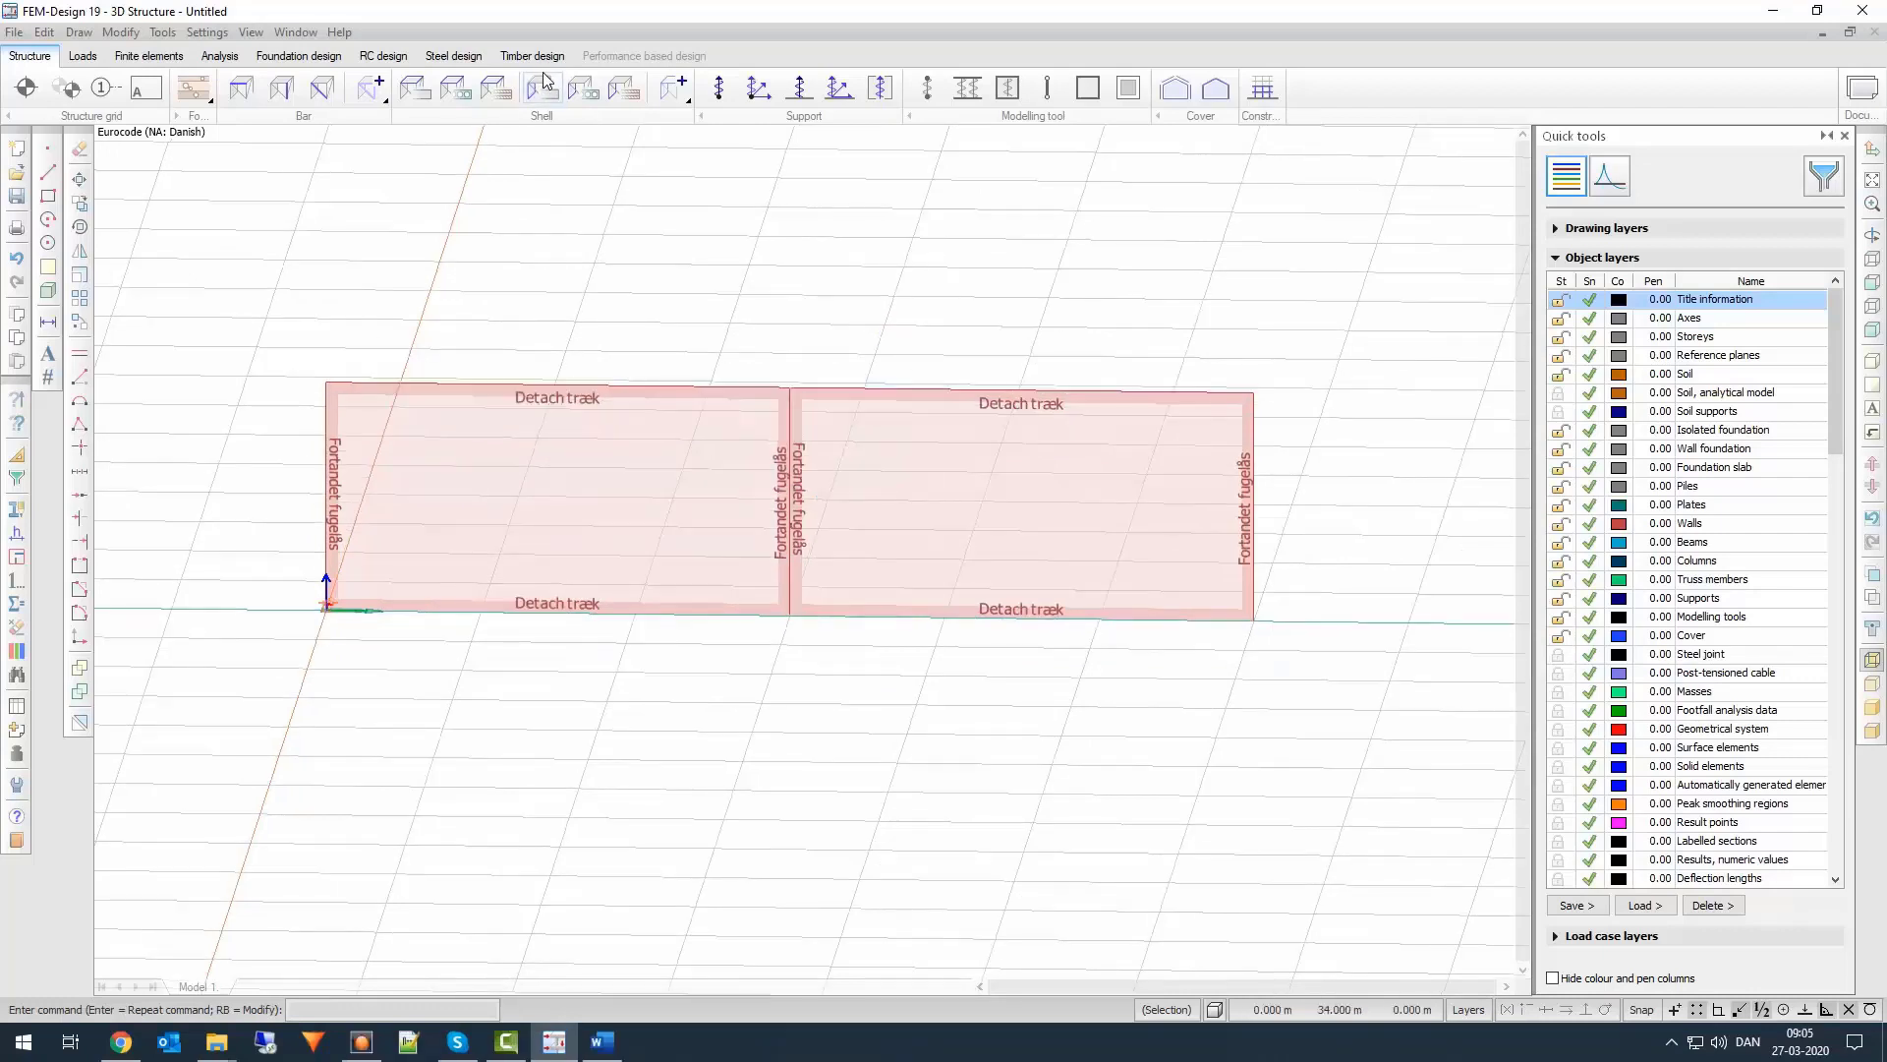
Step: Define the edge connection on the walls' shared edge and box-select both walls' end points
{"action": "left_click", "coordinate": [543, 90]}
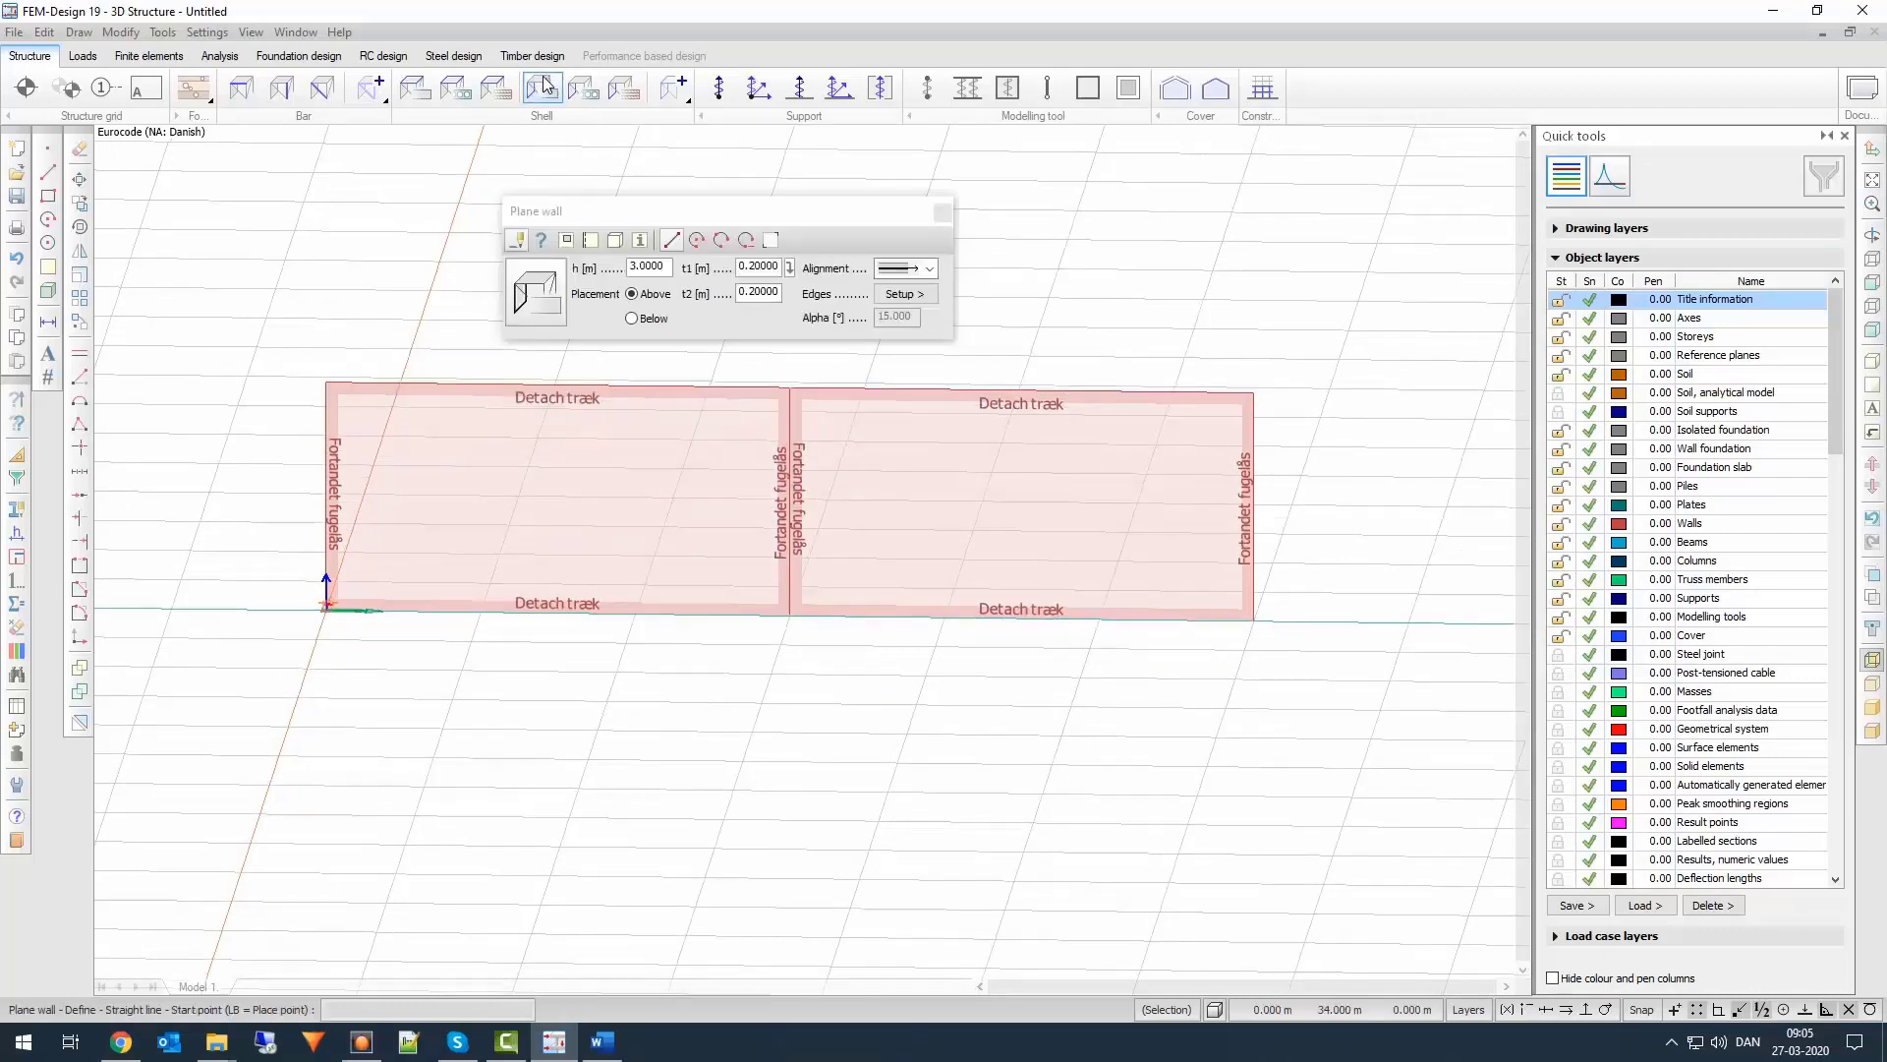
{"action": "left_click", "coordinate": [591, 240]}
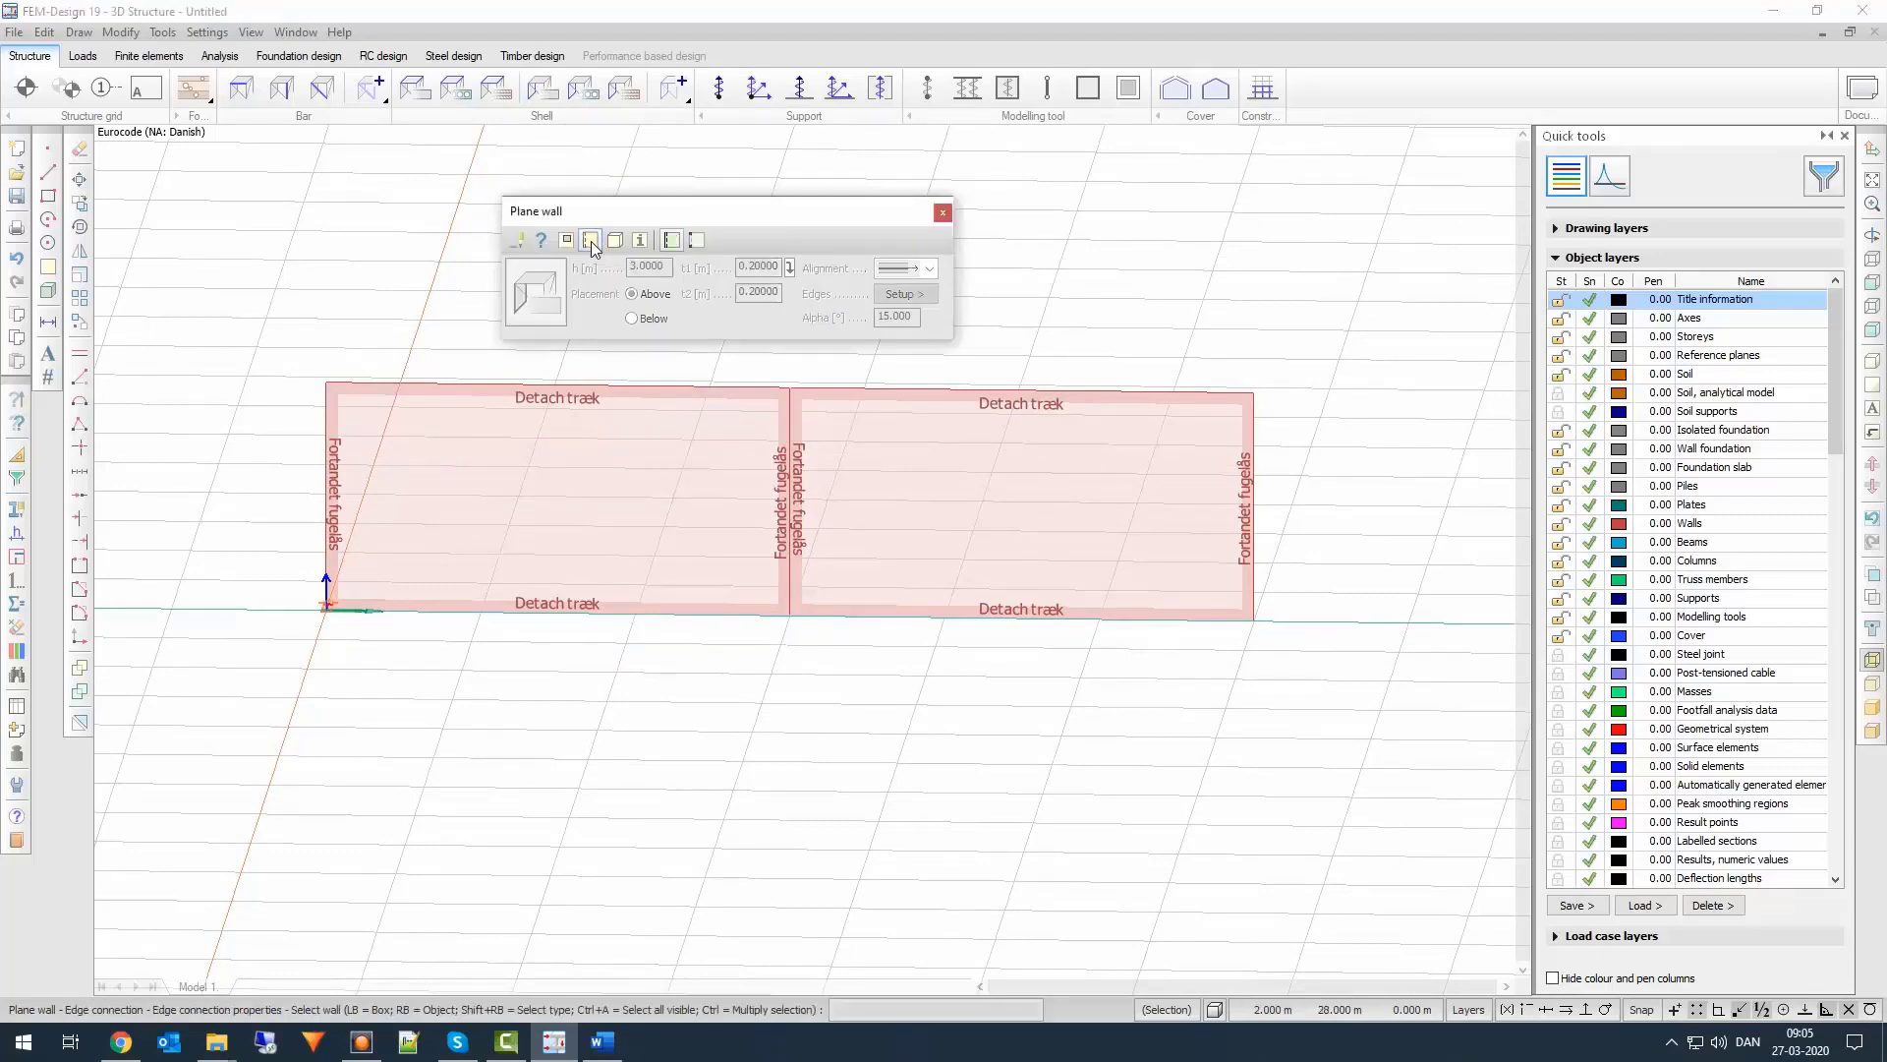
{"action": "left_click", "coordinate": [793, 428]}
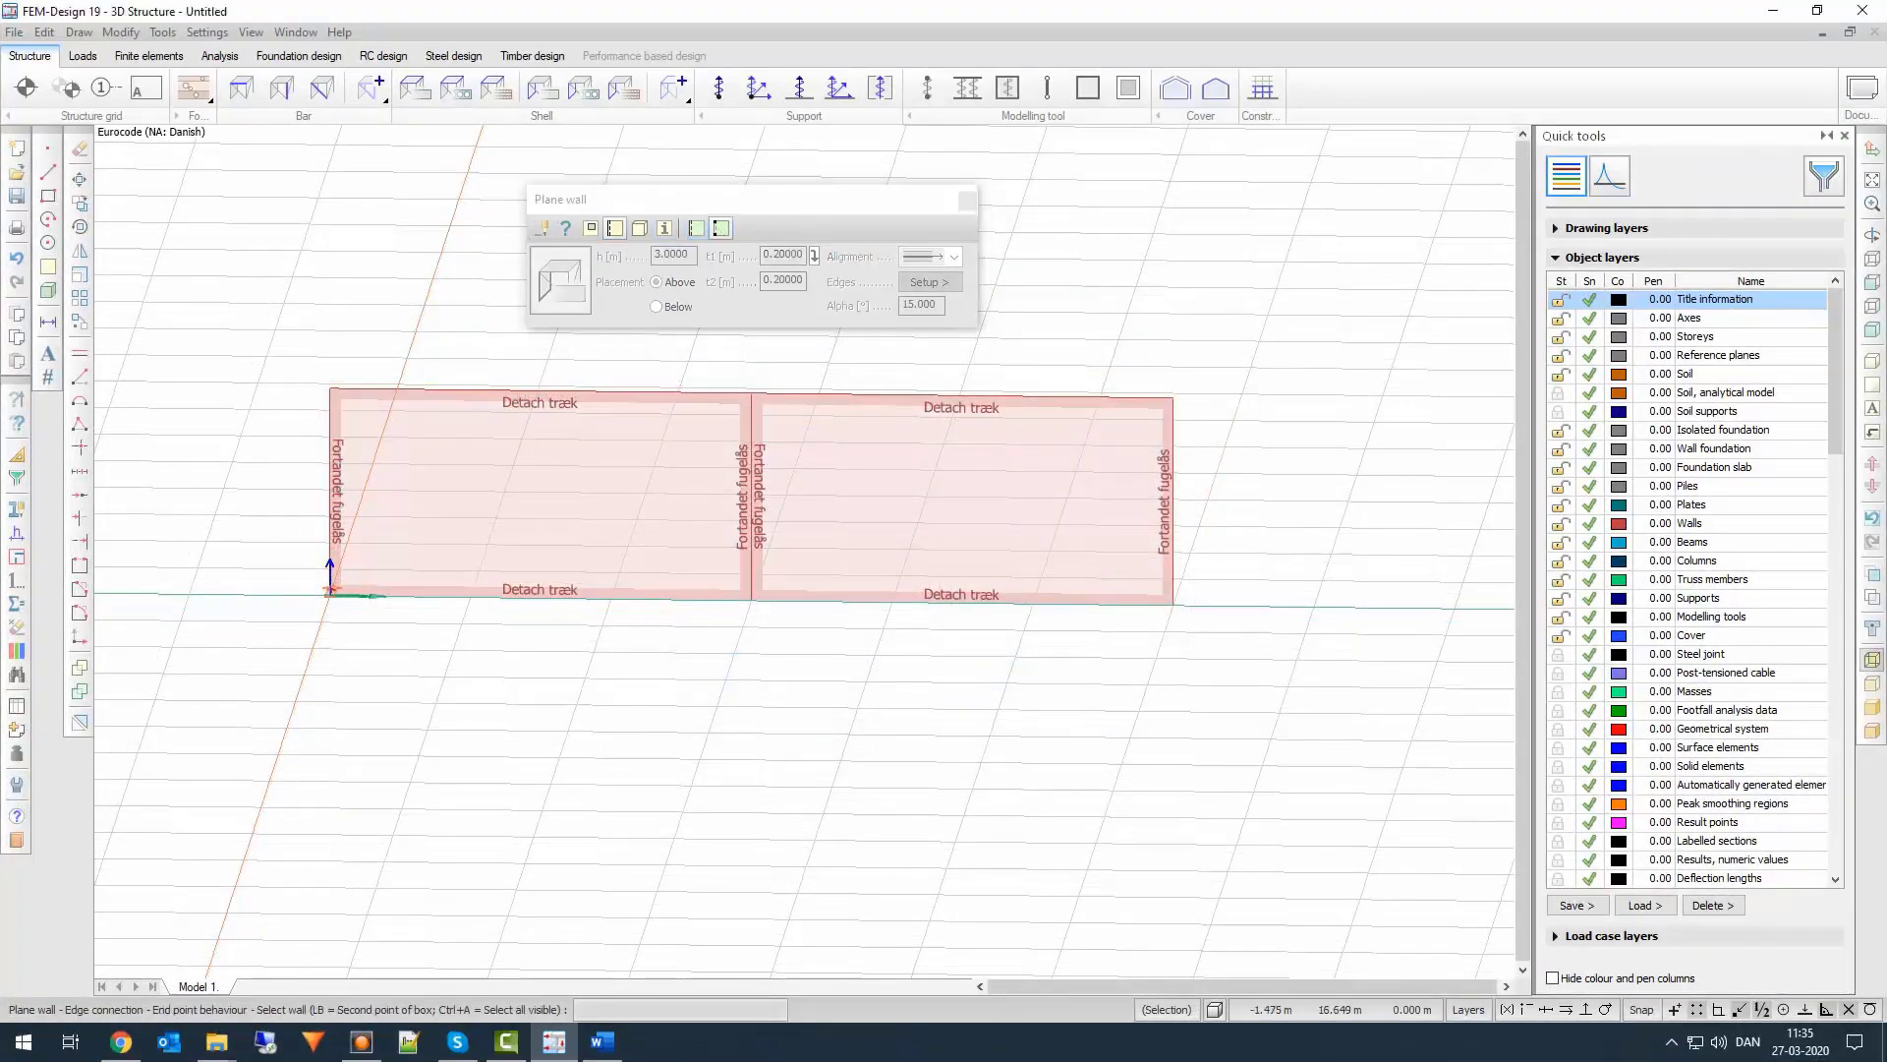
{"action": "left_click_drag", "start_coordinate": [296, 373], "coordinate": [1322, 640]}
{"action": "left_click_drag", "start_coordinate": [286, 376], "coordinate": [1255, 645]}
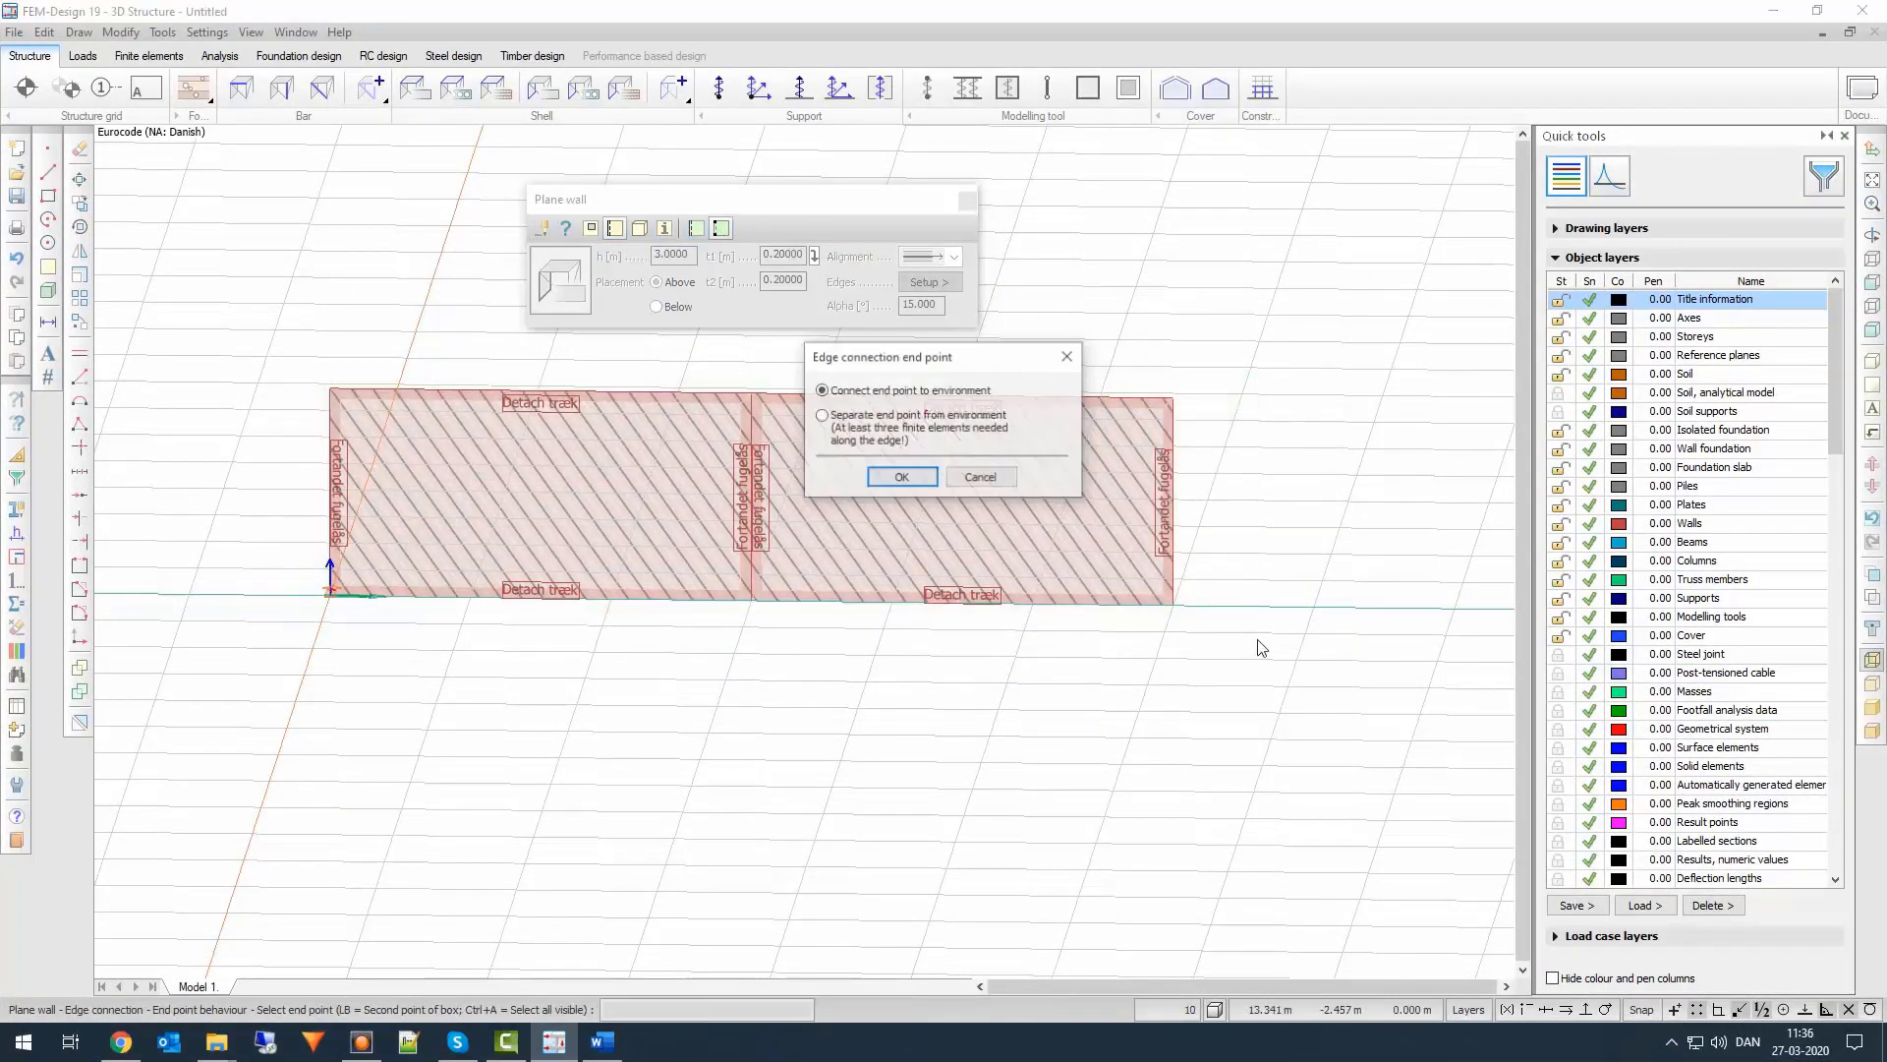
Step: Connect wall end points to the environment and set line support defaults to detach in z' tension
{"action": "left_click", "coordinate": [901, 477]}
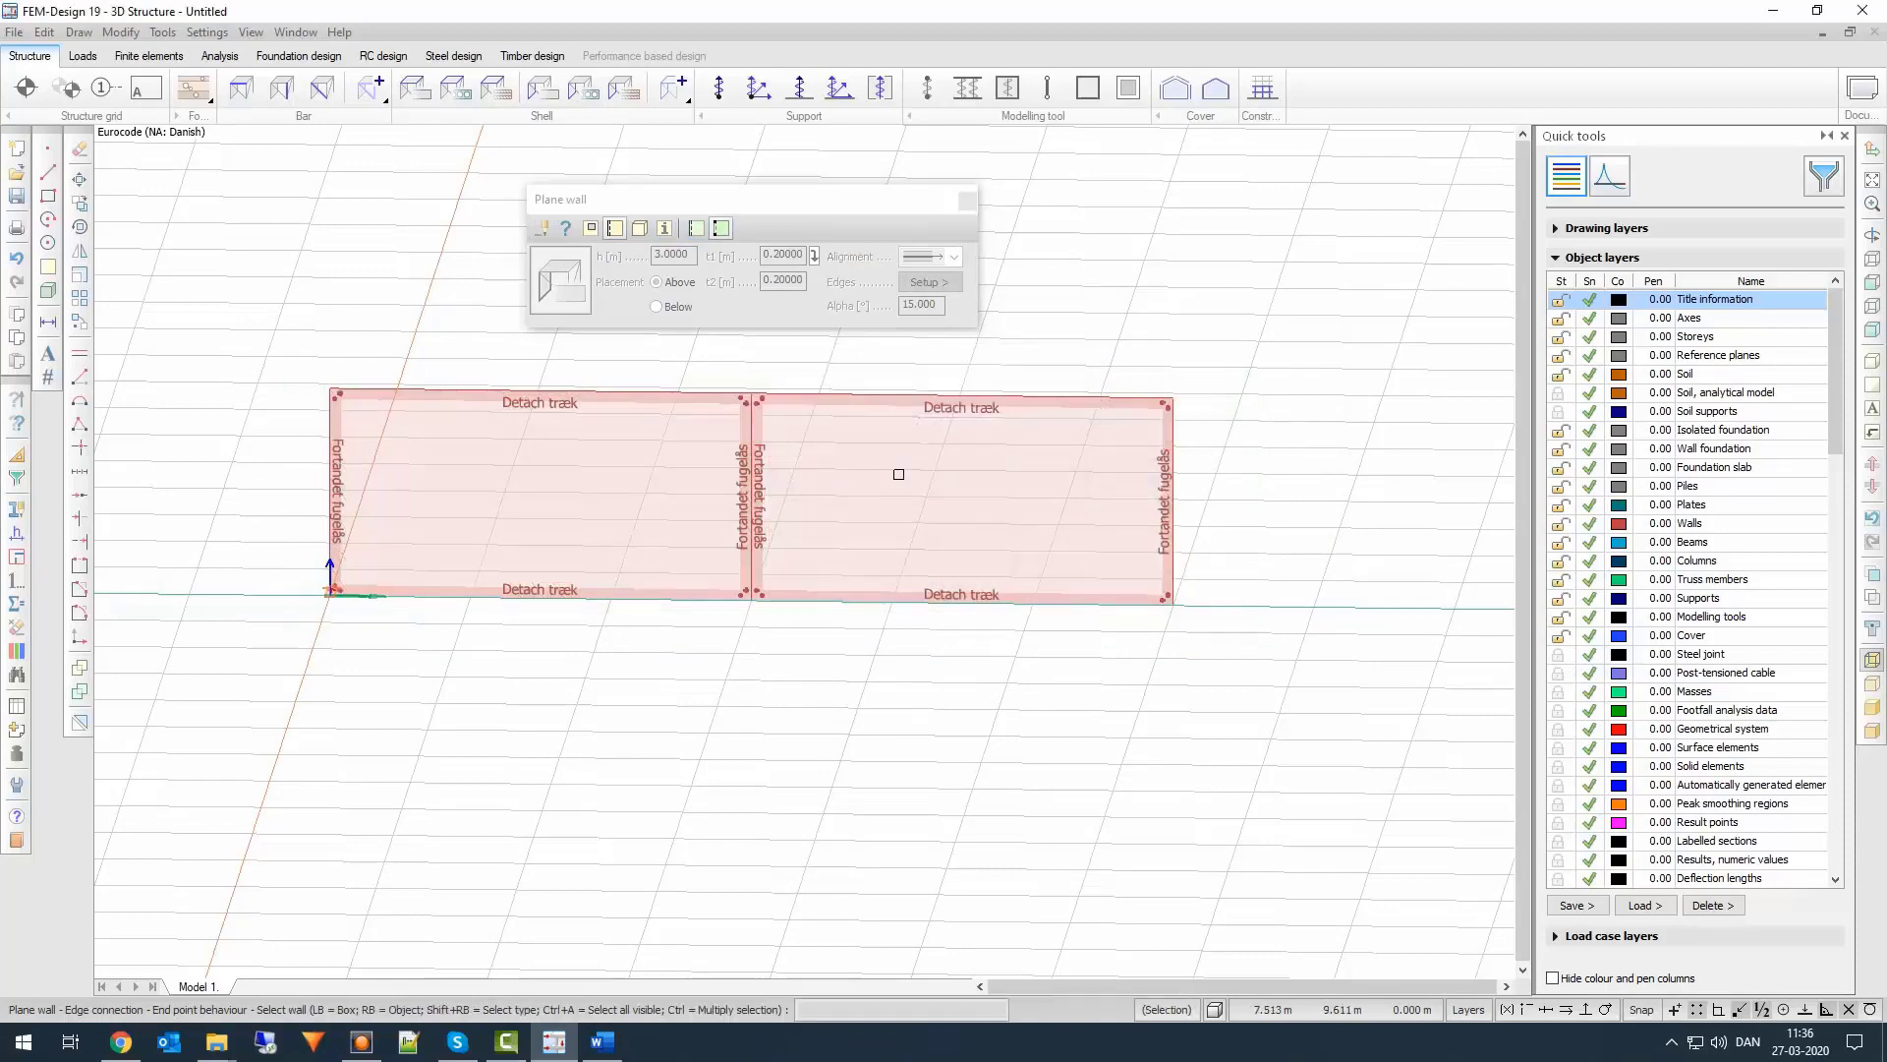
{"action": "left_click", "coordinate": [839, 90]}
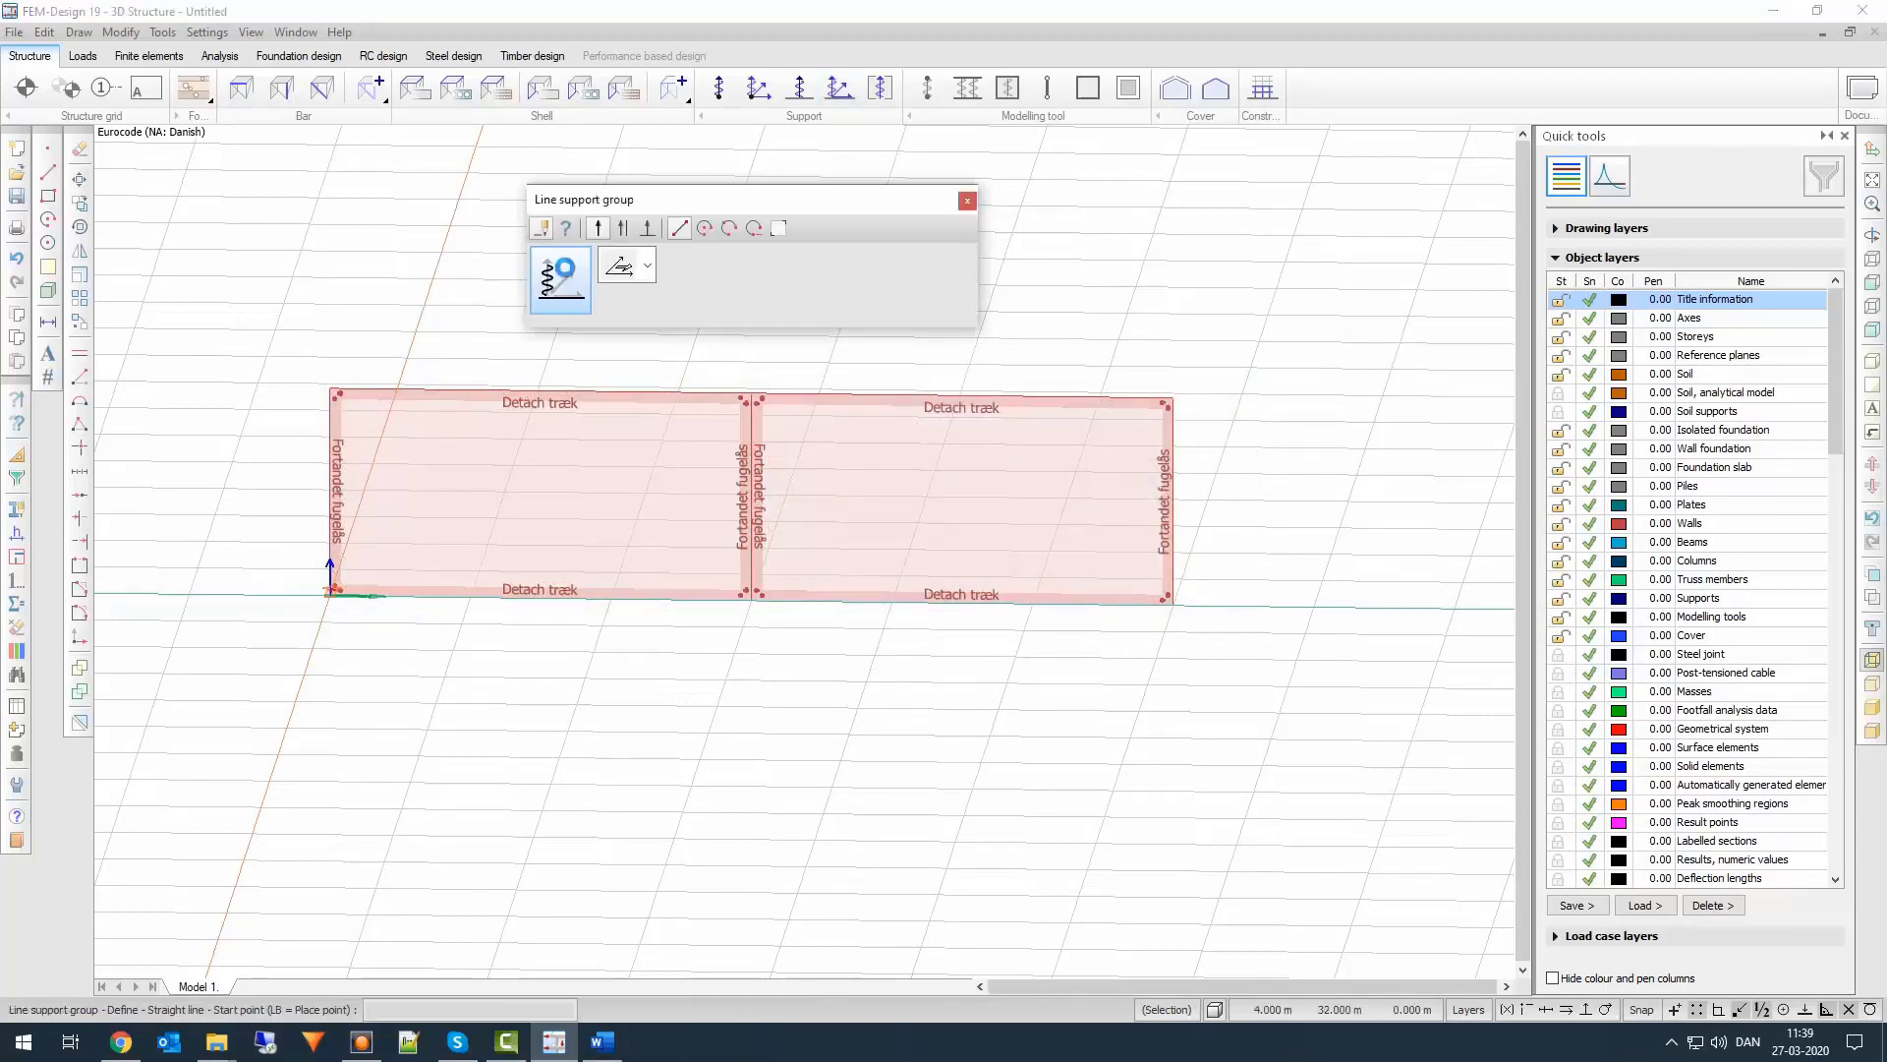
{"action": "left_click", "coordinate": [560, 278]}
{"action": "left_click", "coordinate": [791, 597]}
{"action": "left_click", "coordinate": [1128, 583]}
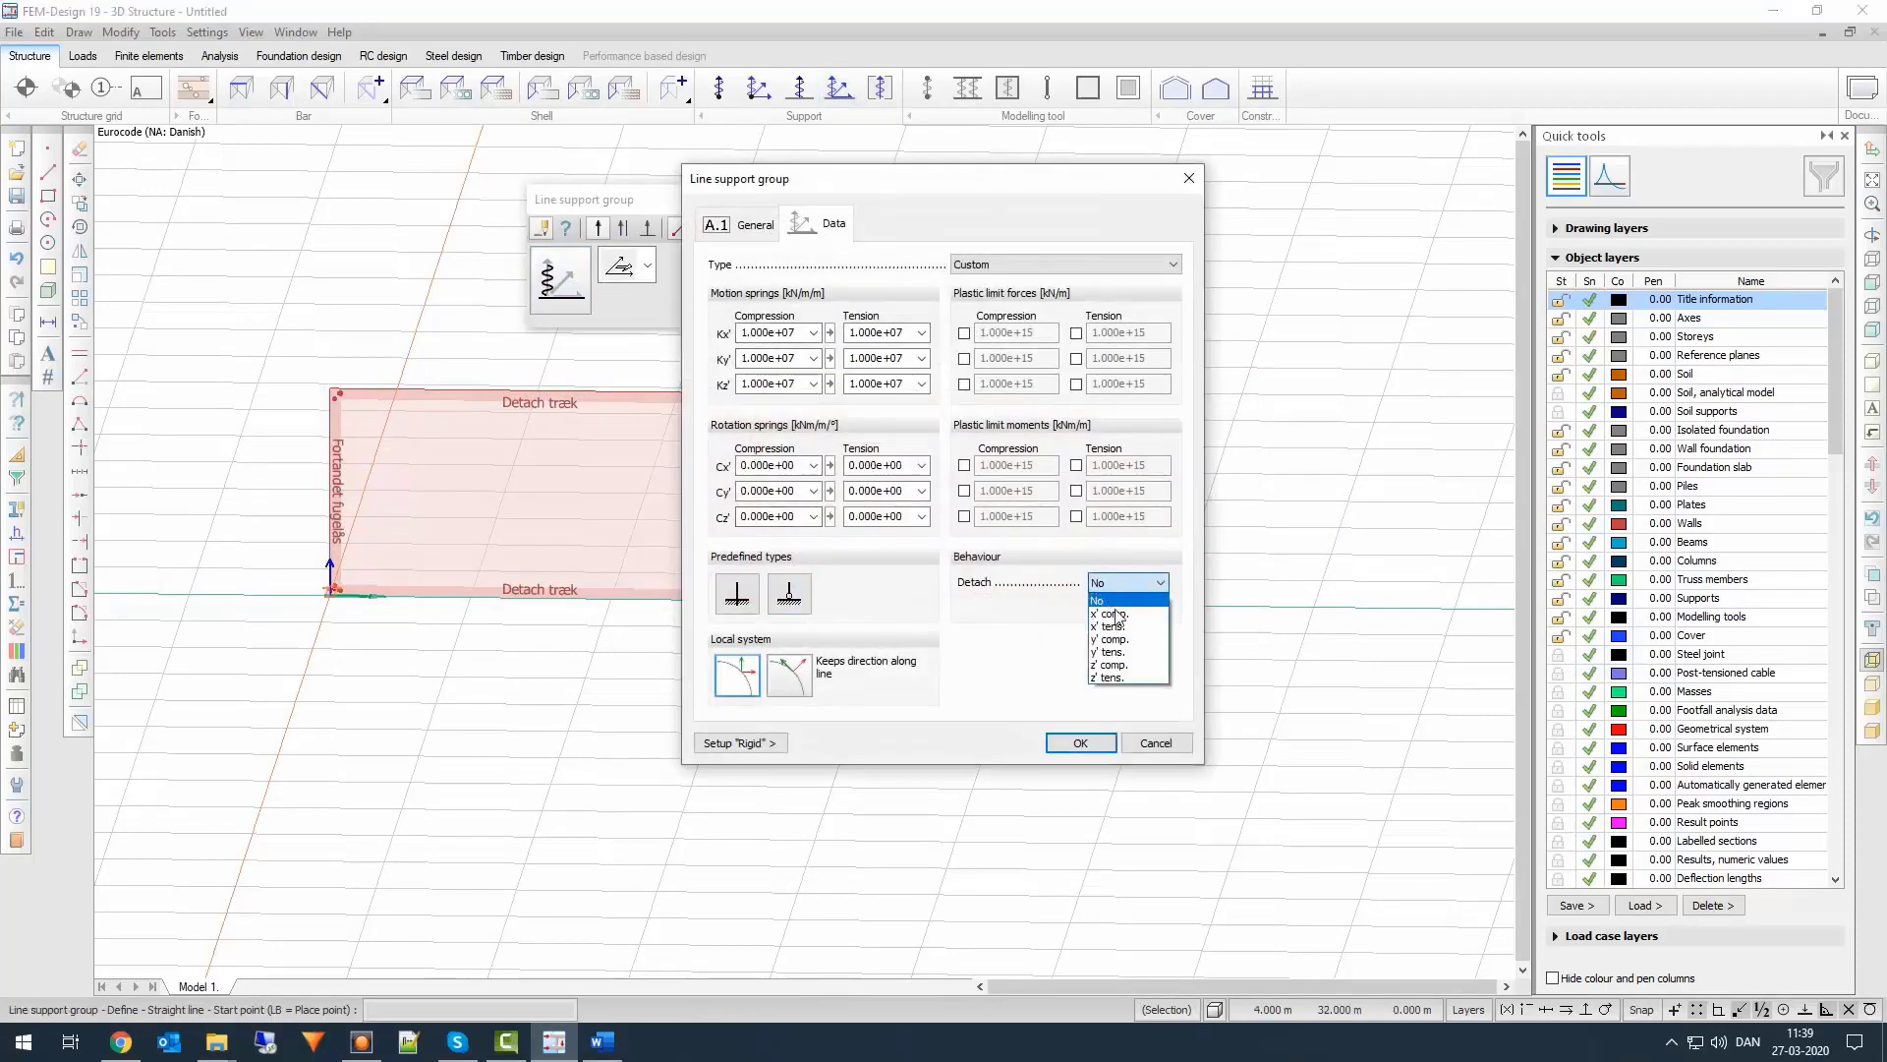
{"action": "left_click", "coordinate": [1109, 666]}
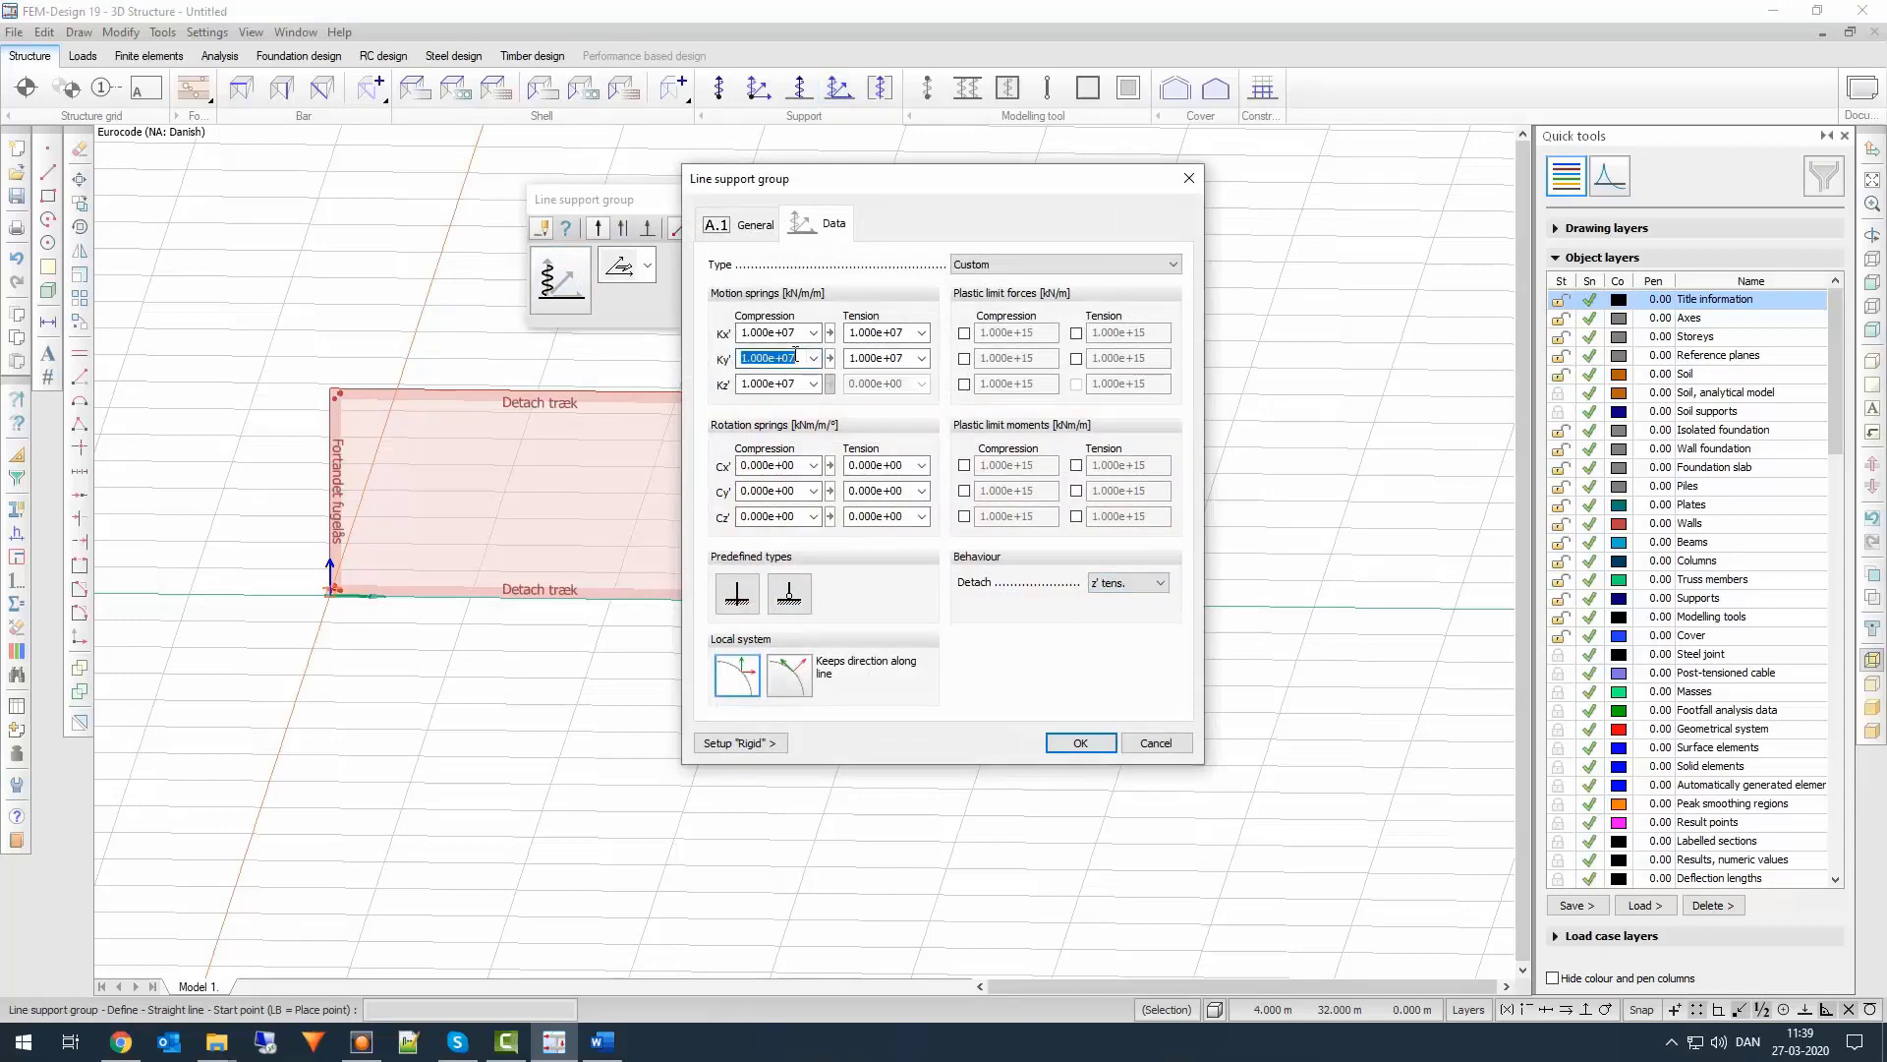
{"action": "left_click", "coordinate": [778, 359]}
{"action": "type", "text": "0"}
Step: Place line supports along both walls' bottom edges by selection
{"action": "left_click", "coordinate": [1080, 742]}
{"action": "left_click", "coordinate": [778, 227]}
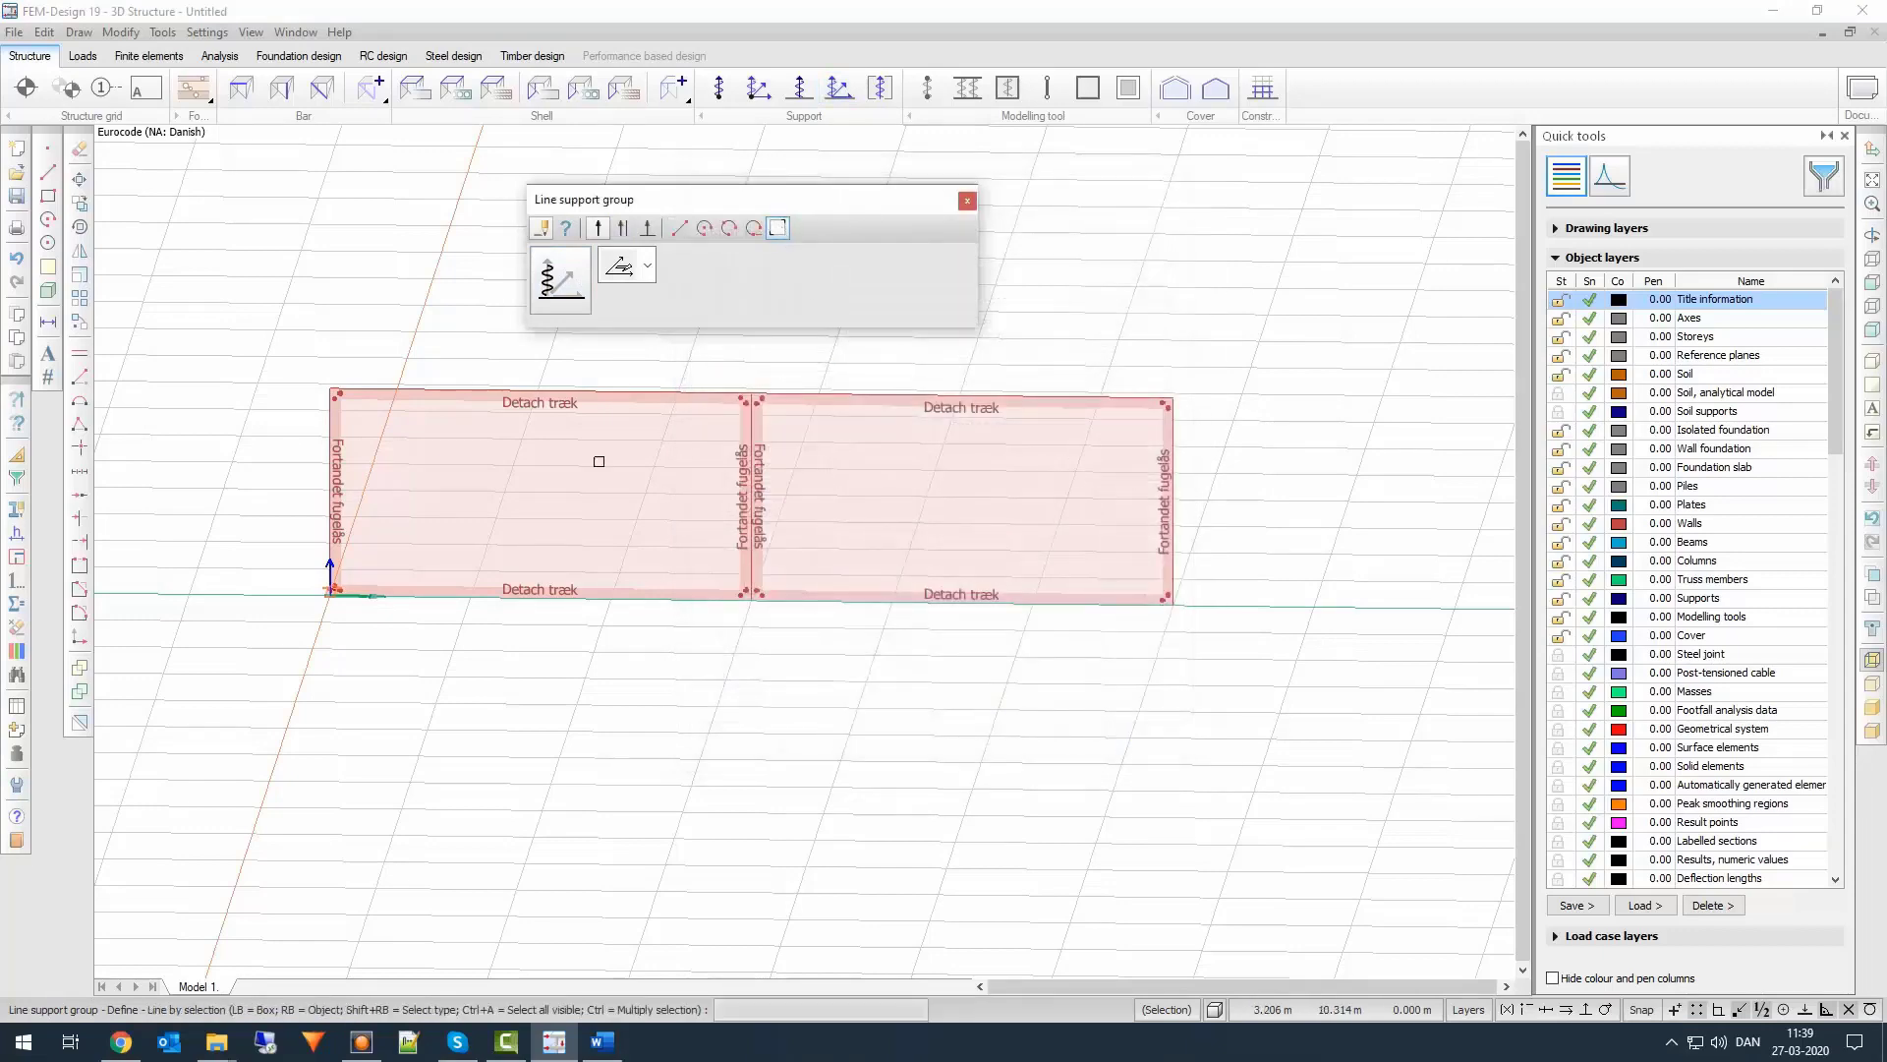
{"action": "left_click_drag", "start_coordinate": [274, 558], "coordinate": [1254, 650]}
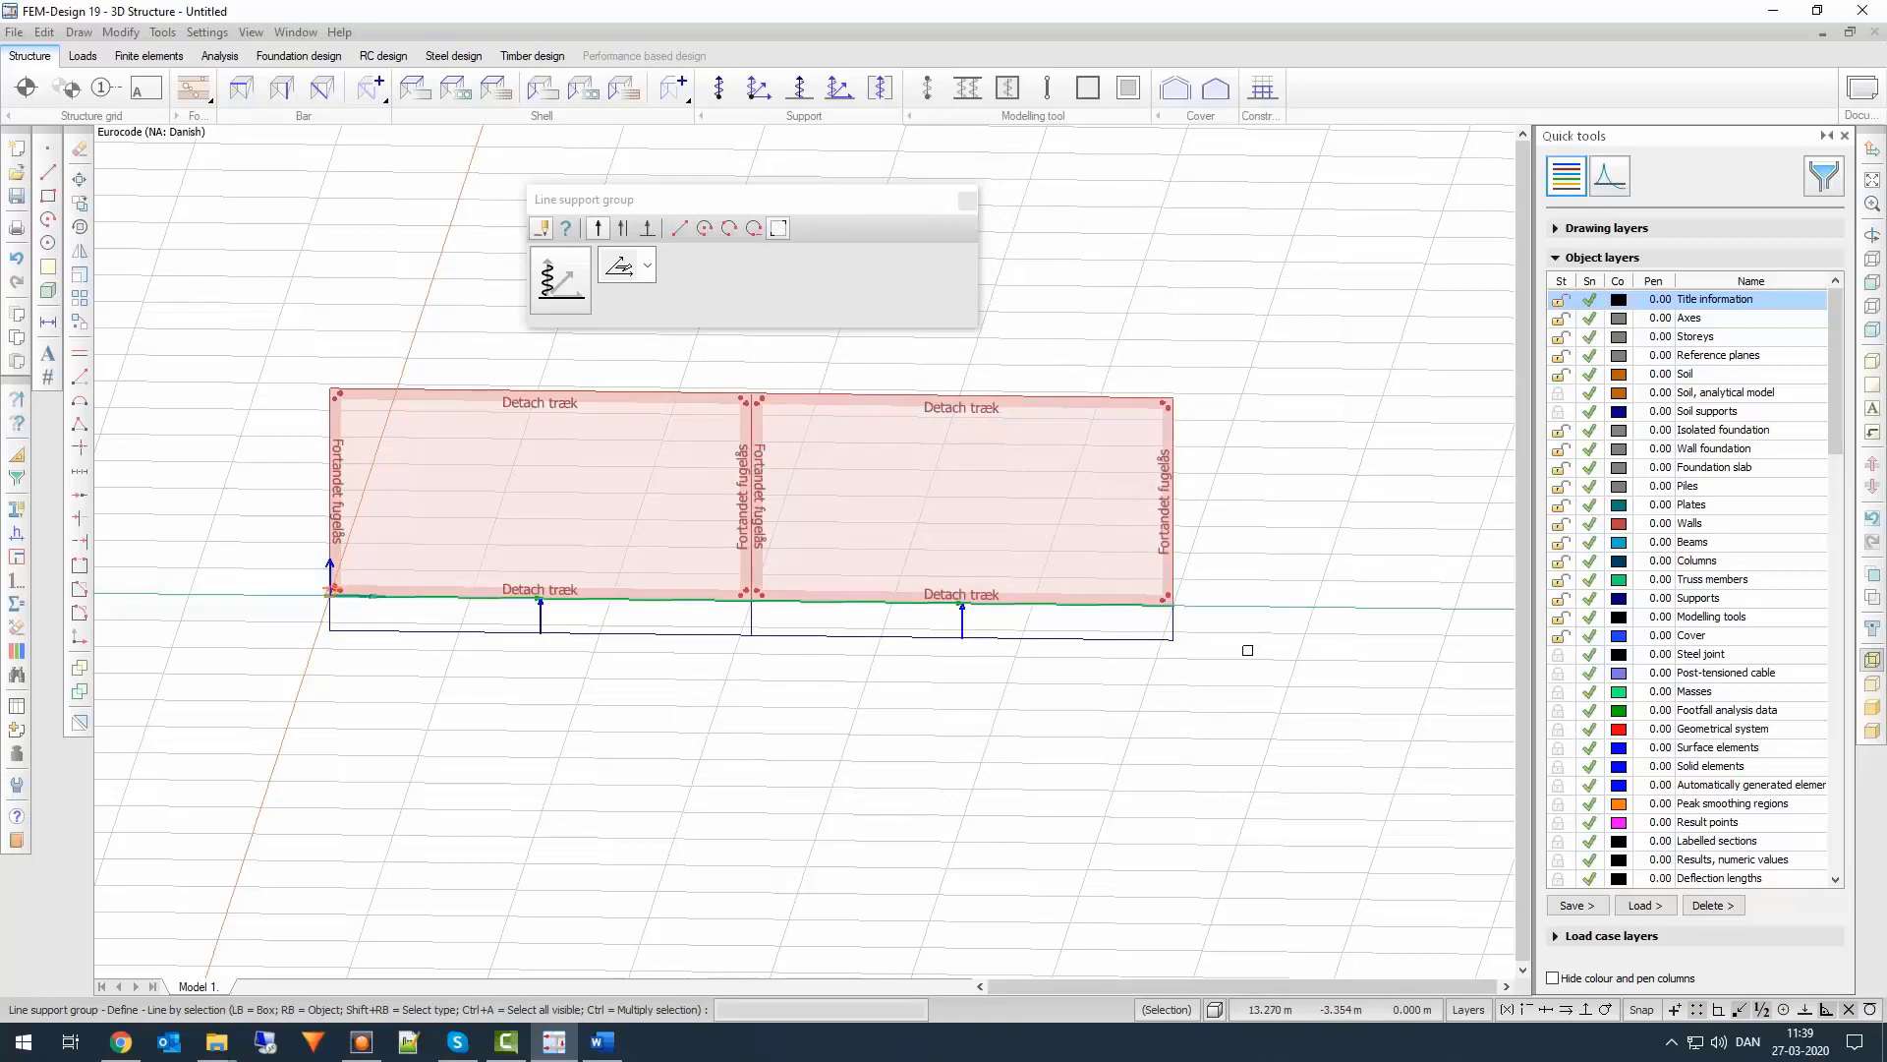
Step: Give the truss defaults a Ø20 round section and steel Y with 550 N/mm² strengths
{"action": "key", "text": "Escape"}
{"action": "left_click", "coordinate": [322, 88]}
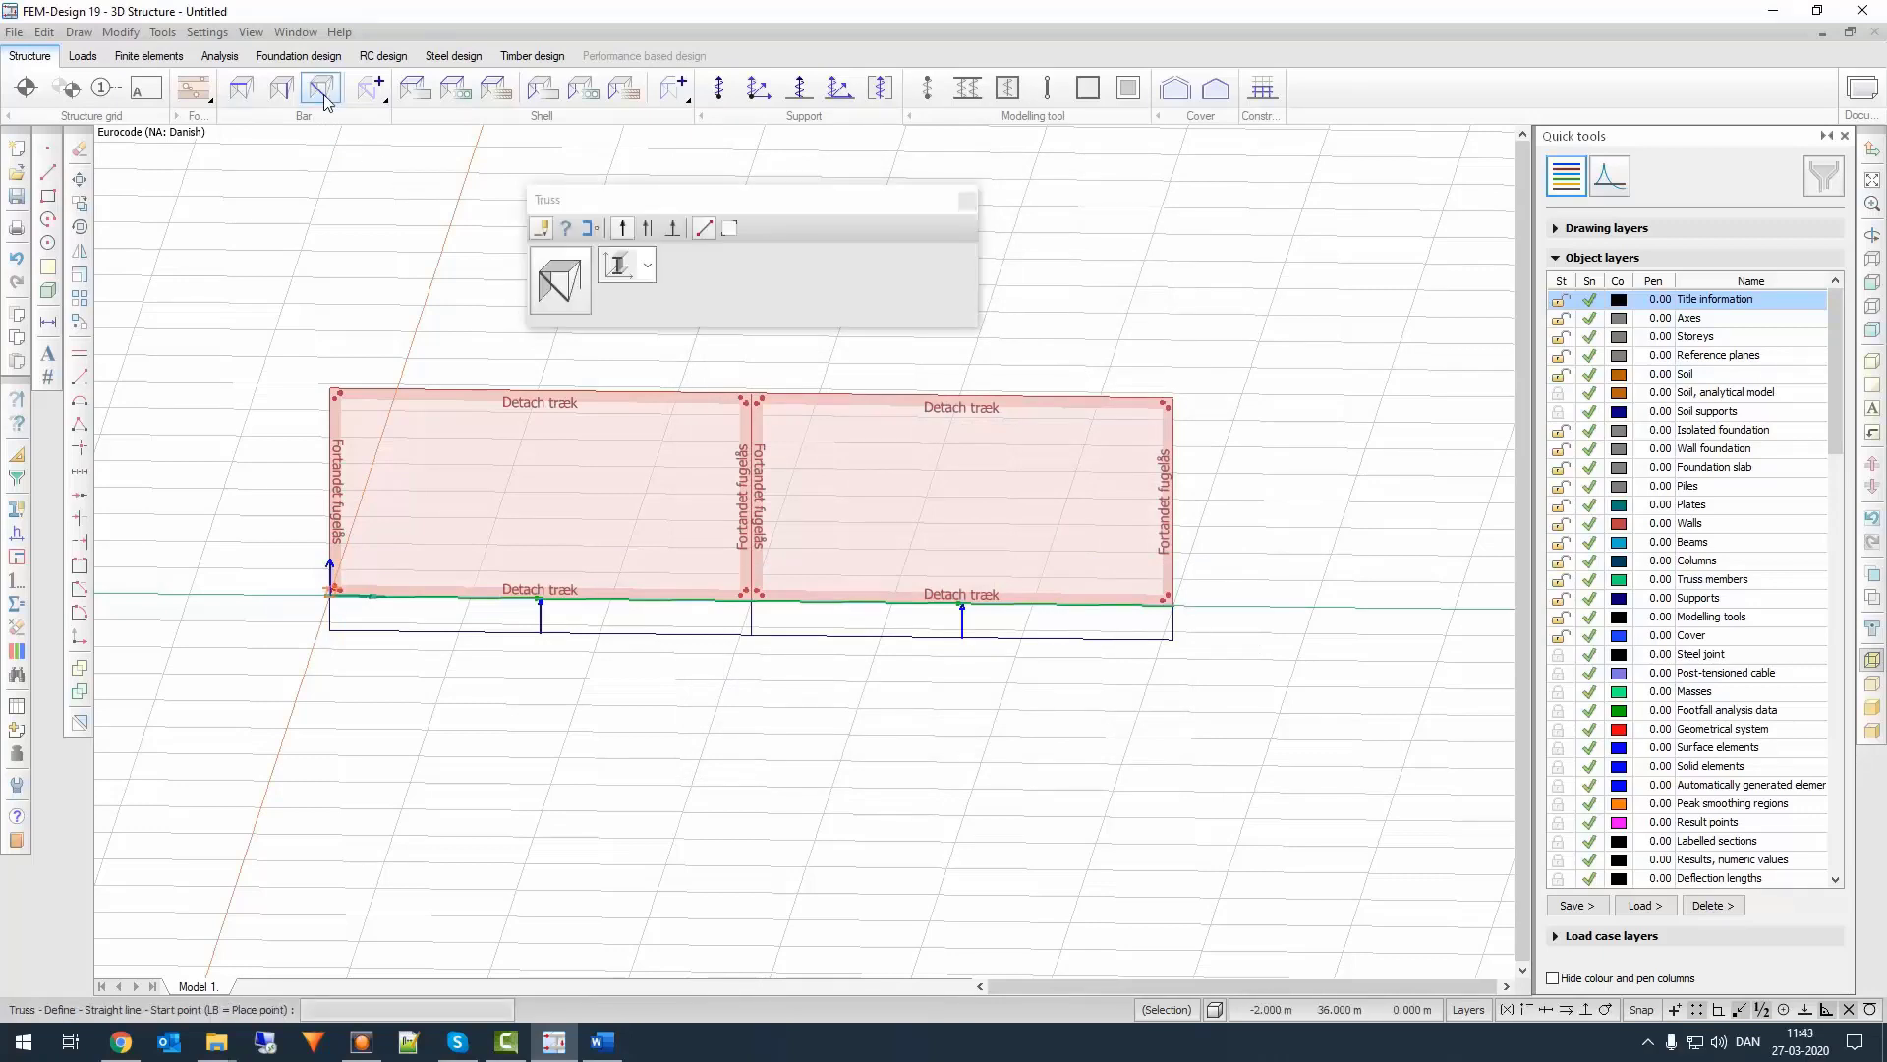
{"action": "left_click", "coordinate": [558, 281]}
{"action": "left_click", "coordinate": [840, 233]}
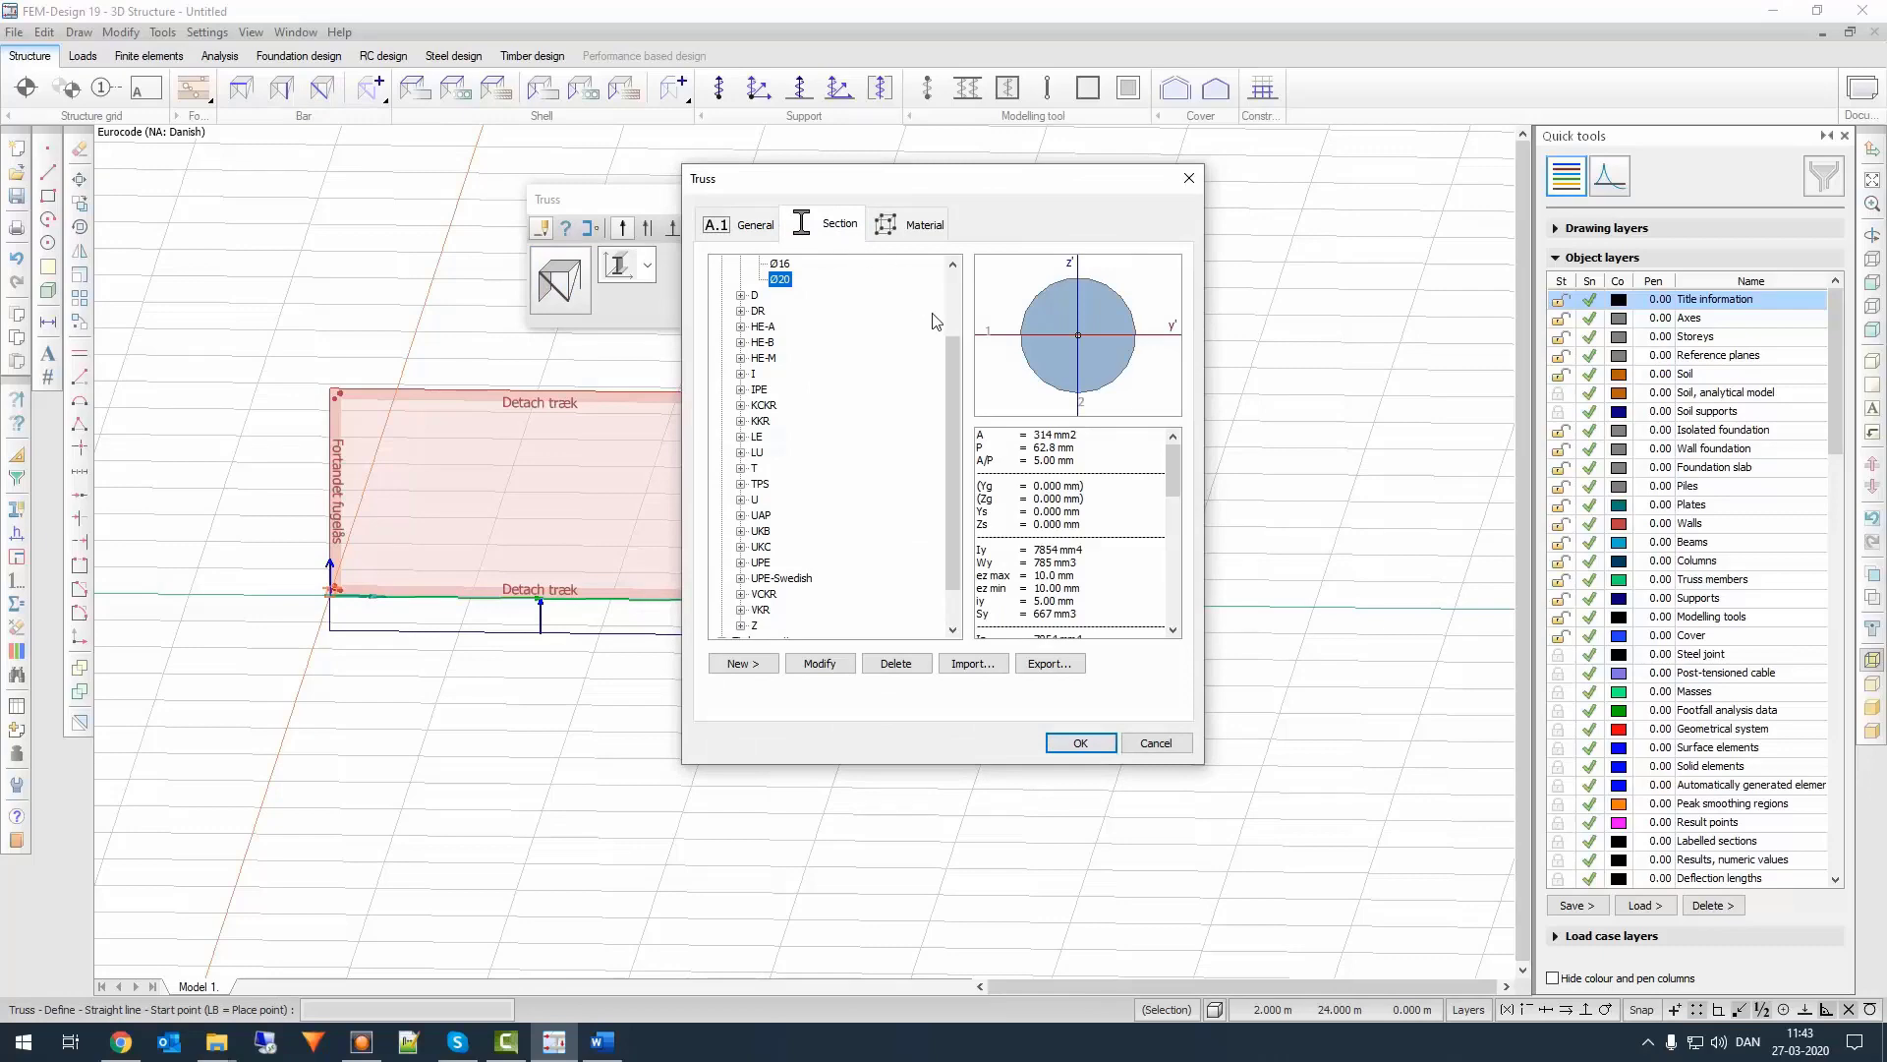
{"action": "left_click", "coordinate": [933, 232]}
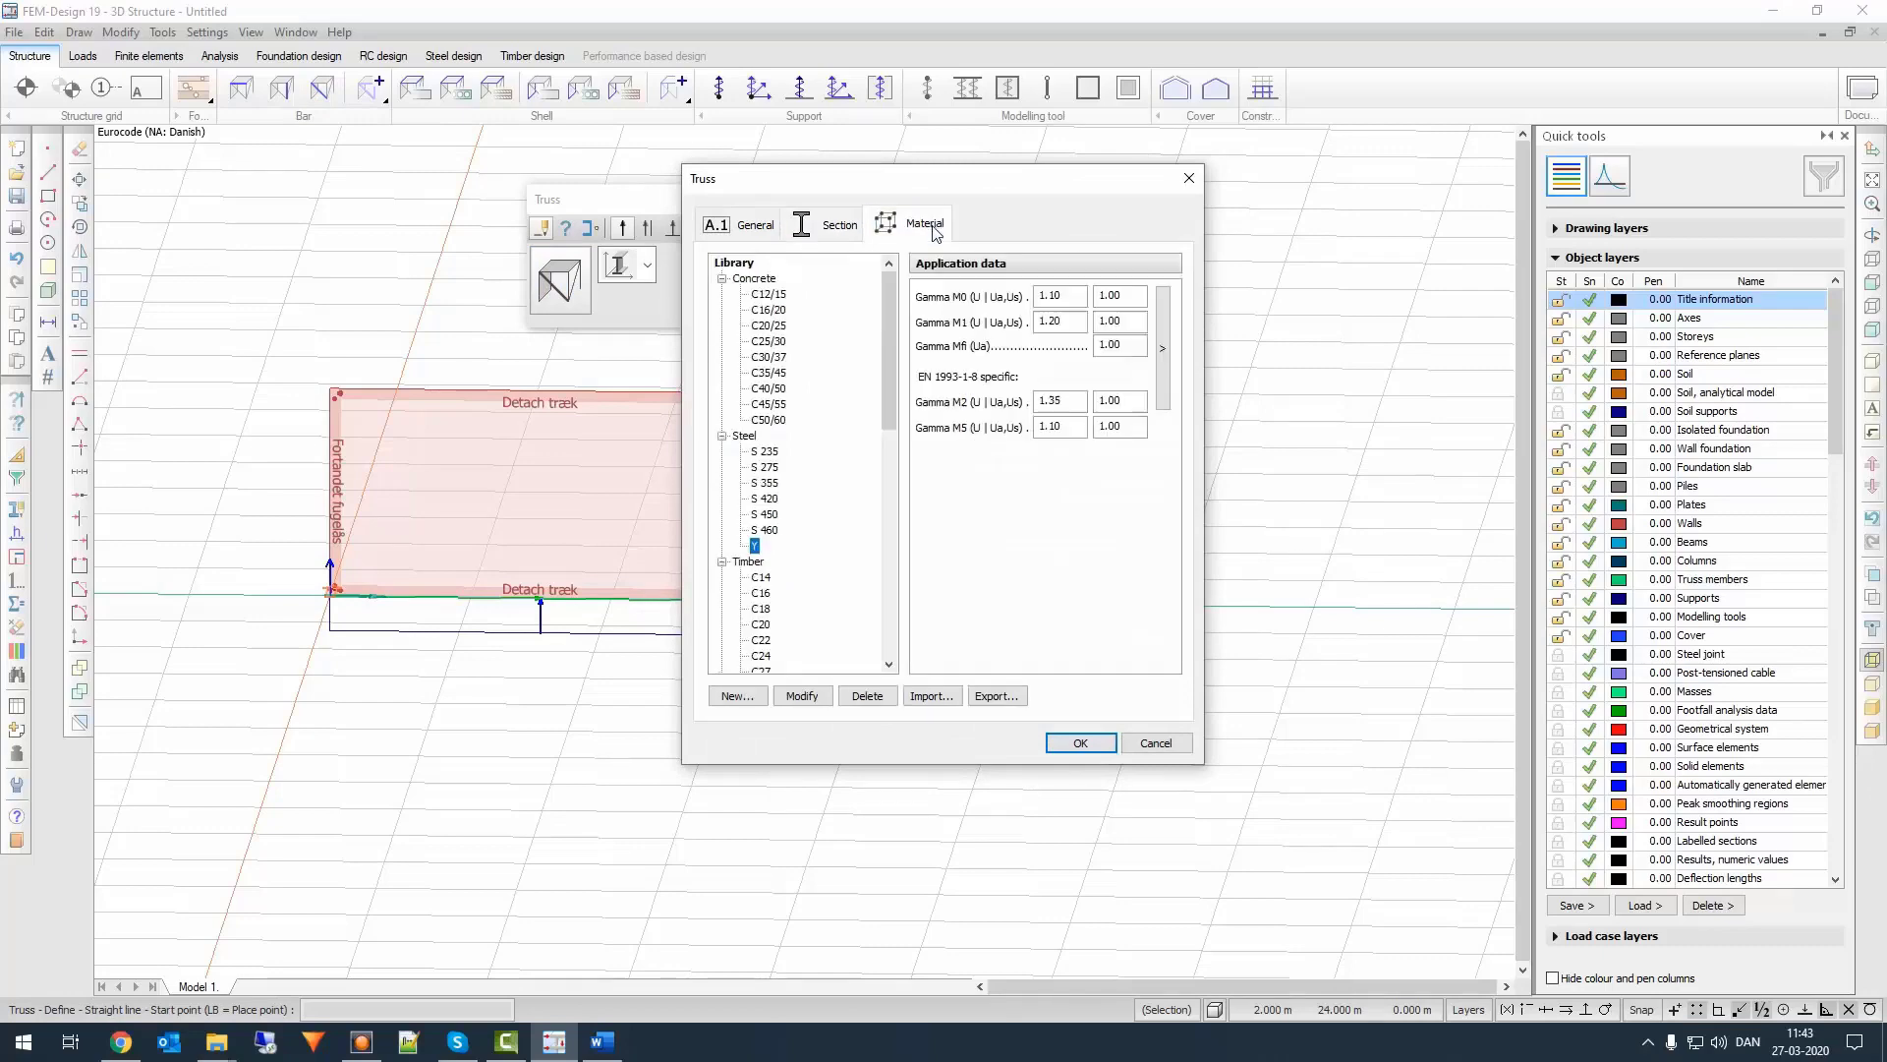
{"action": "left_click", "coordinate": [812, 698]}
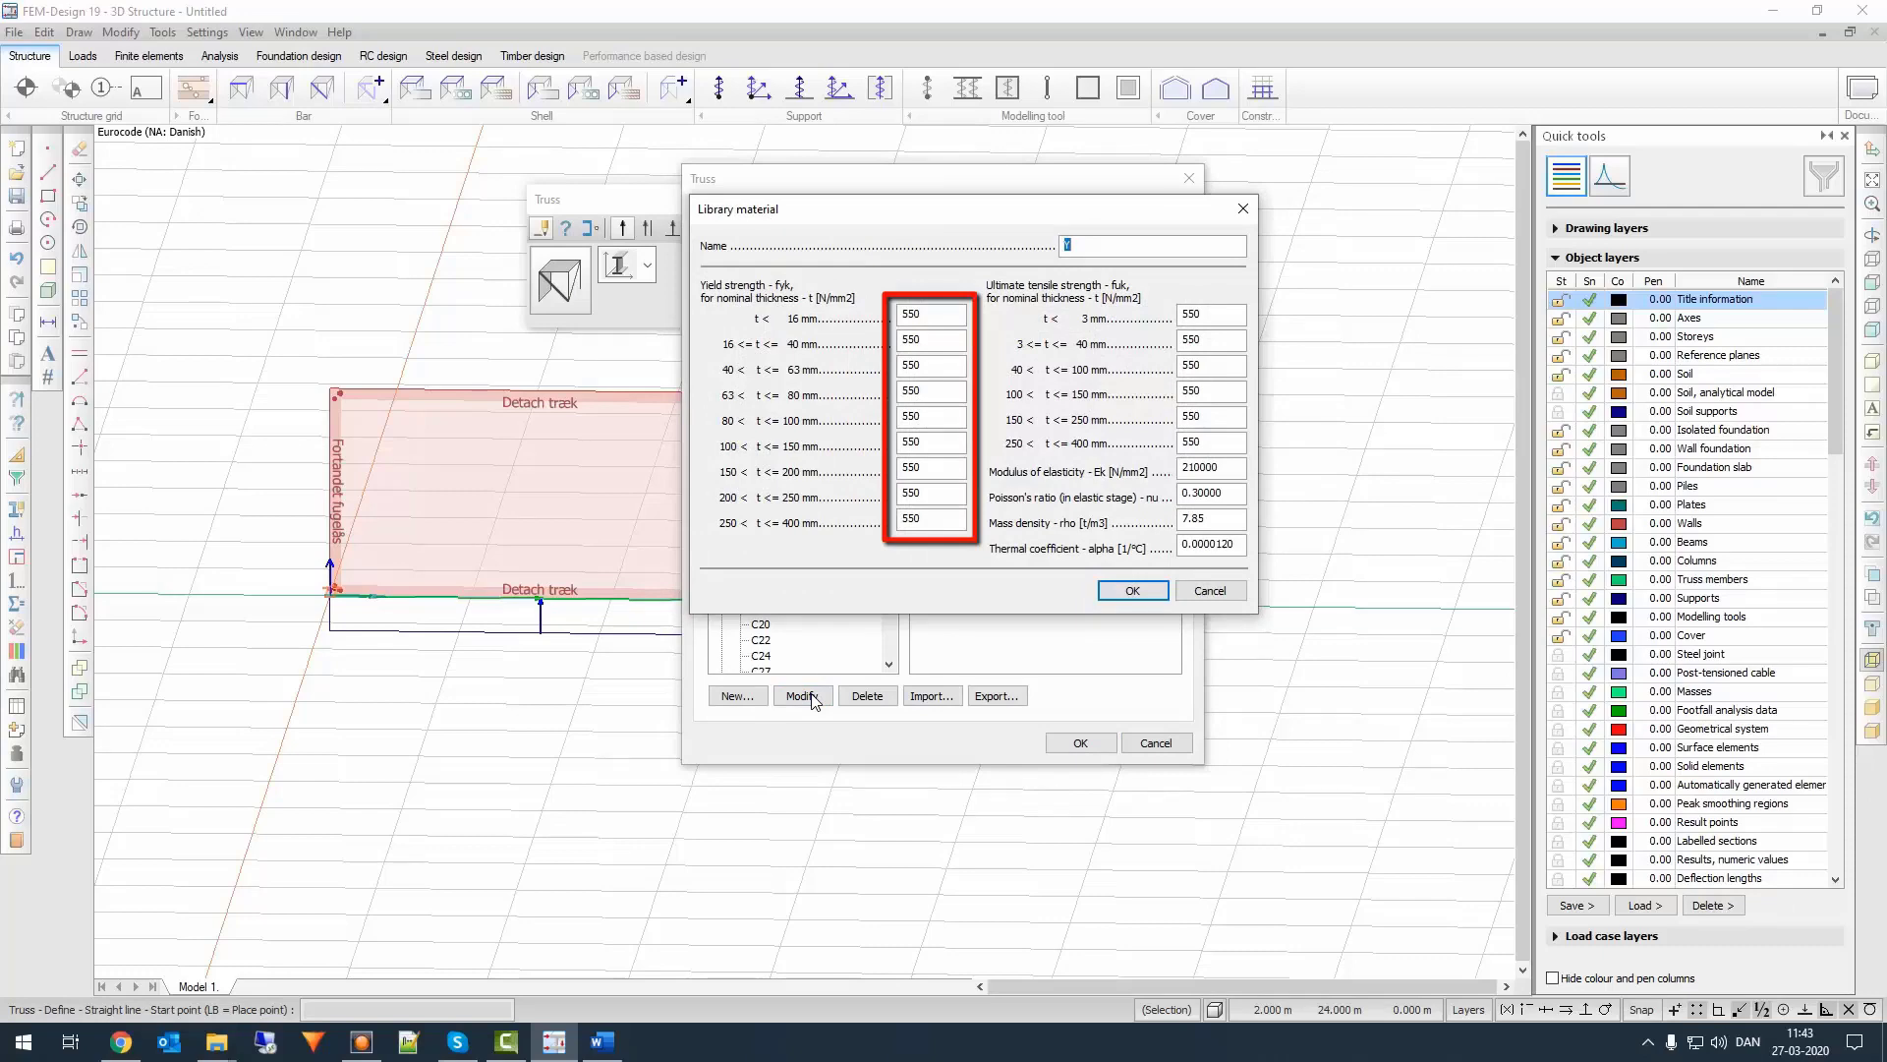
{"action": "left_click", "coordinate": [1110, 594]}
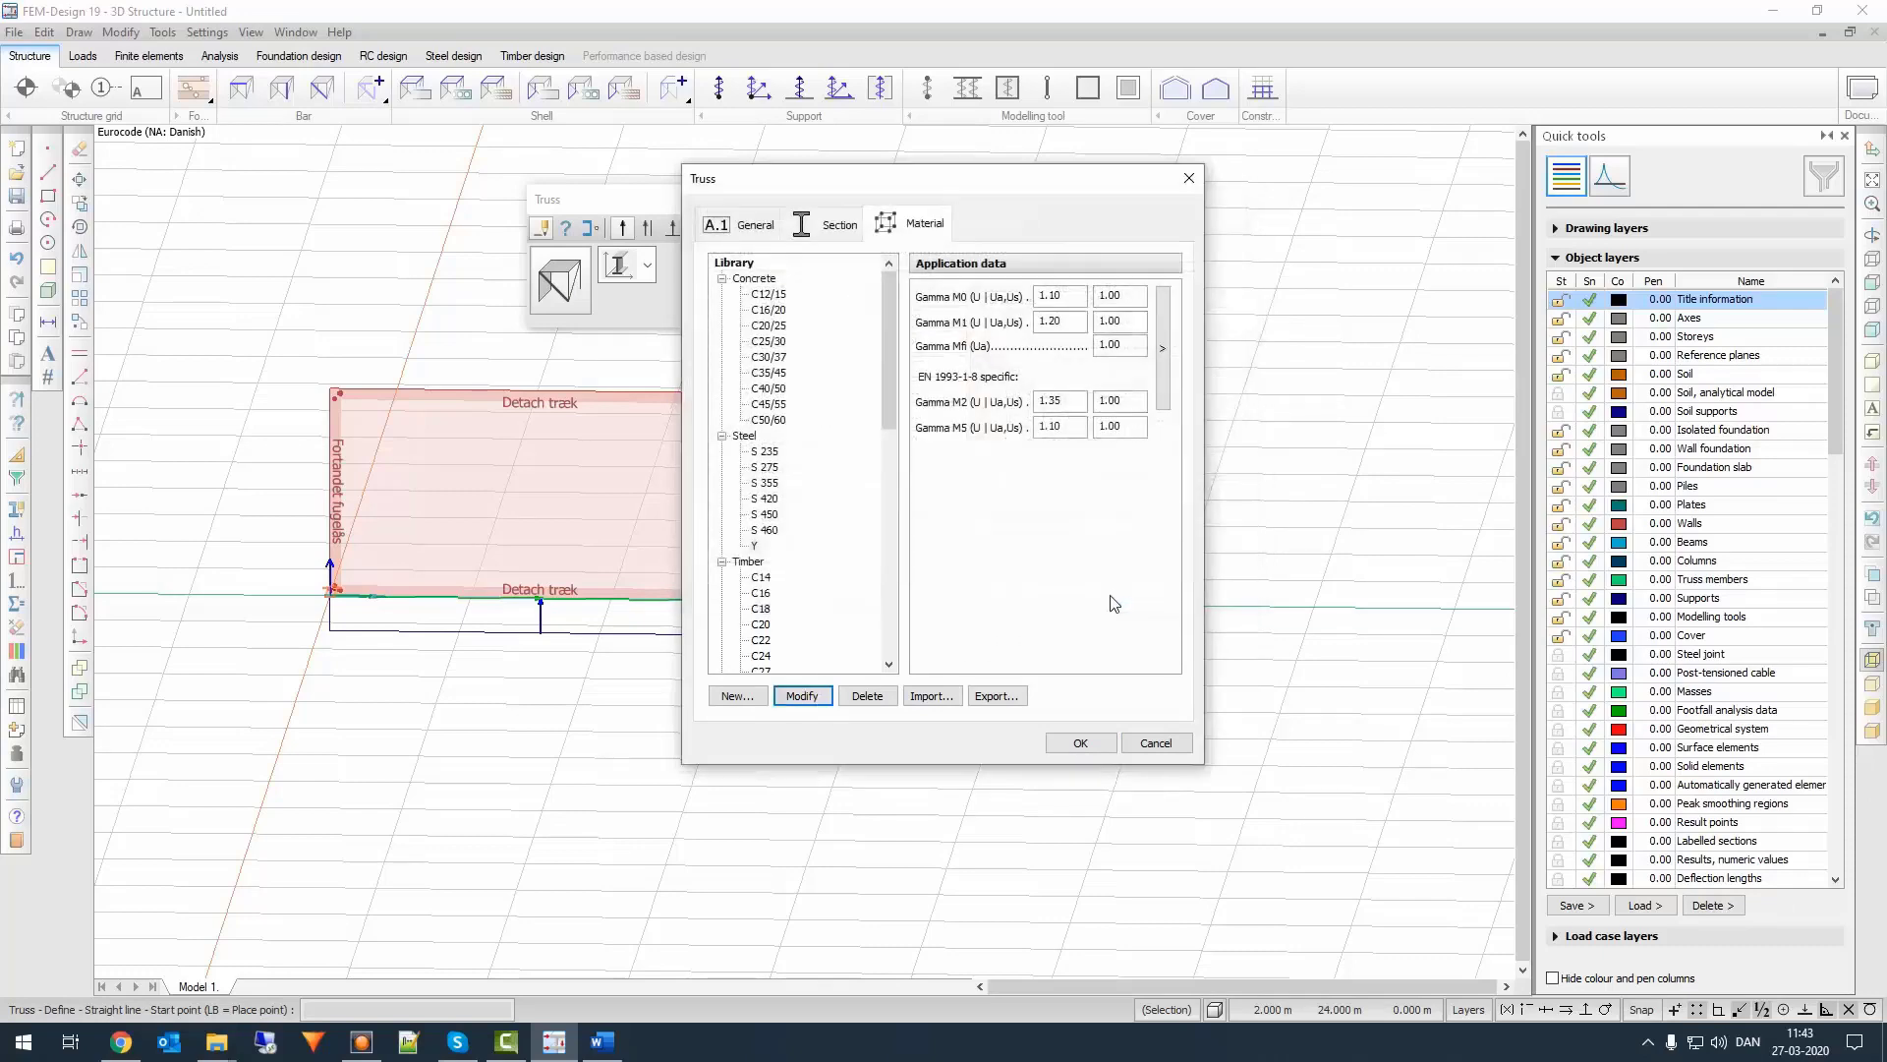
Step: Draw a vertical truss from the right wall edge using relative offsets X -0.2 and Z -0.6
{"action": "left_click", "coordinate": [1081, 744]}
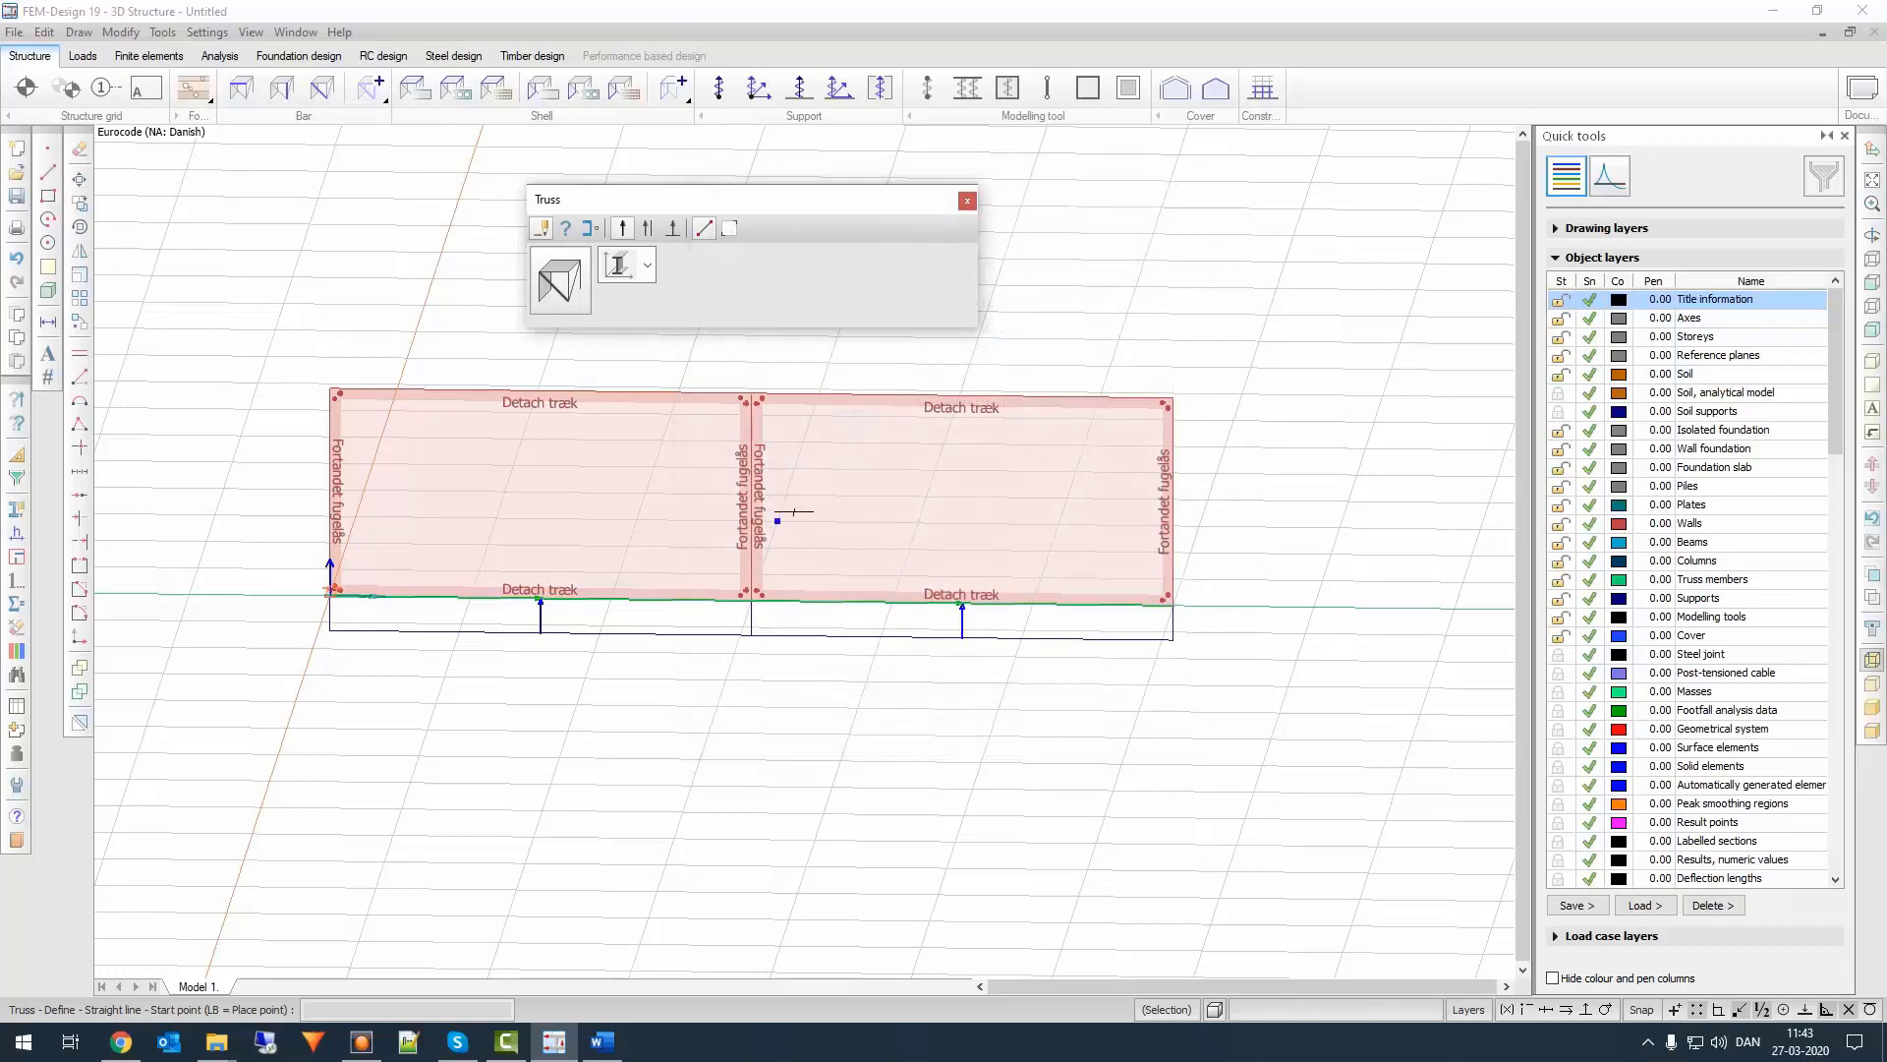
{"action": "key", "text": "r"}
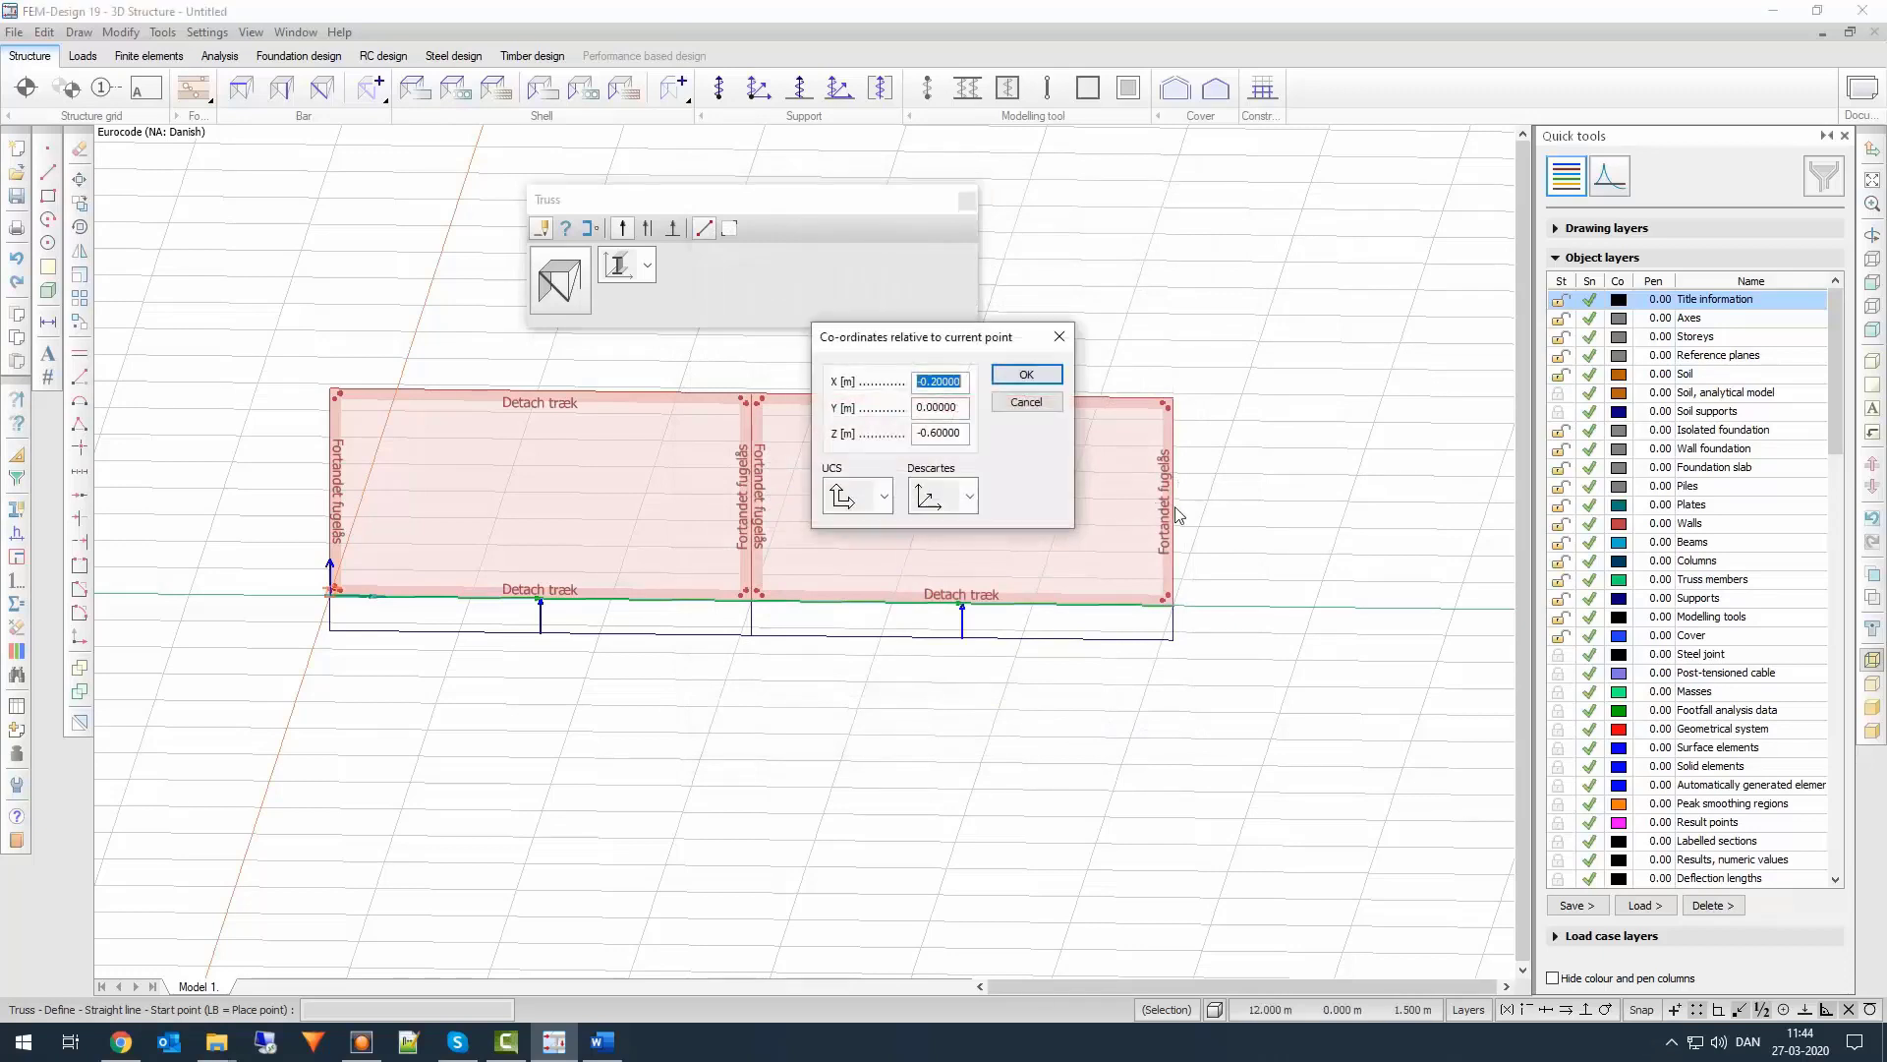
{"action": "type", "text": "0"}
{"action": "key", "text": "Return"}
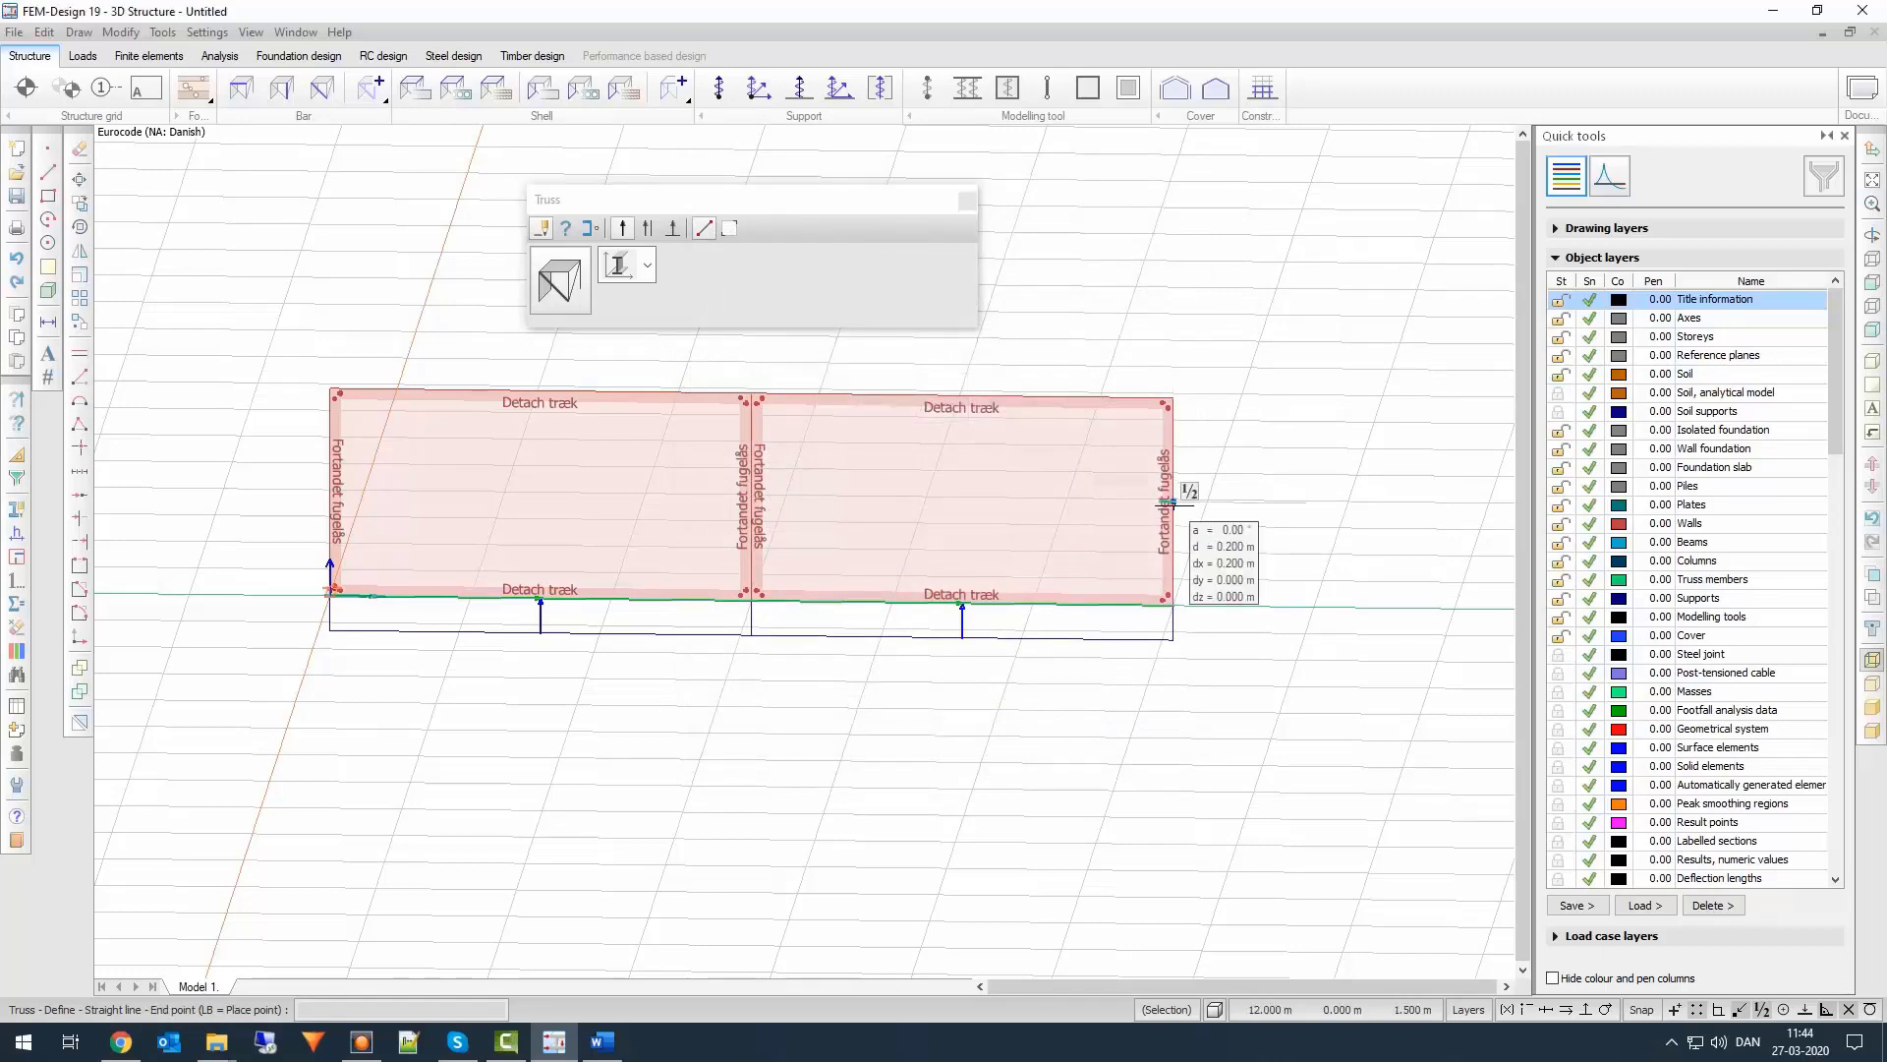
{"action": "key", "text": "r"}
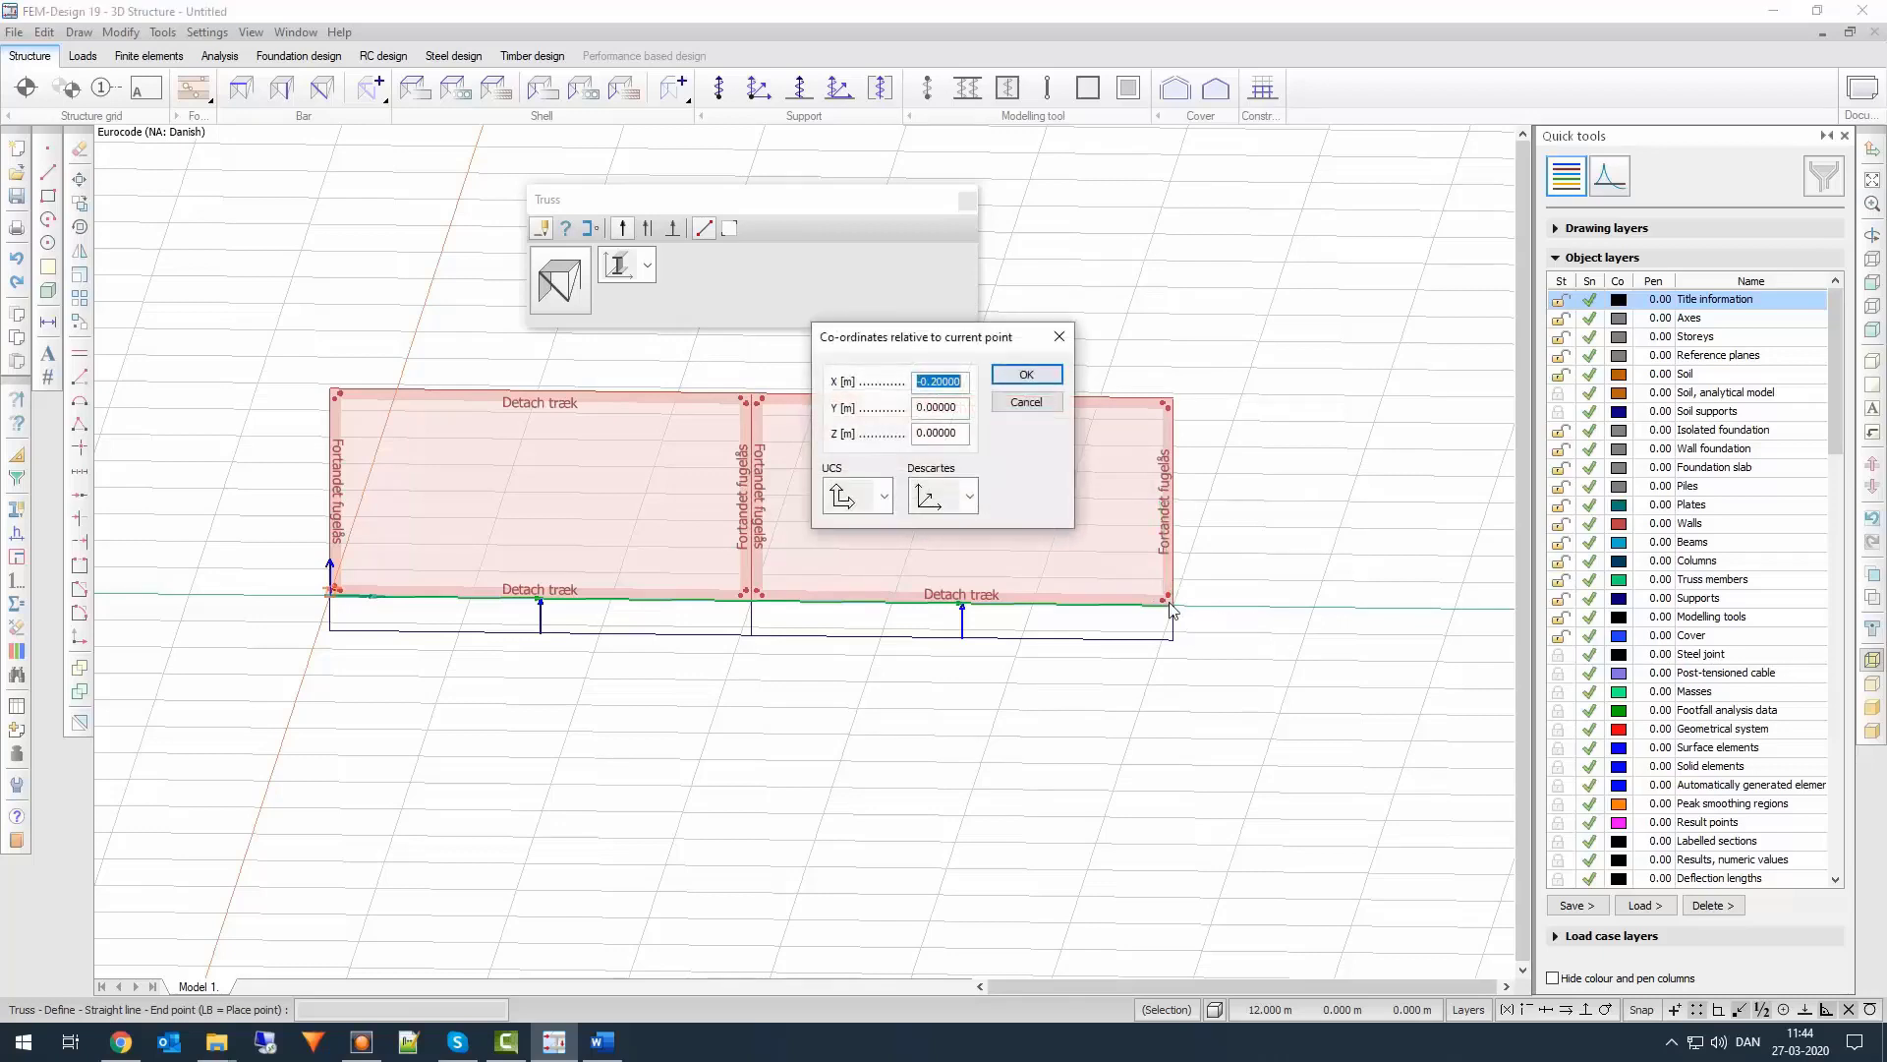
{"action": "key", "text": "Tab"}
{"action": "key", "text": "Tab"}
{"action": "type", "text": "-"}
{"action": "key", "text": "Return"}
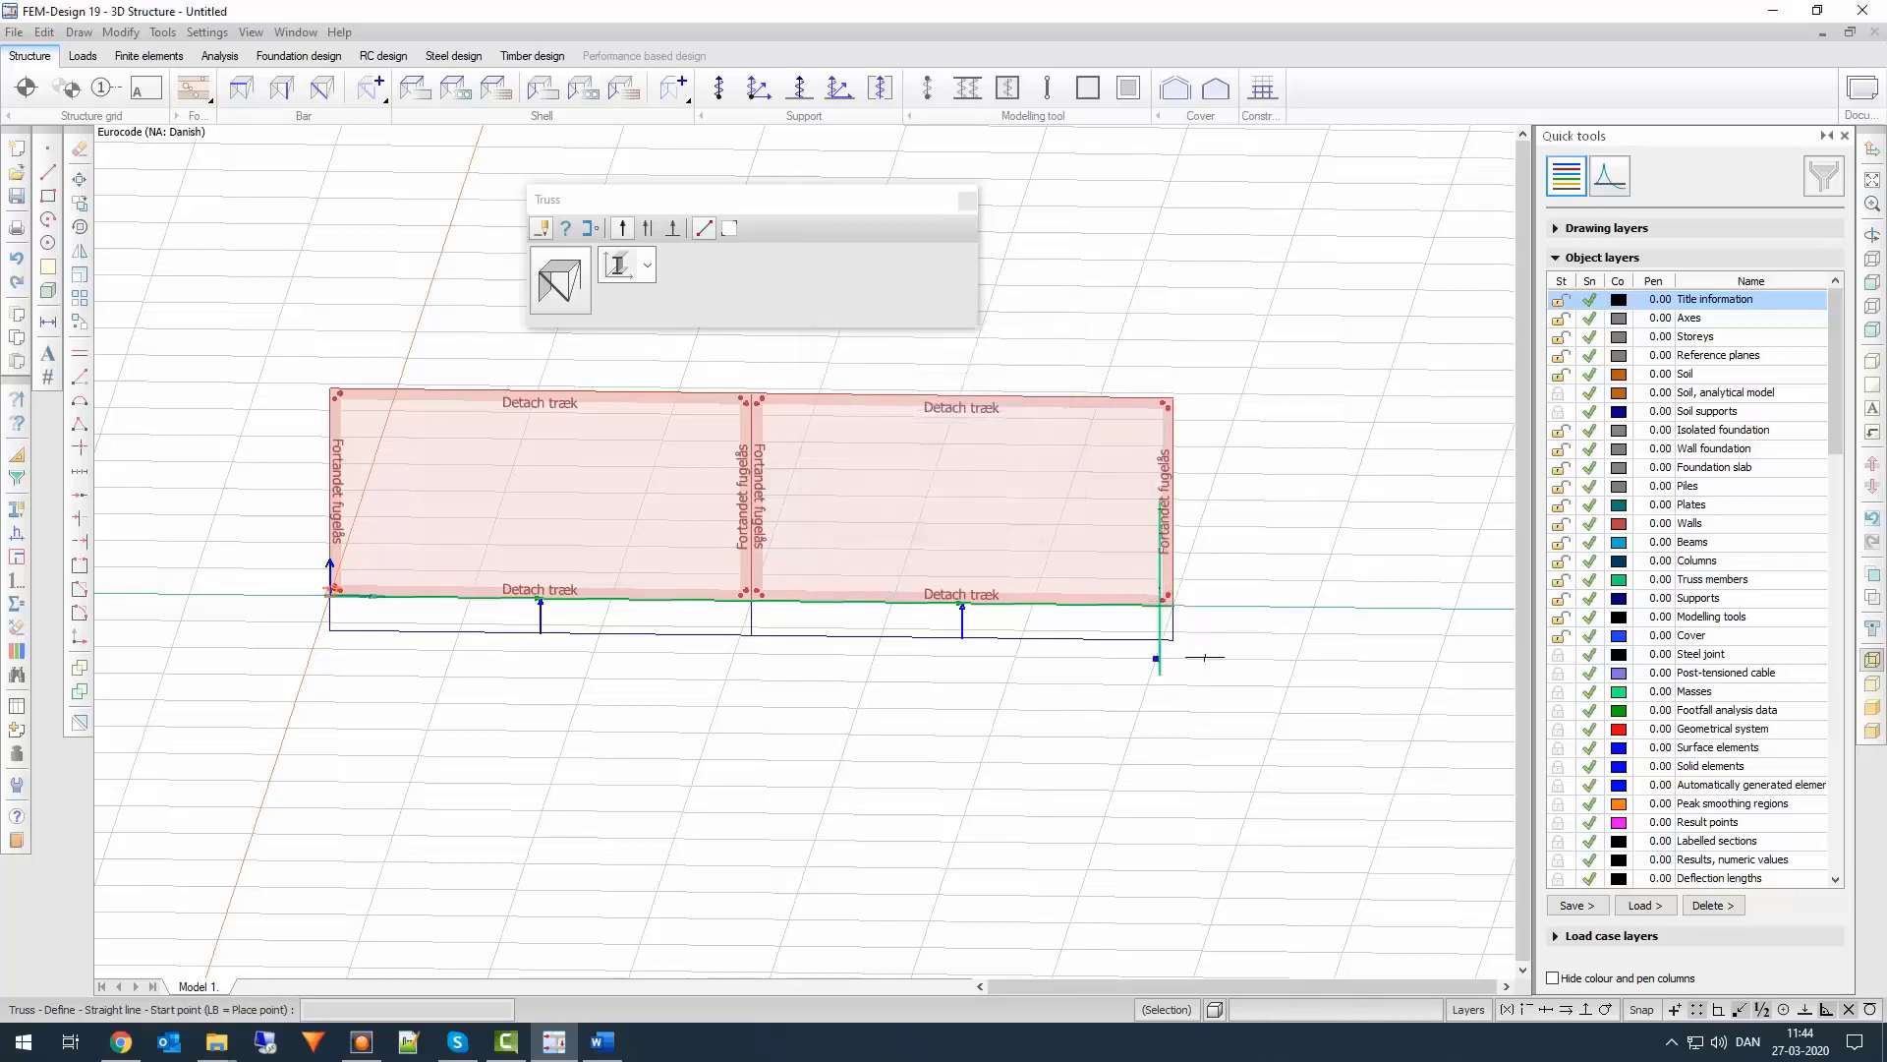
{"action": "left_click", "coordinate": [718, 89]}
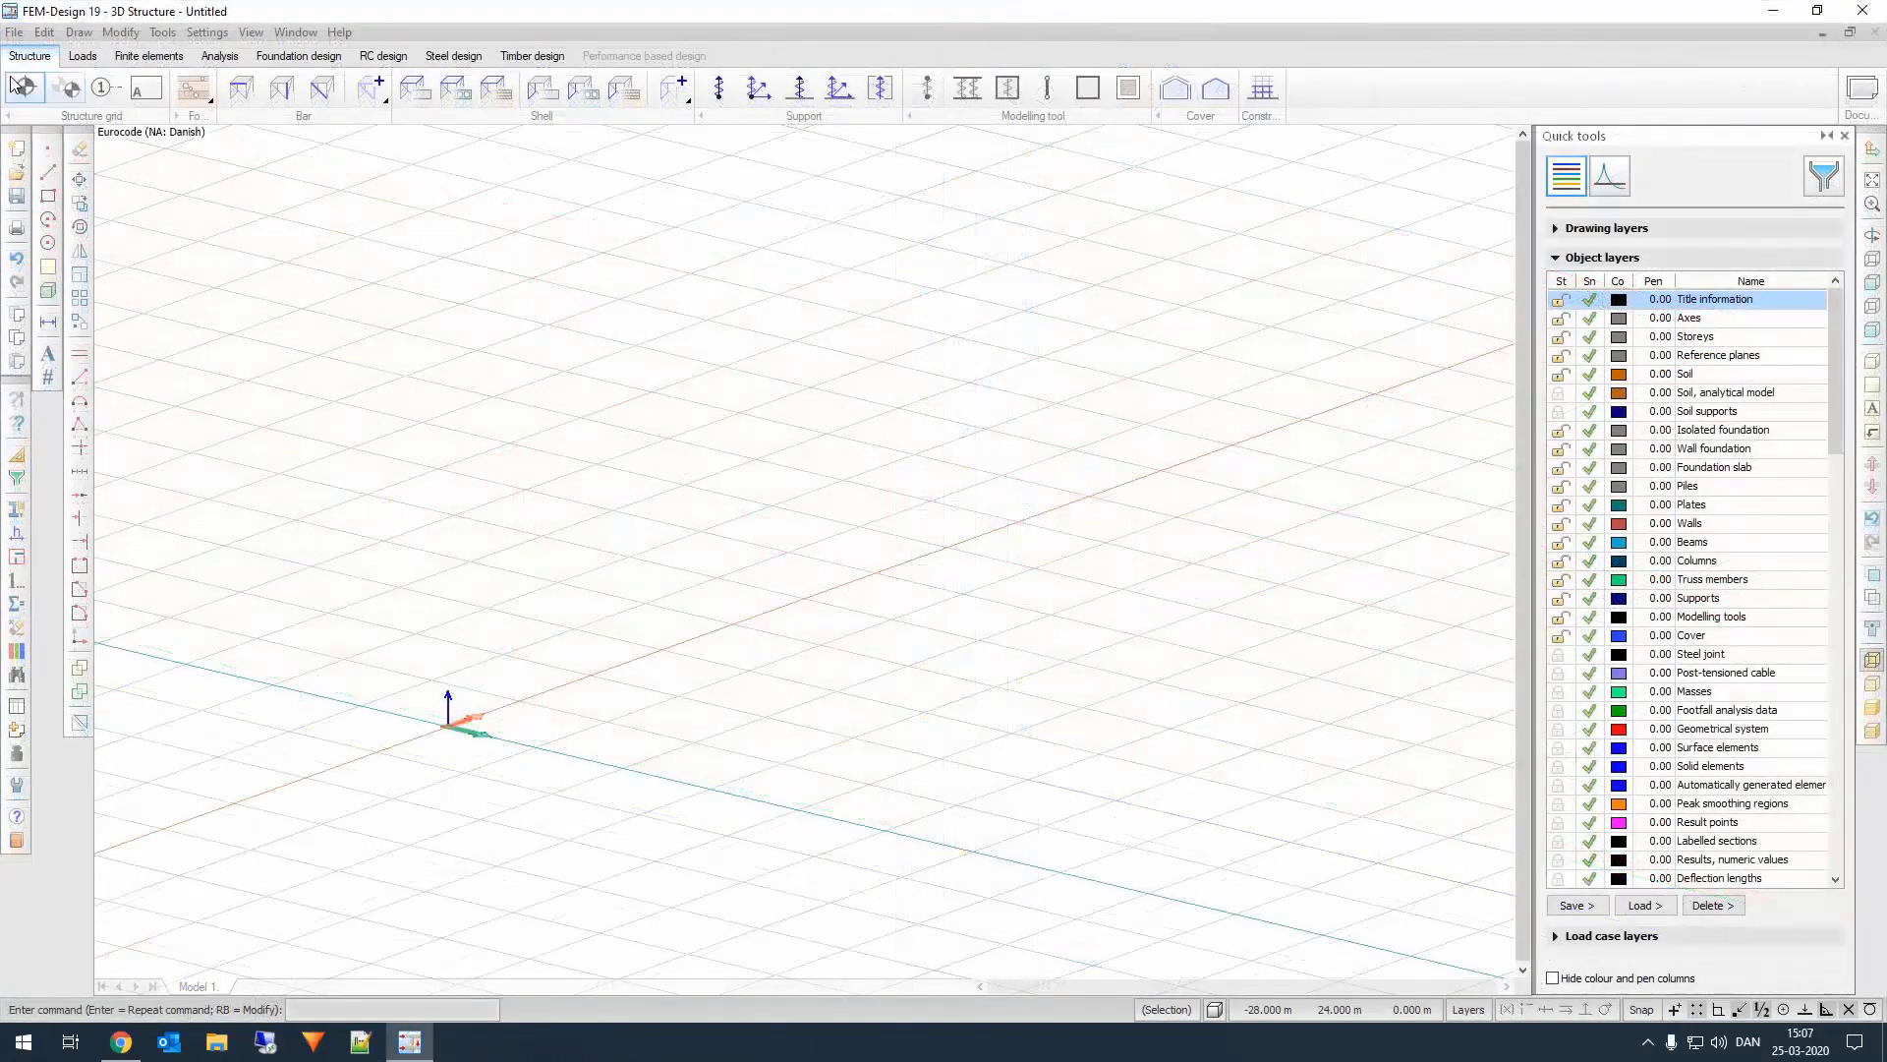
Step: Create storeys at levels 3, 6 and 9 with a 5 x 10 m horizontal size
{"action": "left_click", "coordinate": [24, 88]}
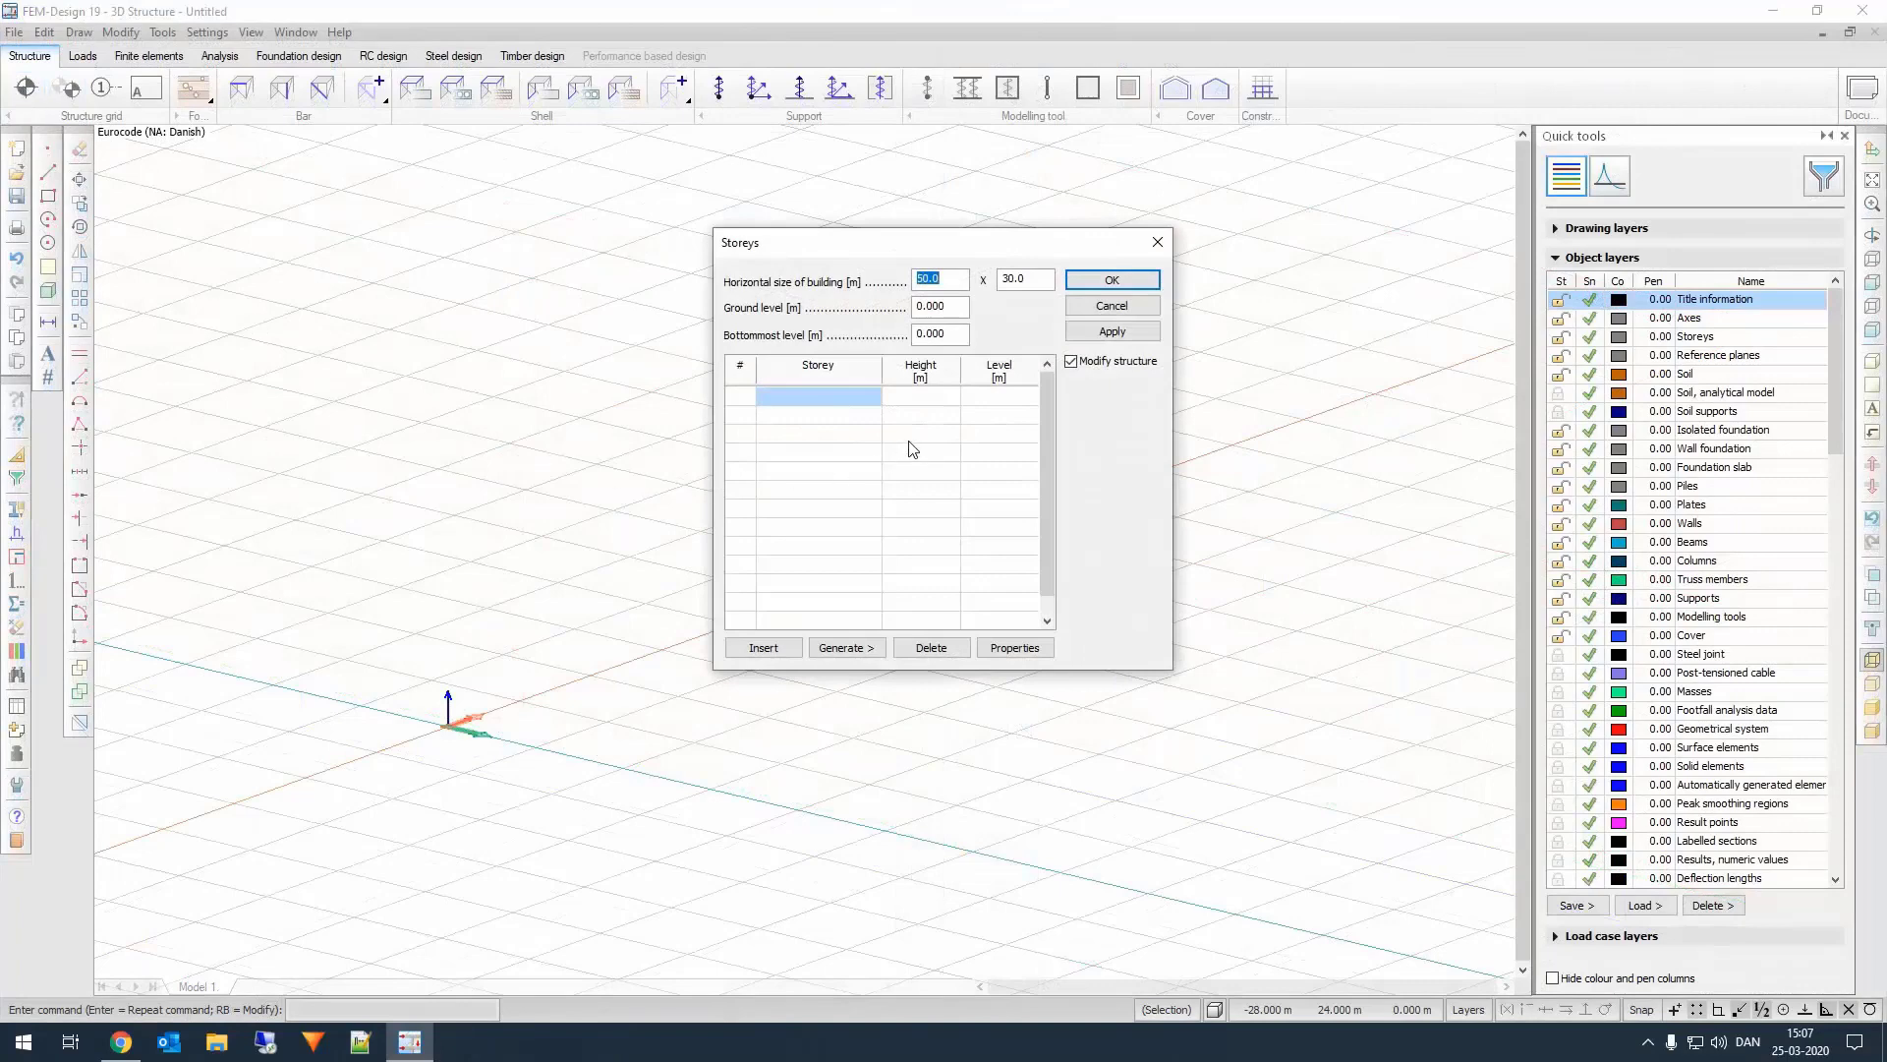
{"action": "type", "text": "5"}
{"action": "key", "text": "Tab"}
{"action": "left_click", "coordinate": [763, 647]}
{"action": "left_click", "coordinate": [762, 648]}
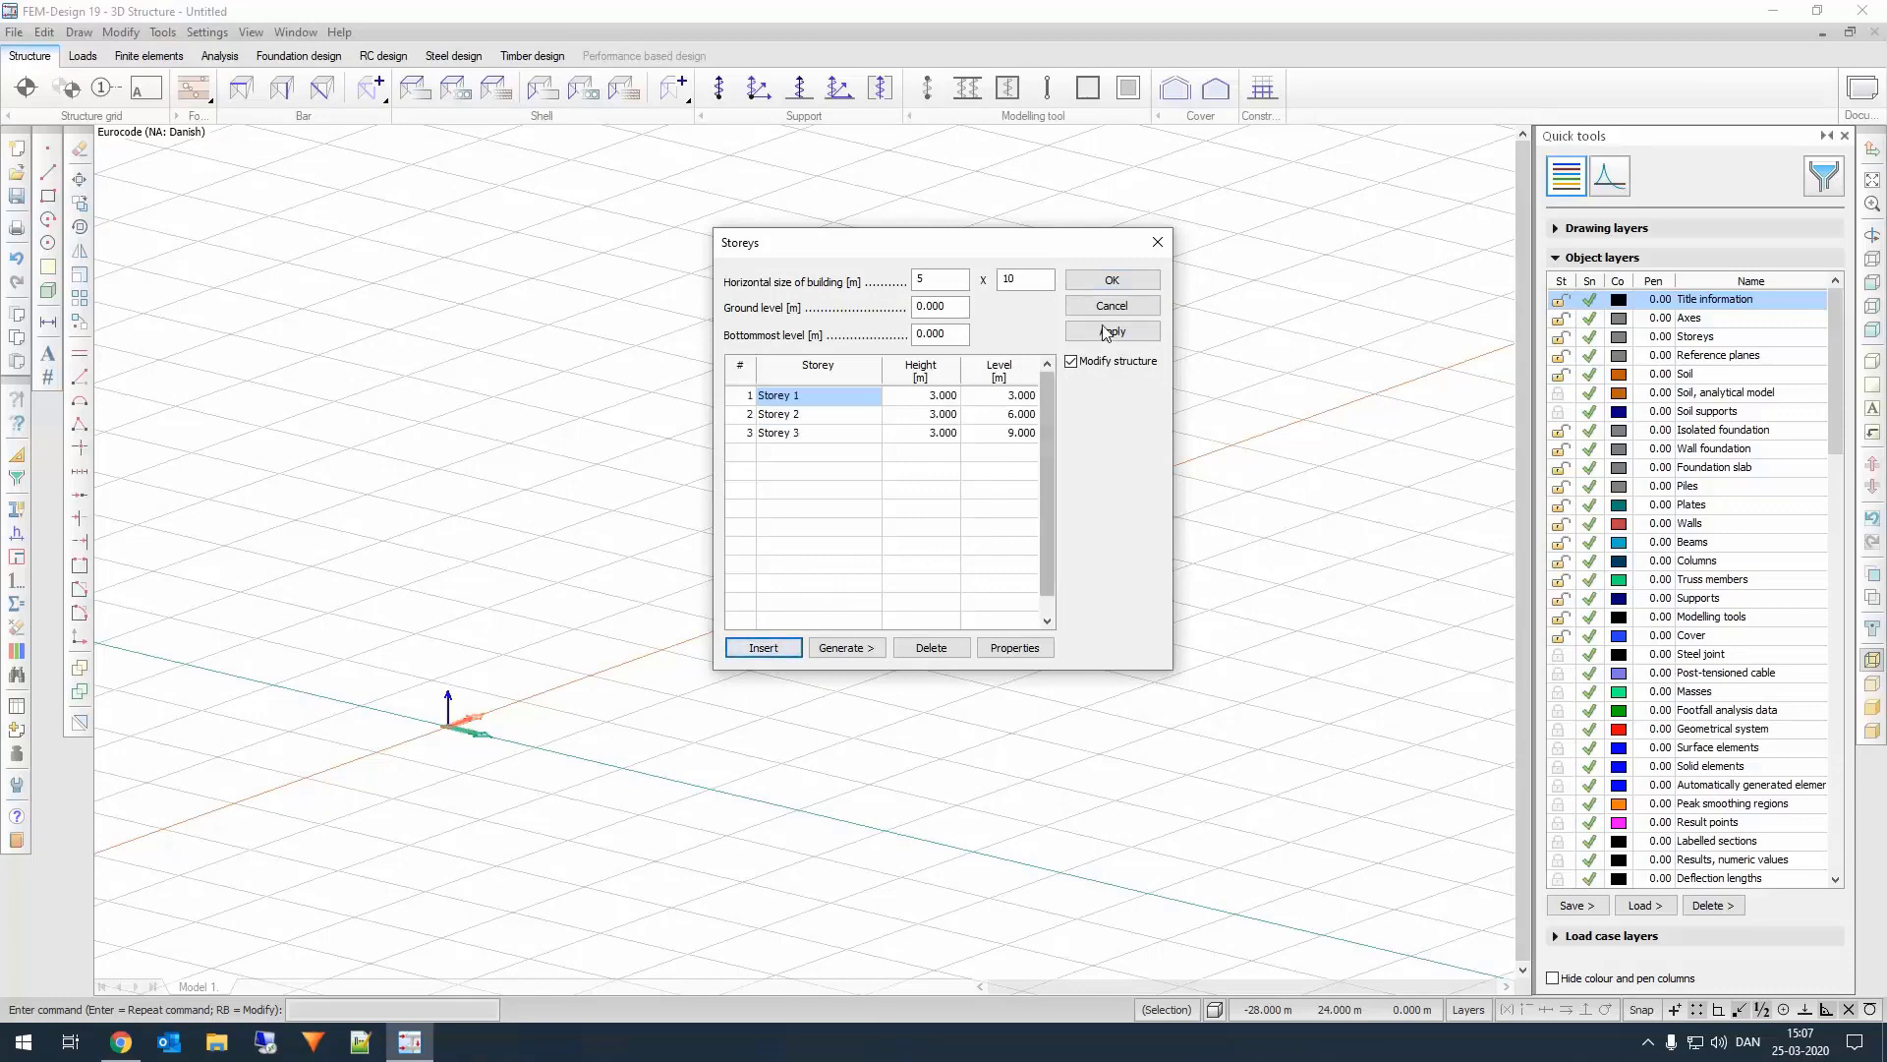
{"action": "left_click", "coordinate": [1116, 287]}
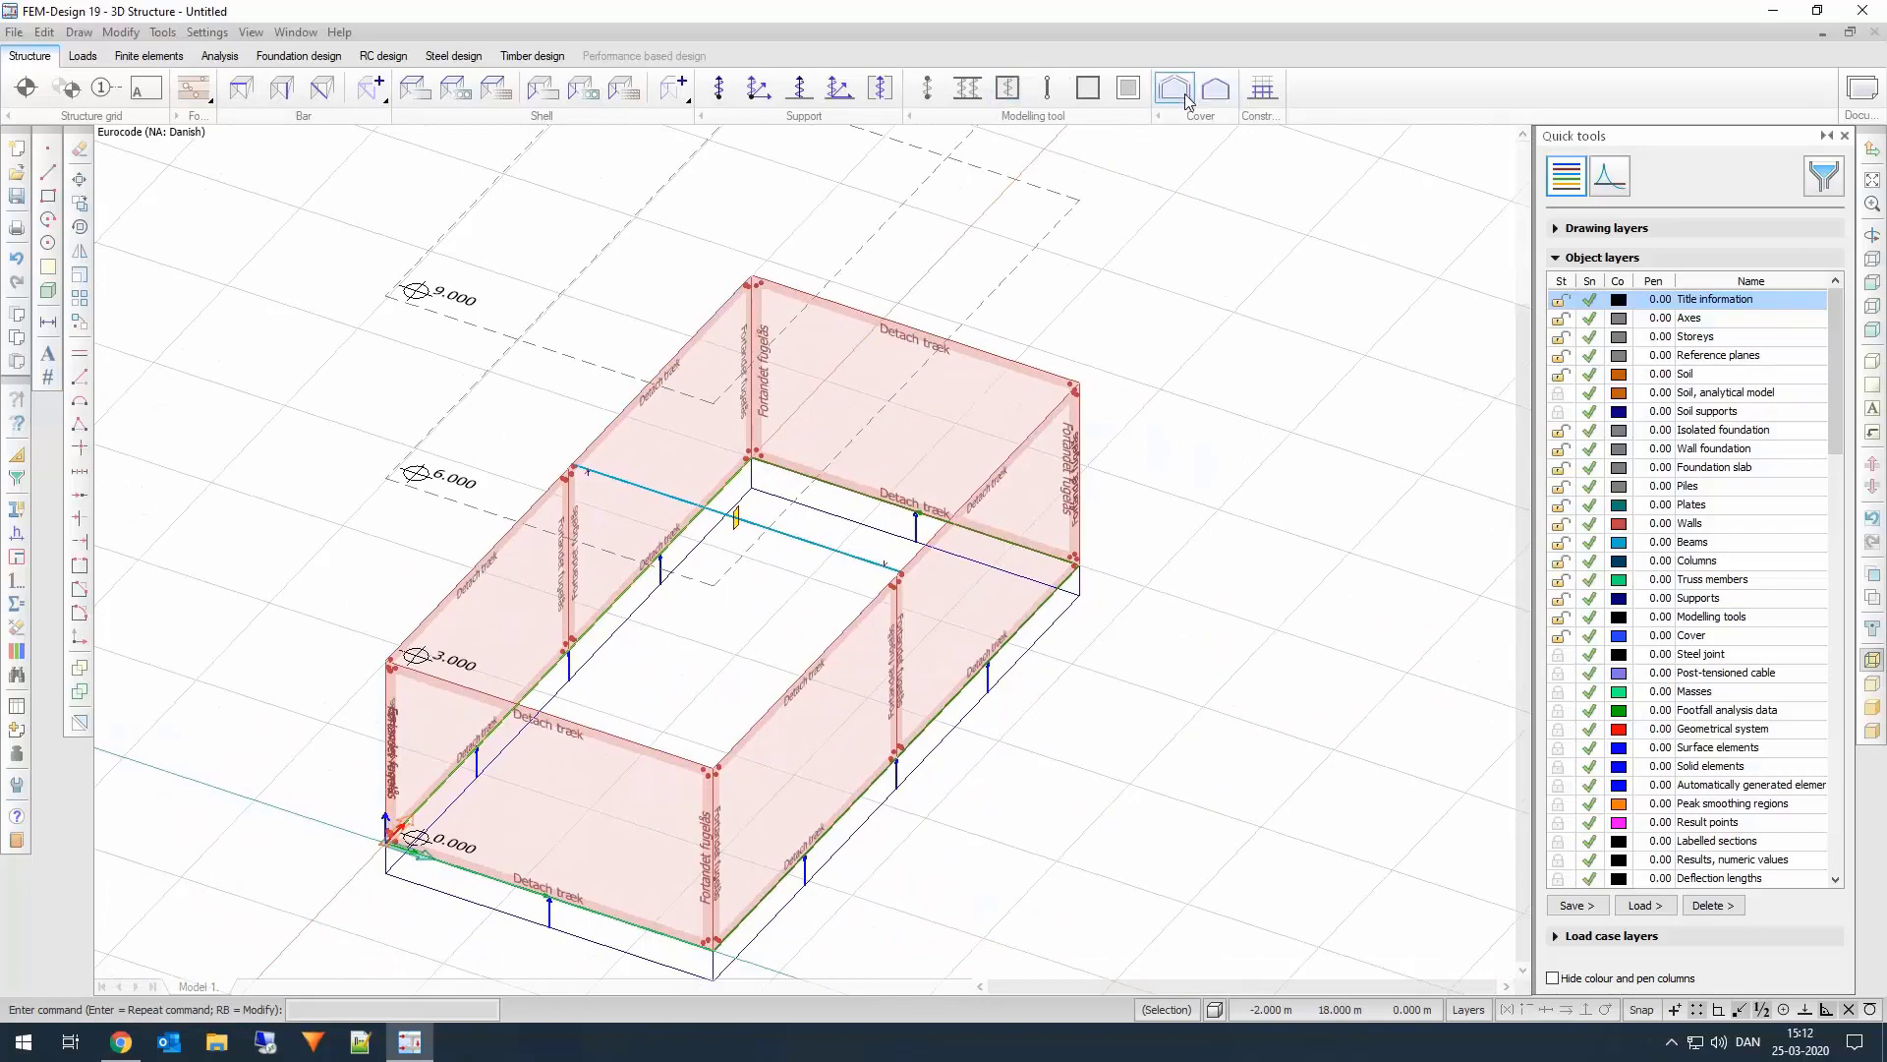
Step: Cover the ground-storey wall ring with a slab cover bearing load in one direction
{"action": "left_click", "coordinate": [1176, 88]}
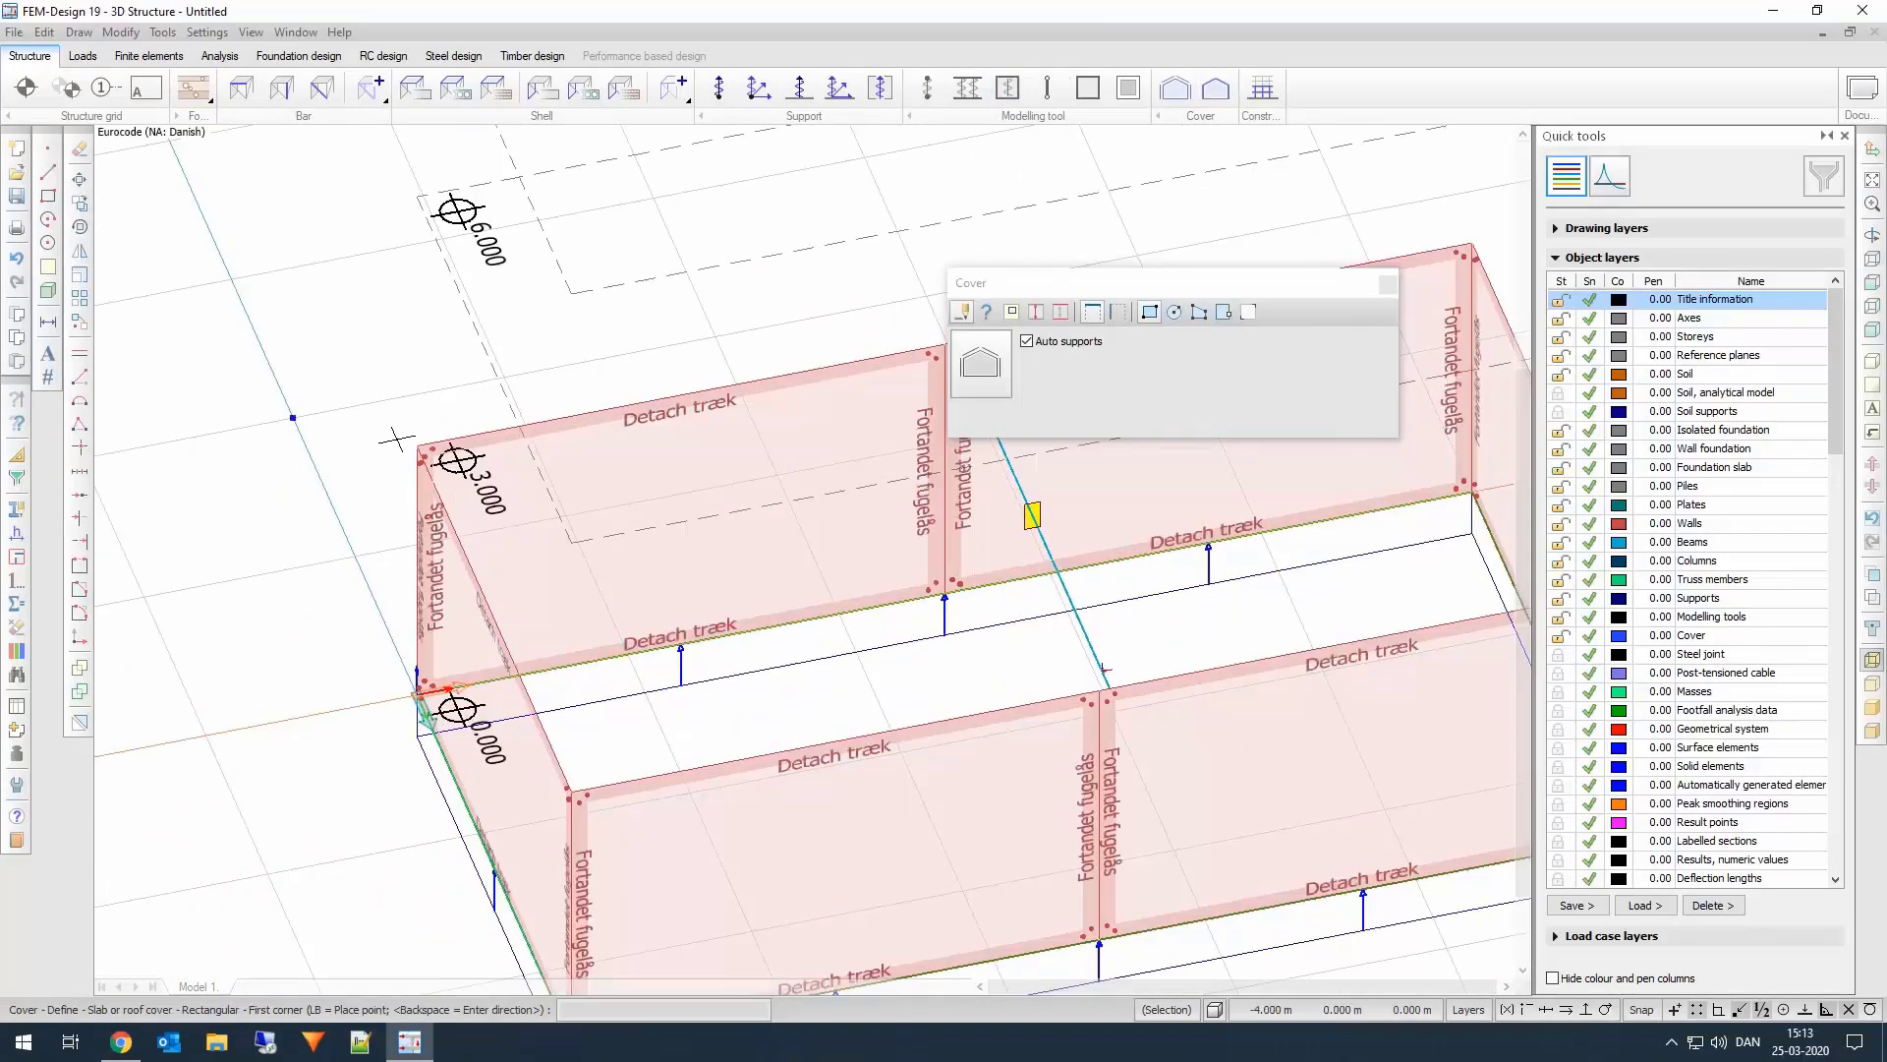
{"action": "middle_click_drag", "start_coordinate": [734, 516], "coordinate": [761, 355], "text": "shift"}
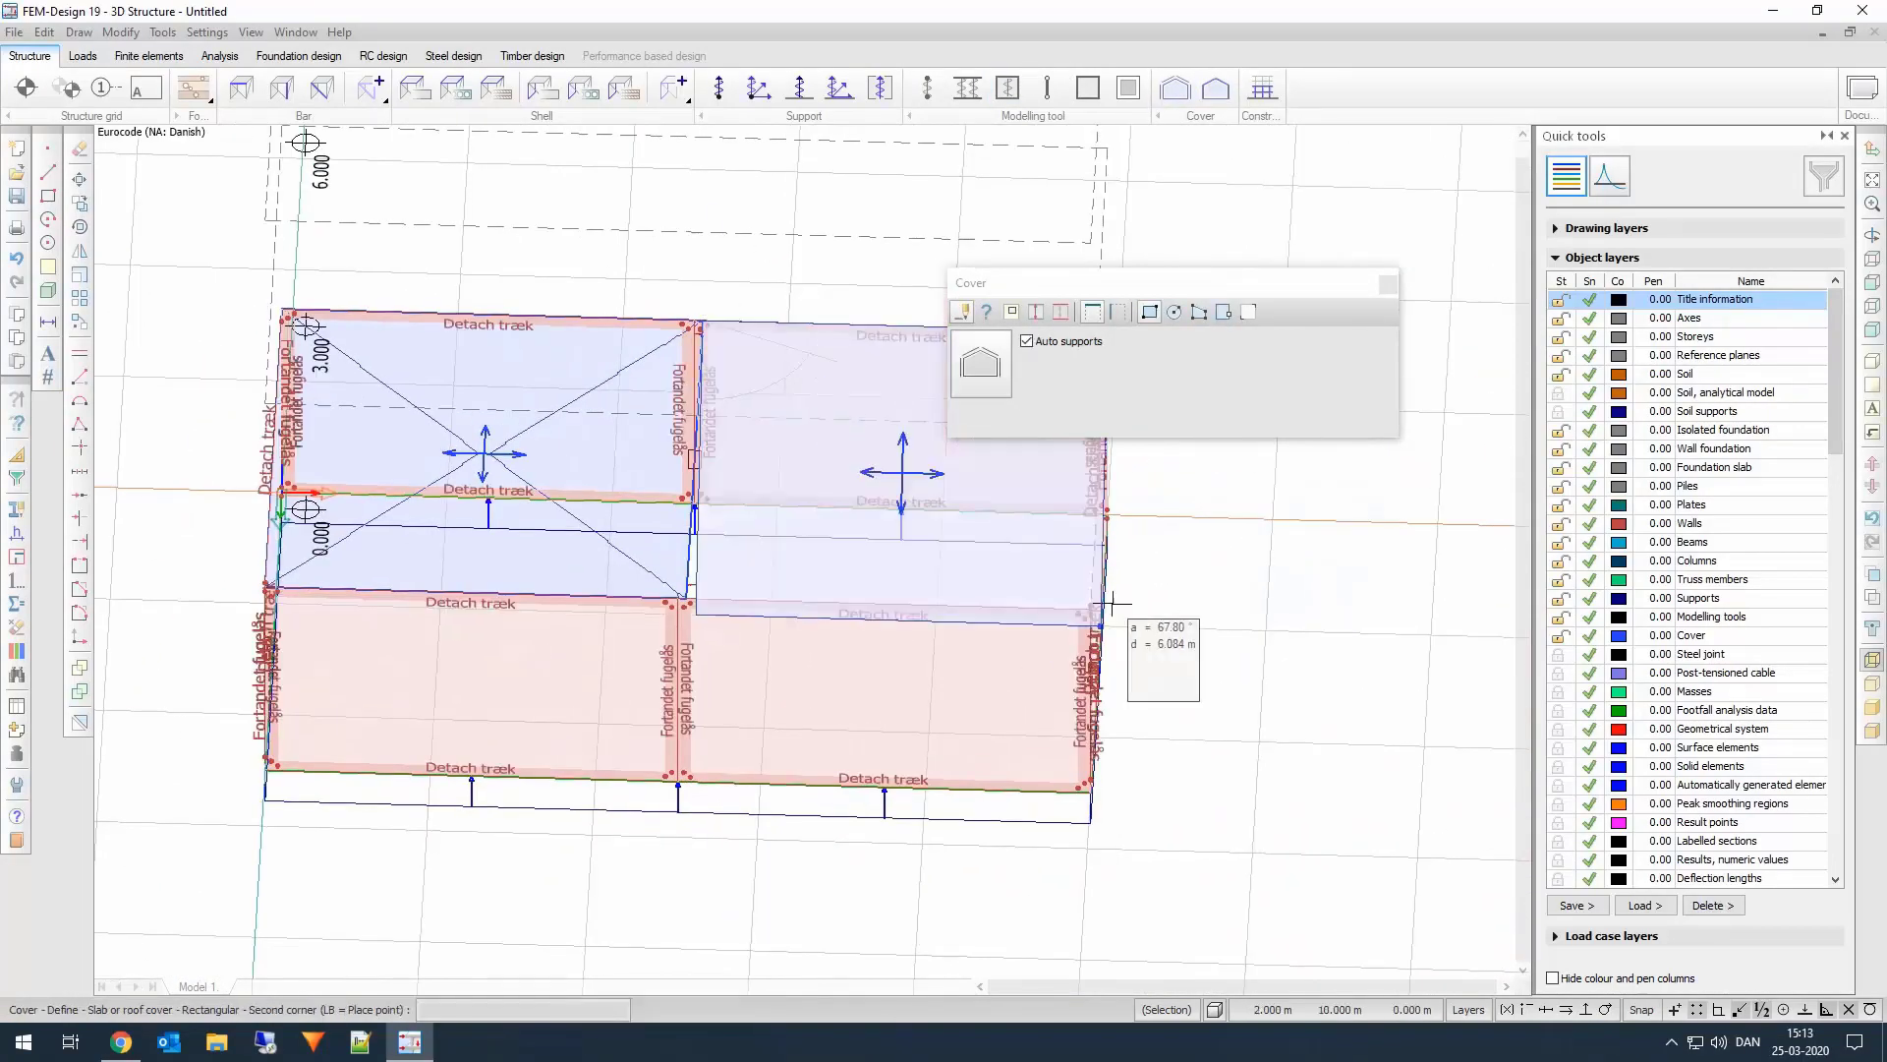
{"action": "middle_click_drag", "start_coordinate": [762, 354], "coordinate": [1246, 382], "text": "shift"}
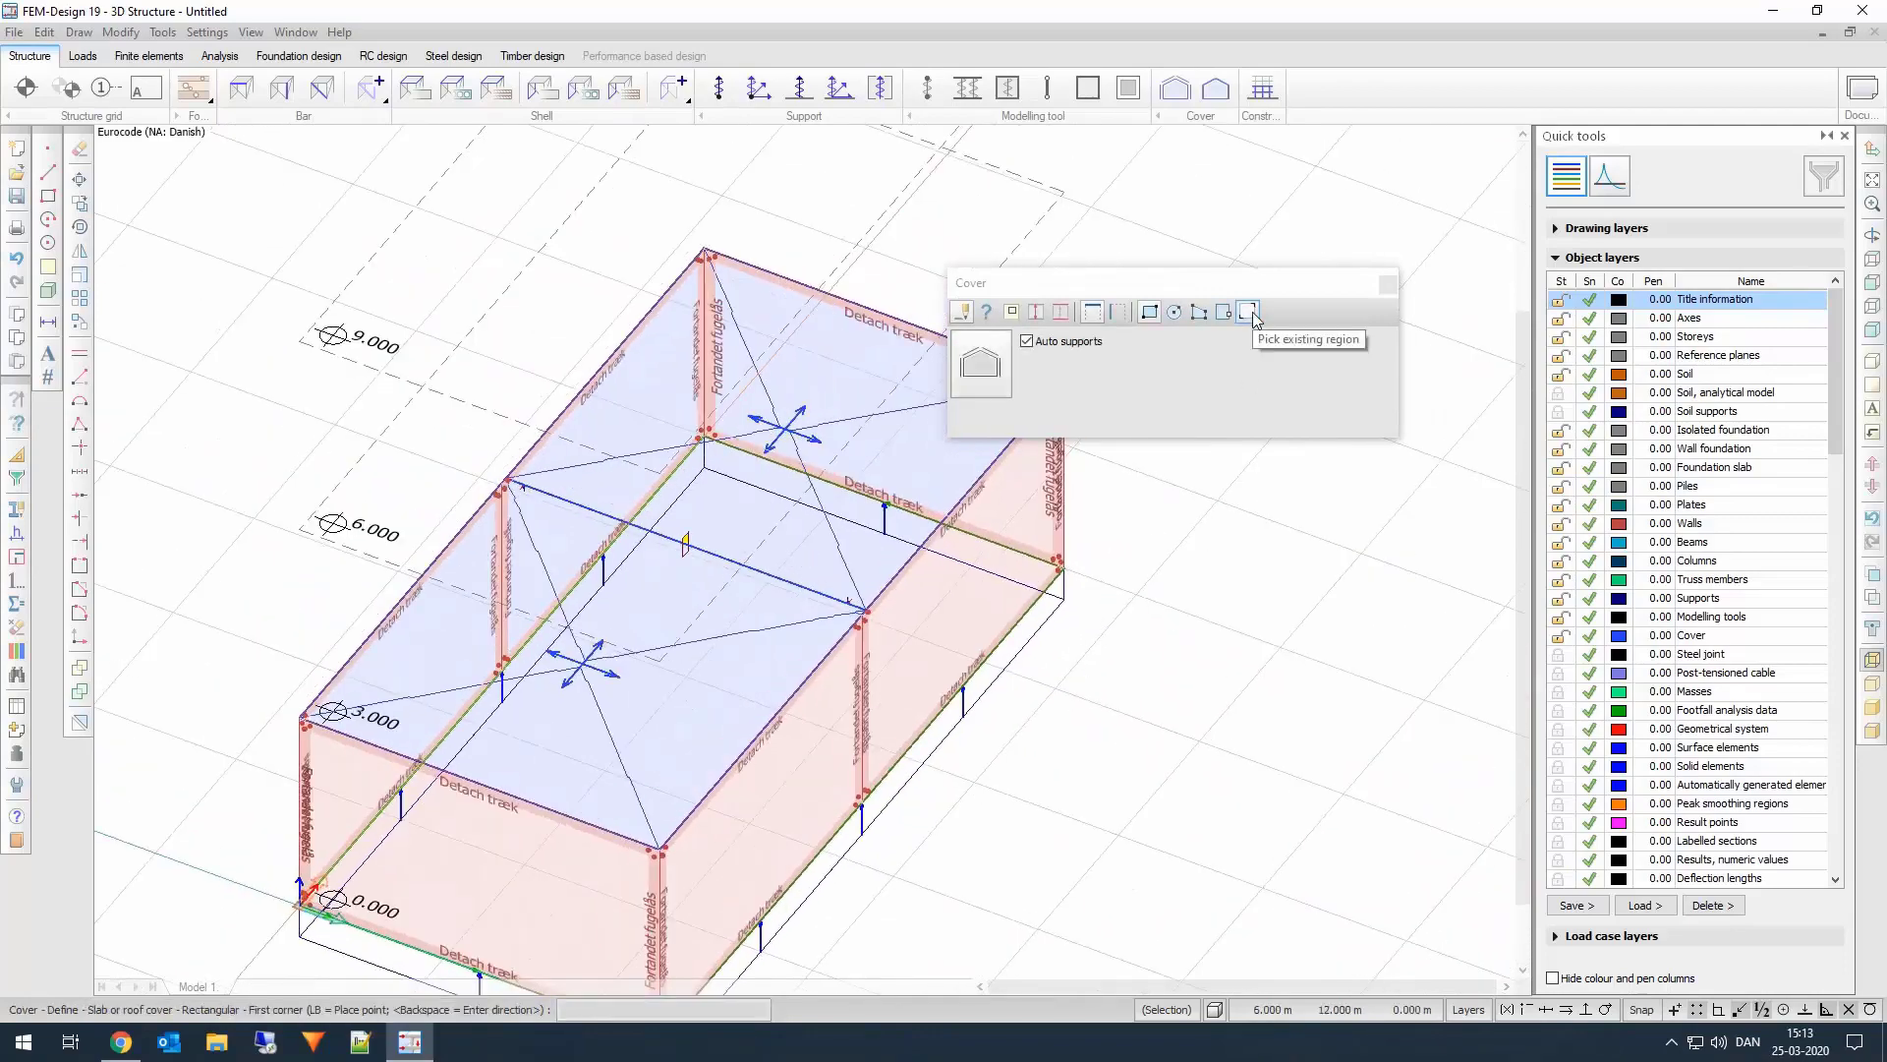
{"action": "left_click", "coordinate": [1035, 311]}
{"action": "left_click", "coordinate": [704, 830]}
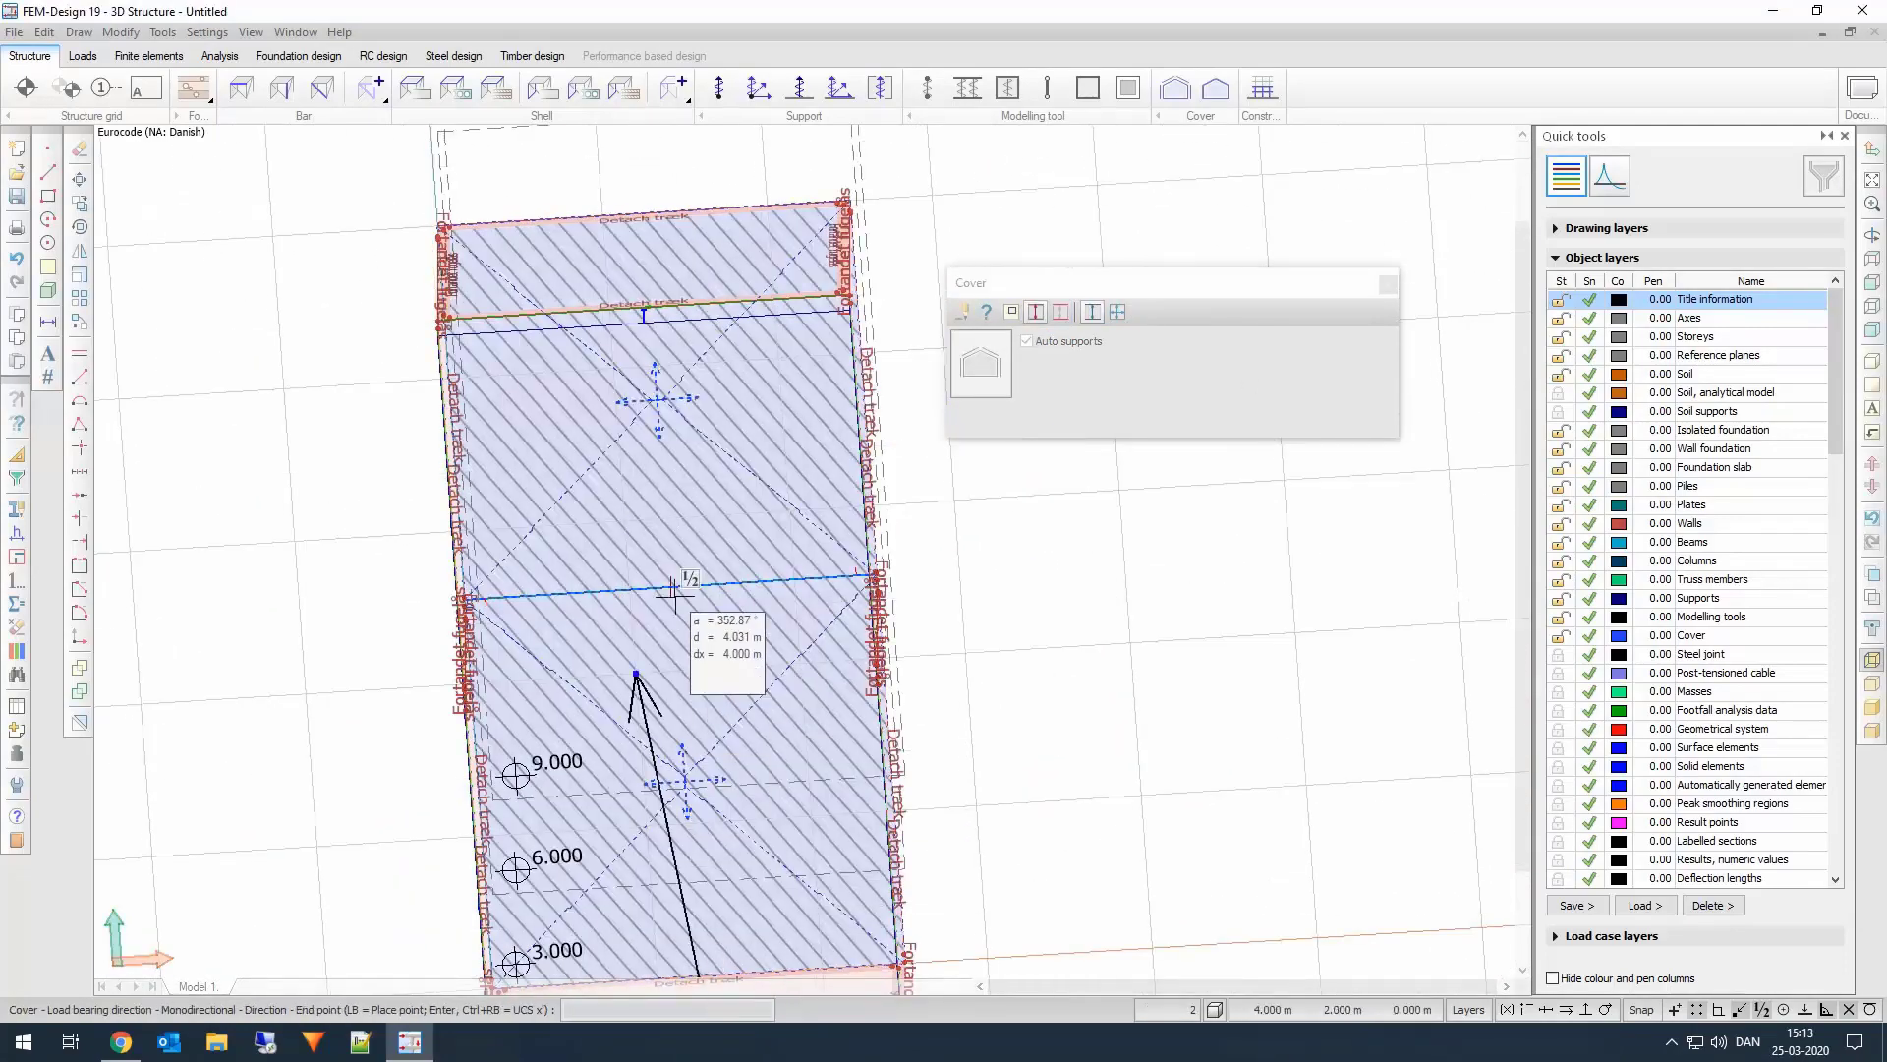
{"action": "left_click", "coordinate": [653, 532]}
{"action": "middle_click_drag", "start_coordinate": [654, 532], "coordinate": [1112, 580], "text": "shift"}
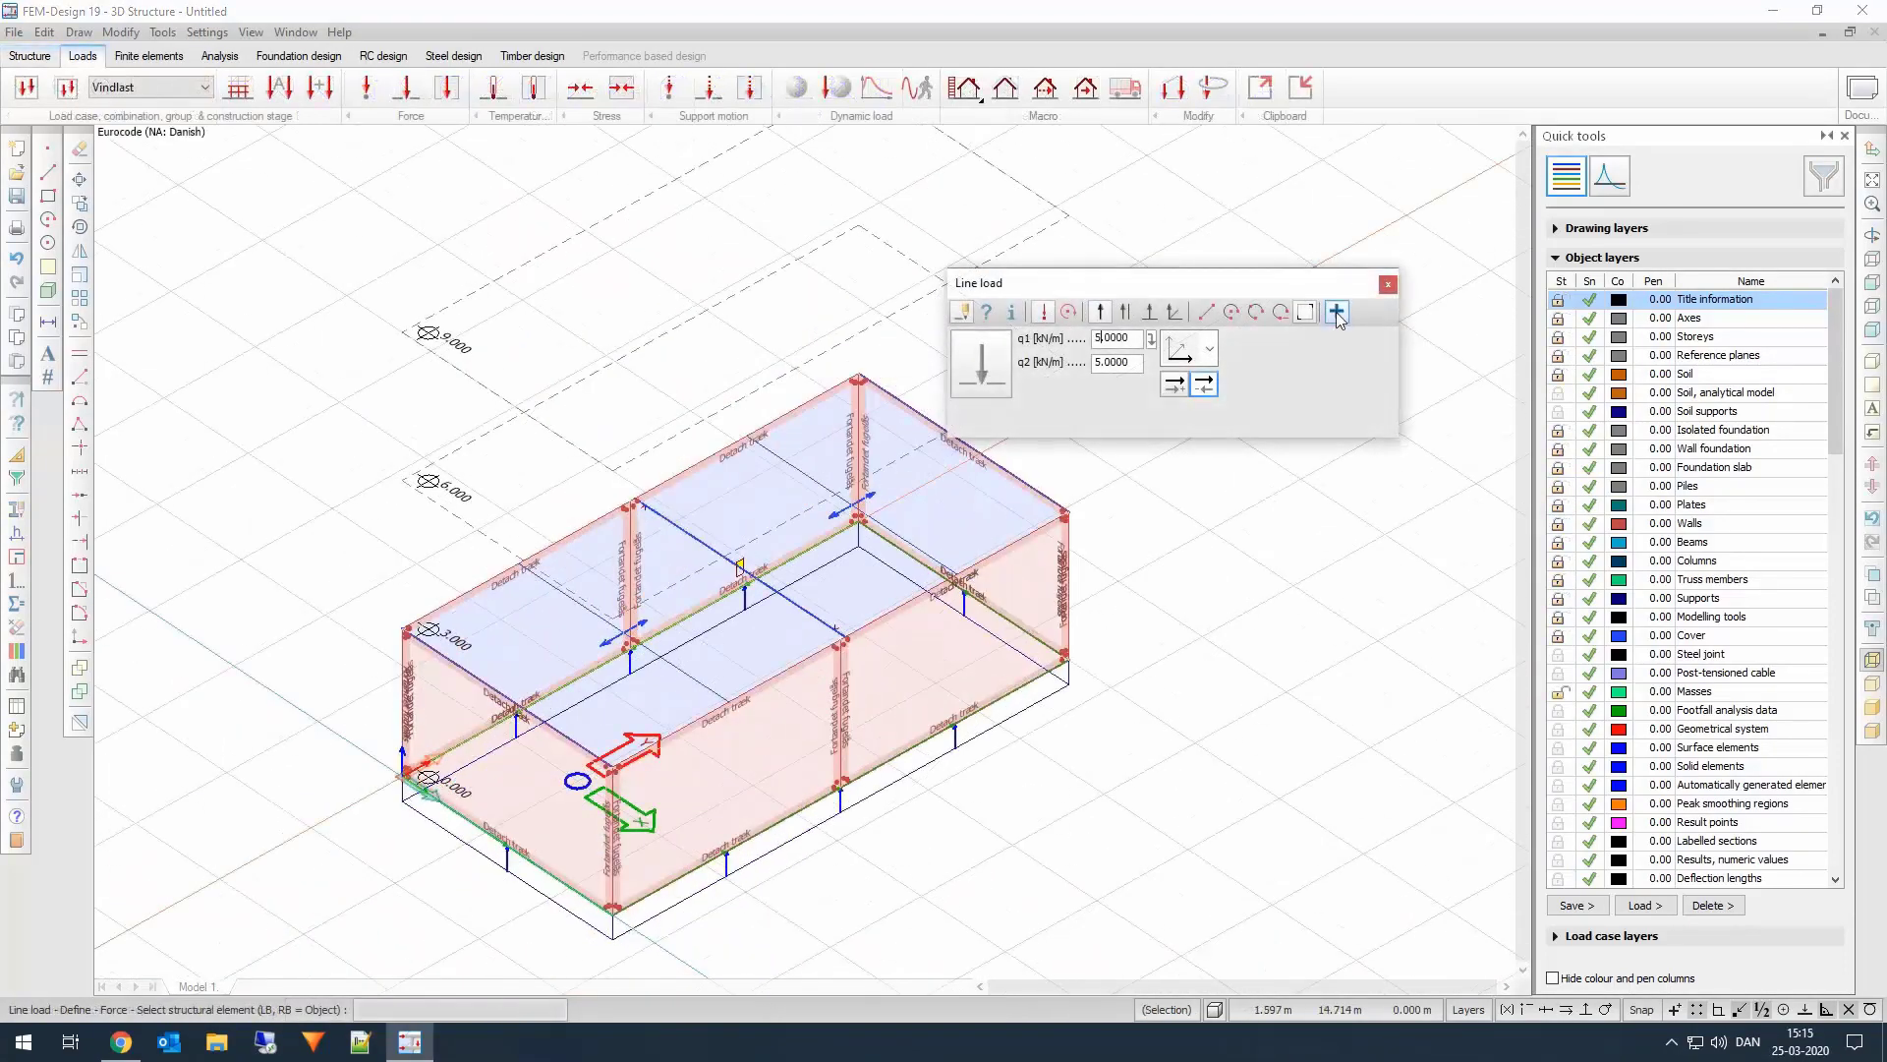
Step: Set the Vindlast line load intensities q1 and q2 to 5 kN/m
{"action": "middle_click_drag", "start_coordinate": [884, 590], "coordinate": [1032, 619], "text": "shift"}
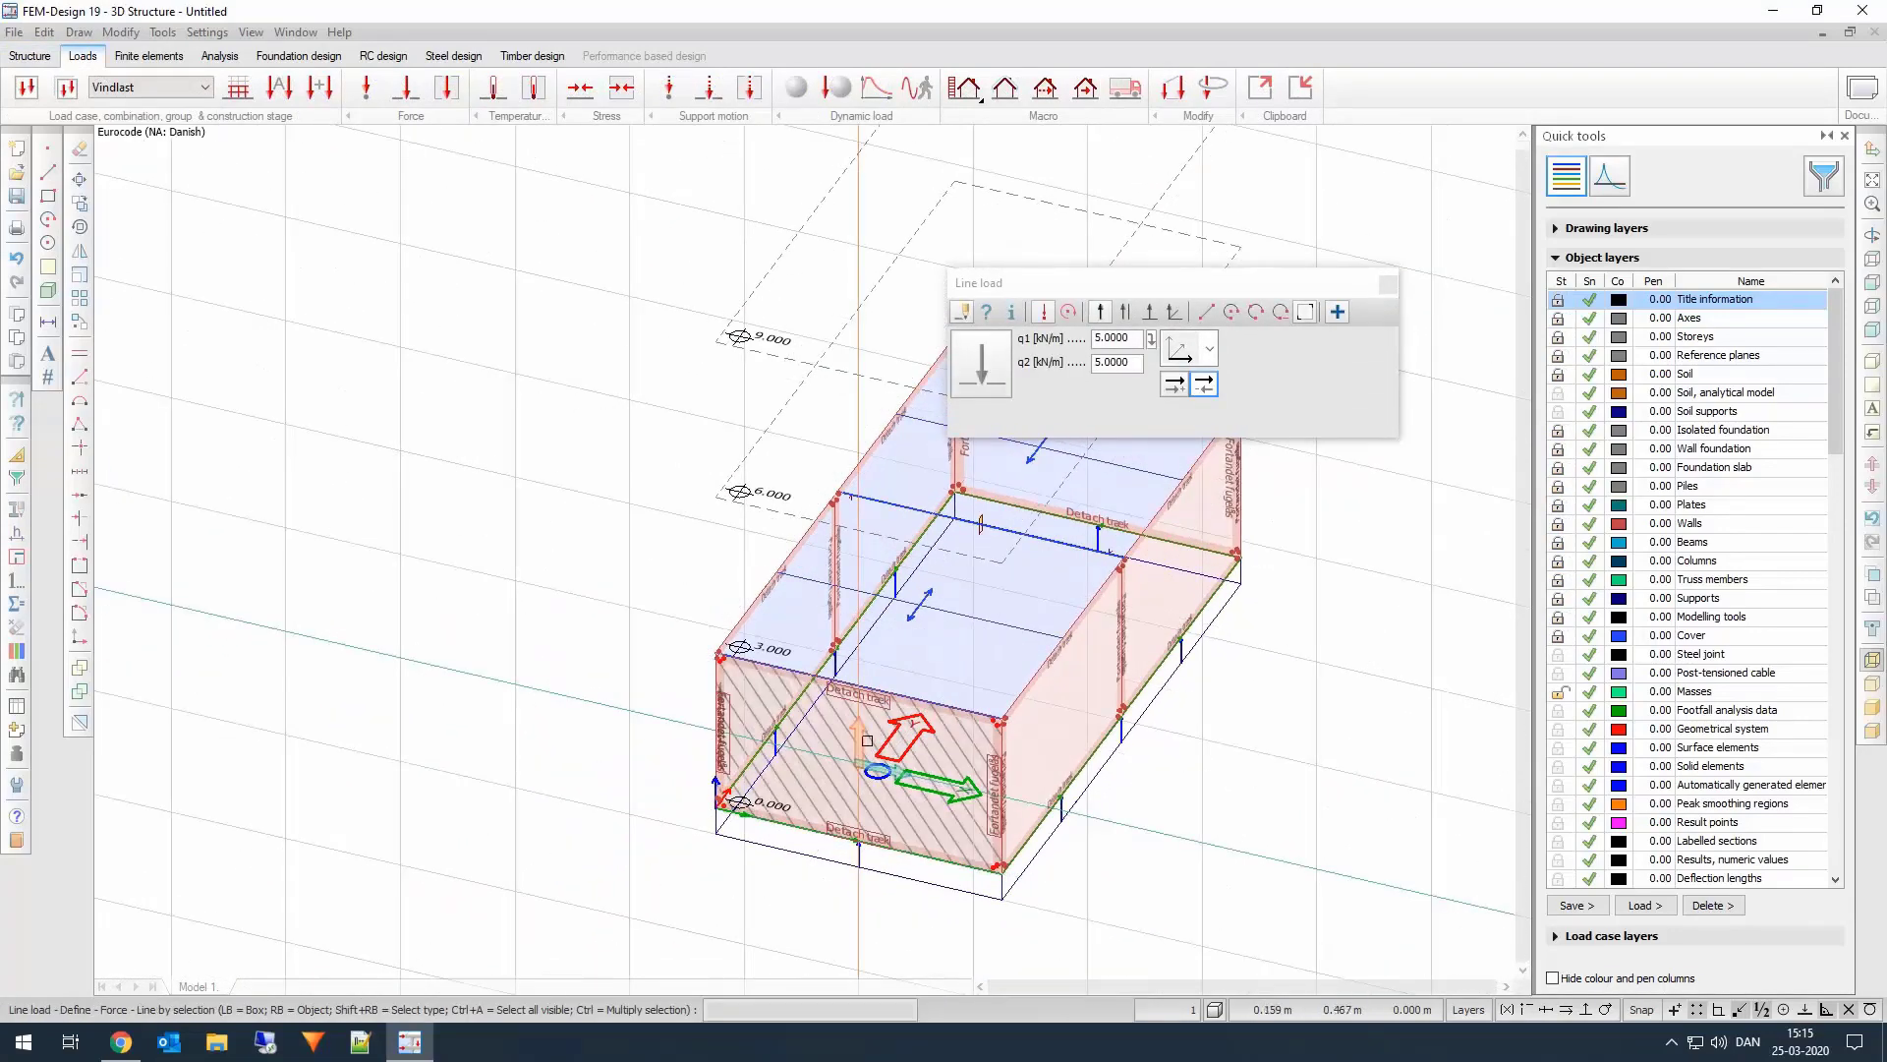
{"action": "scroll", "coordinate": [867, 740], "scroll_direction": "up", "scroll_amount": 2}
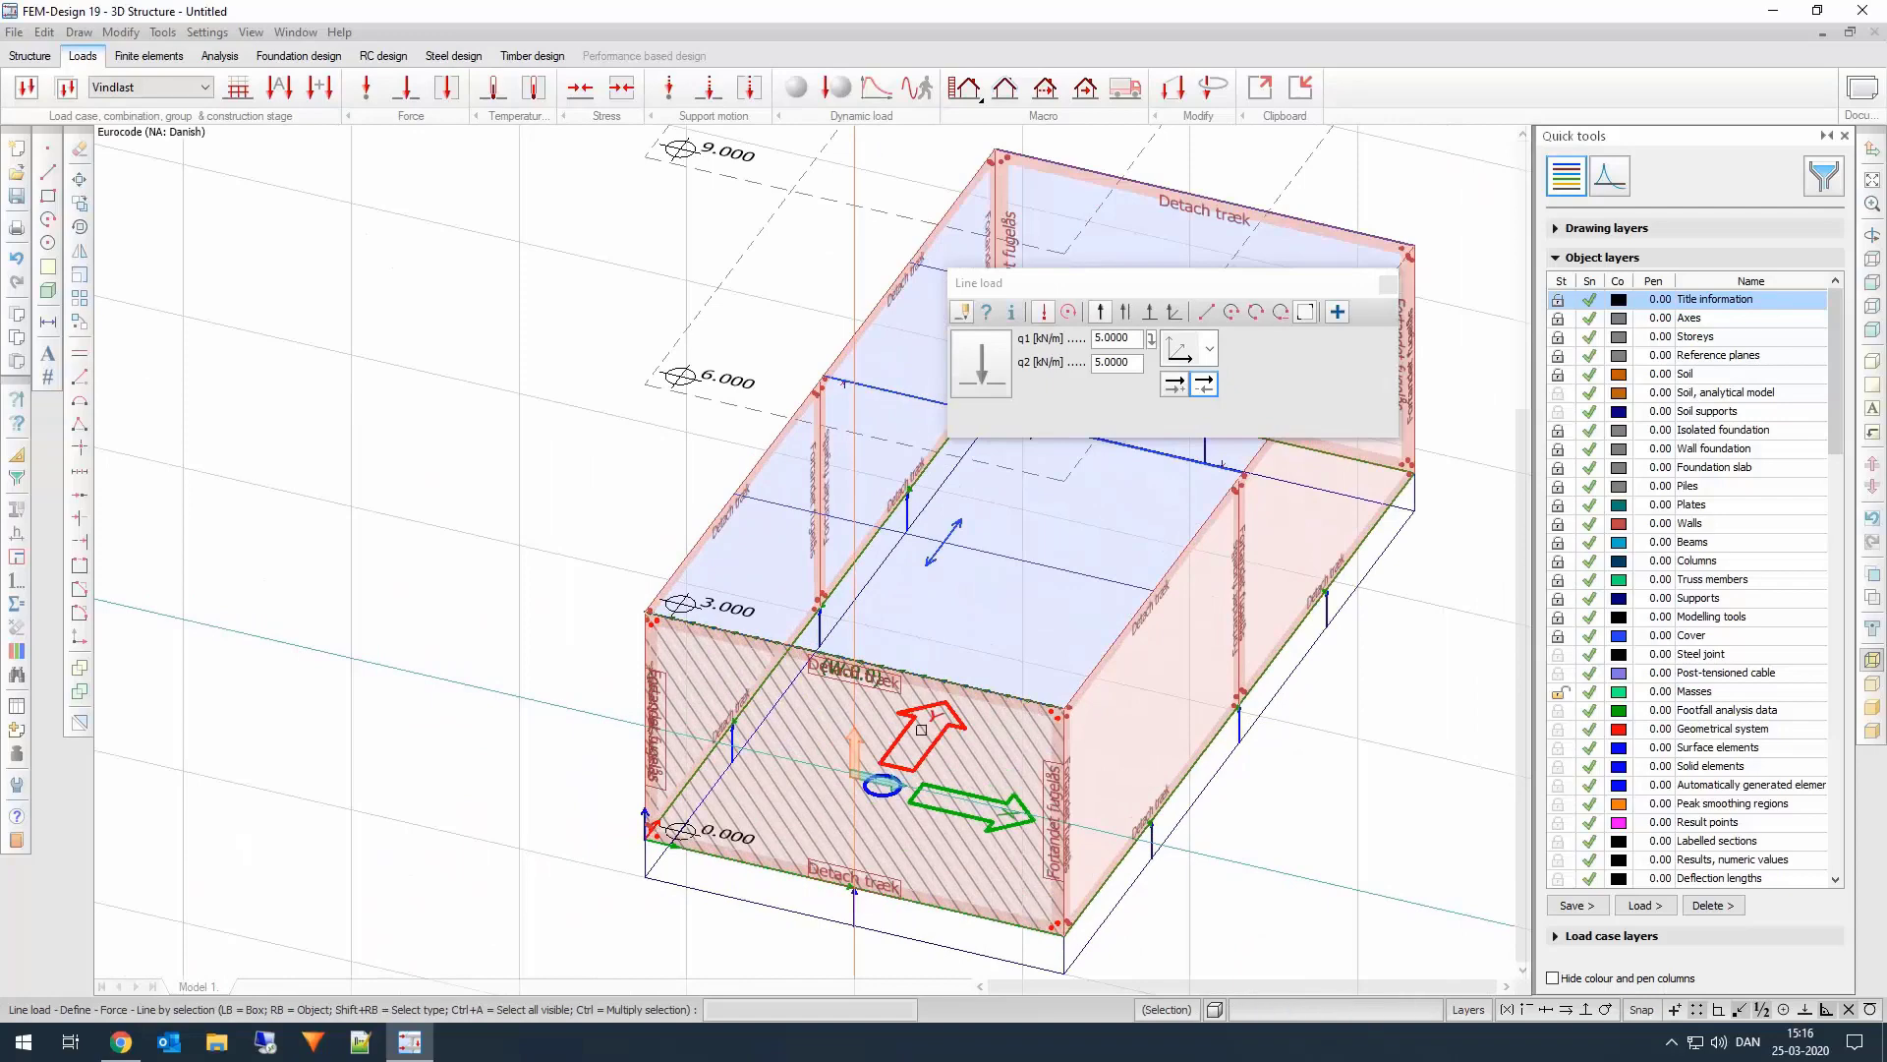
{"action": "scroll", "coordinate": [1004, 697], "scroll_direction": "up", "scroll_amount": 1}
{"action": "scroll", "coordinate": [1005, 698], "scroll_direction": "up", "scroll_amount": 2}
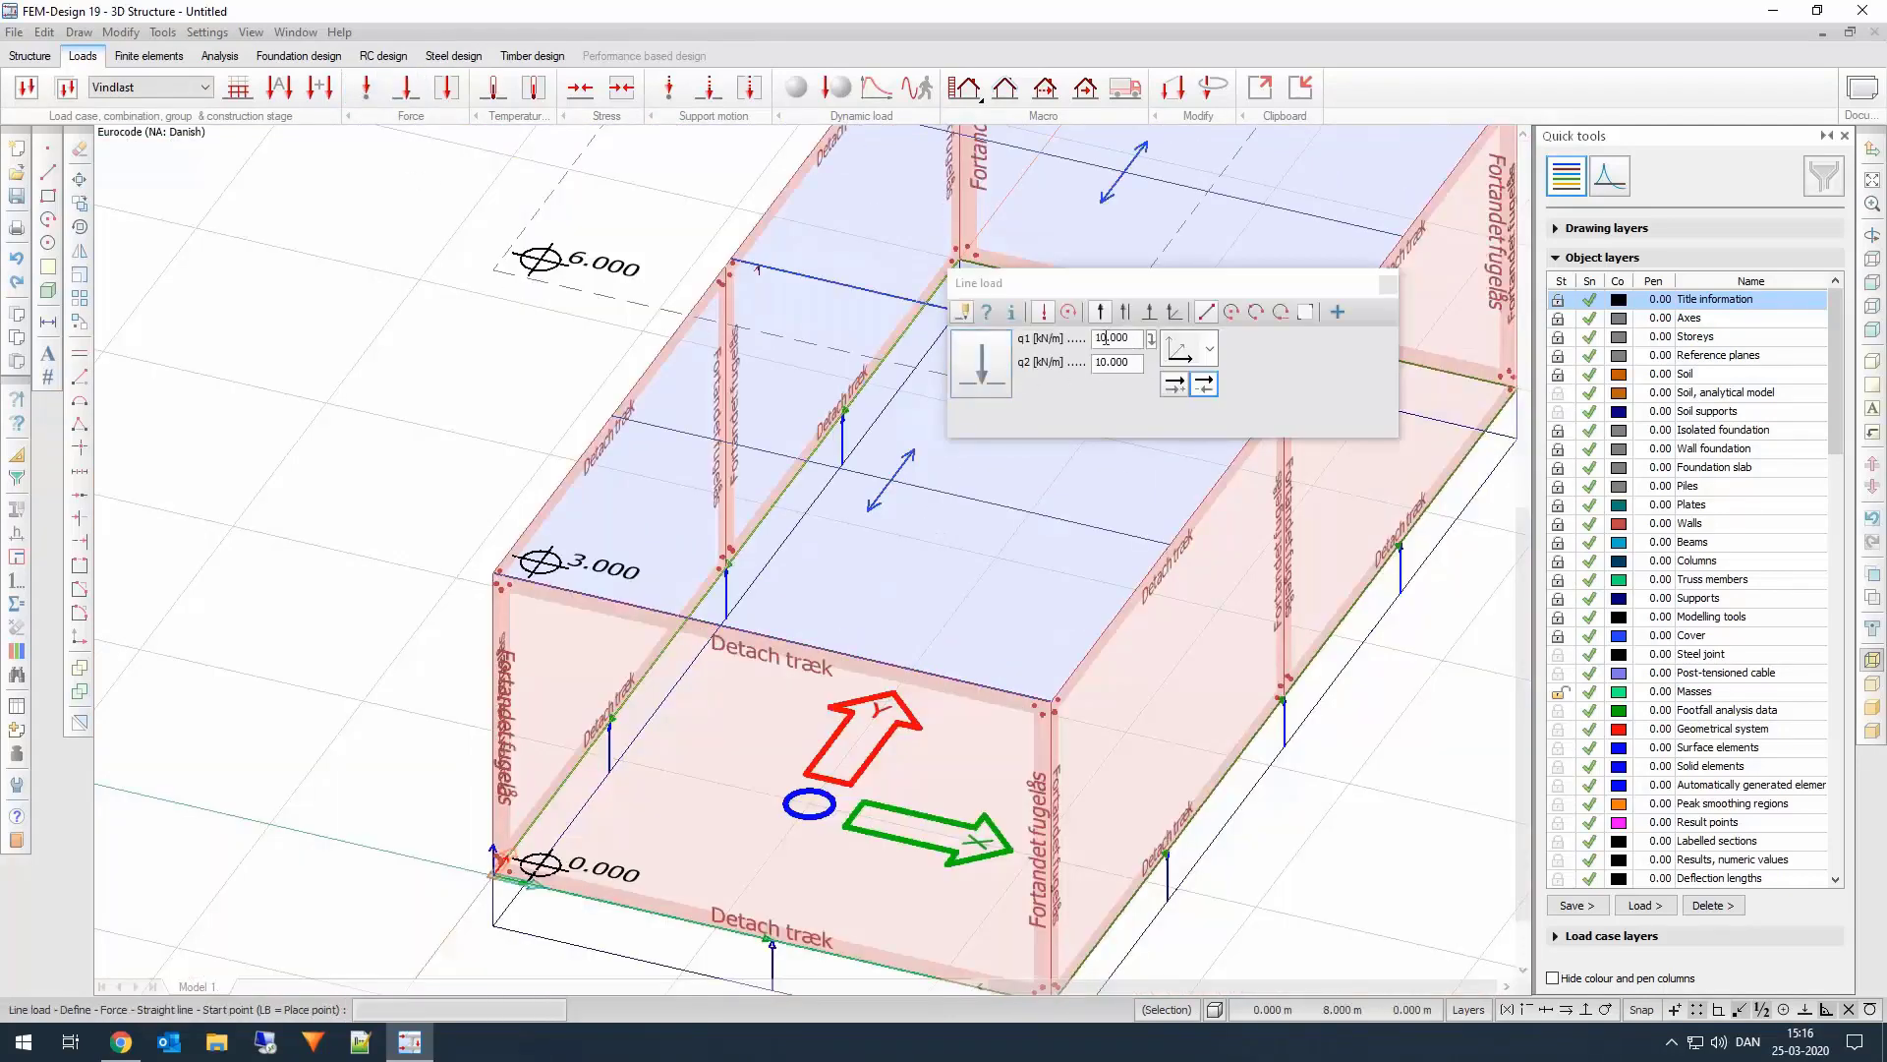
{"action": "double_click", "coordinate": [1100, 337]}
{"action": "type", "text": "5.000"}
{"action": "left_click", "coordinate": [1304, 311]}
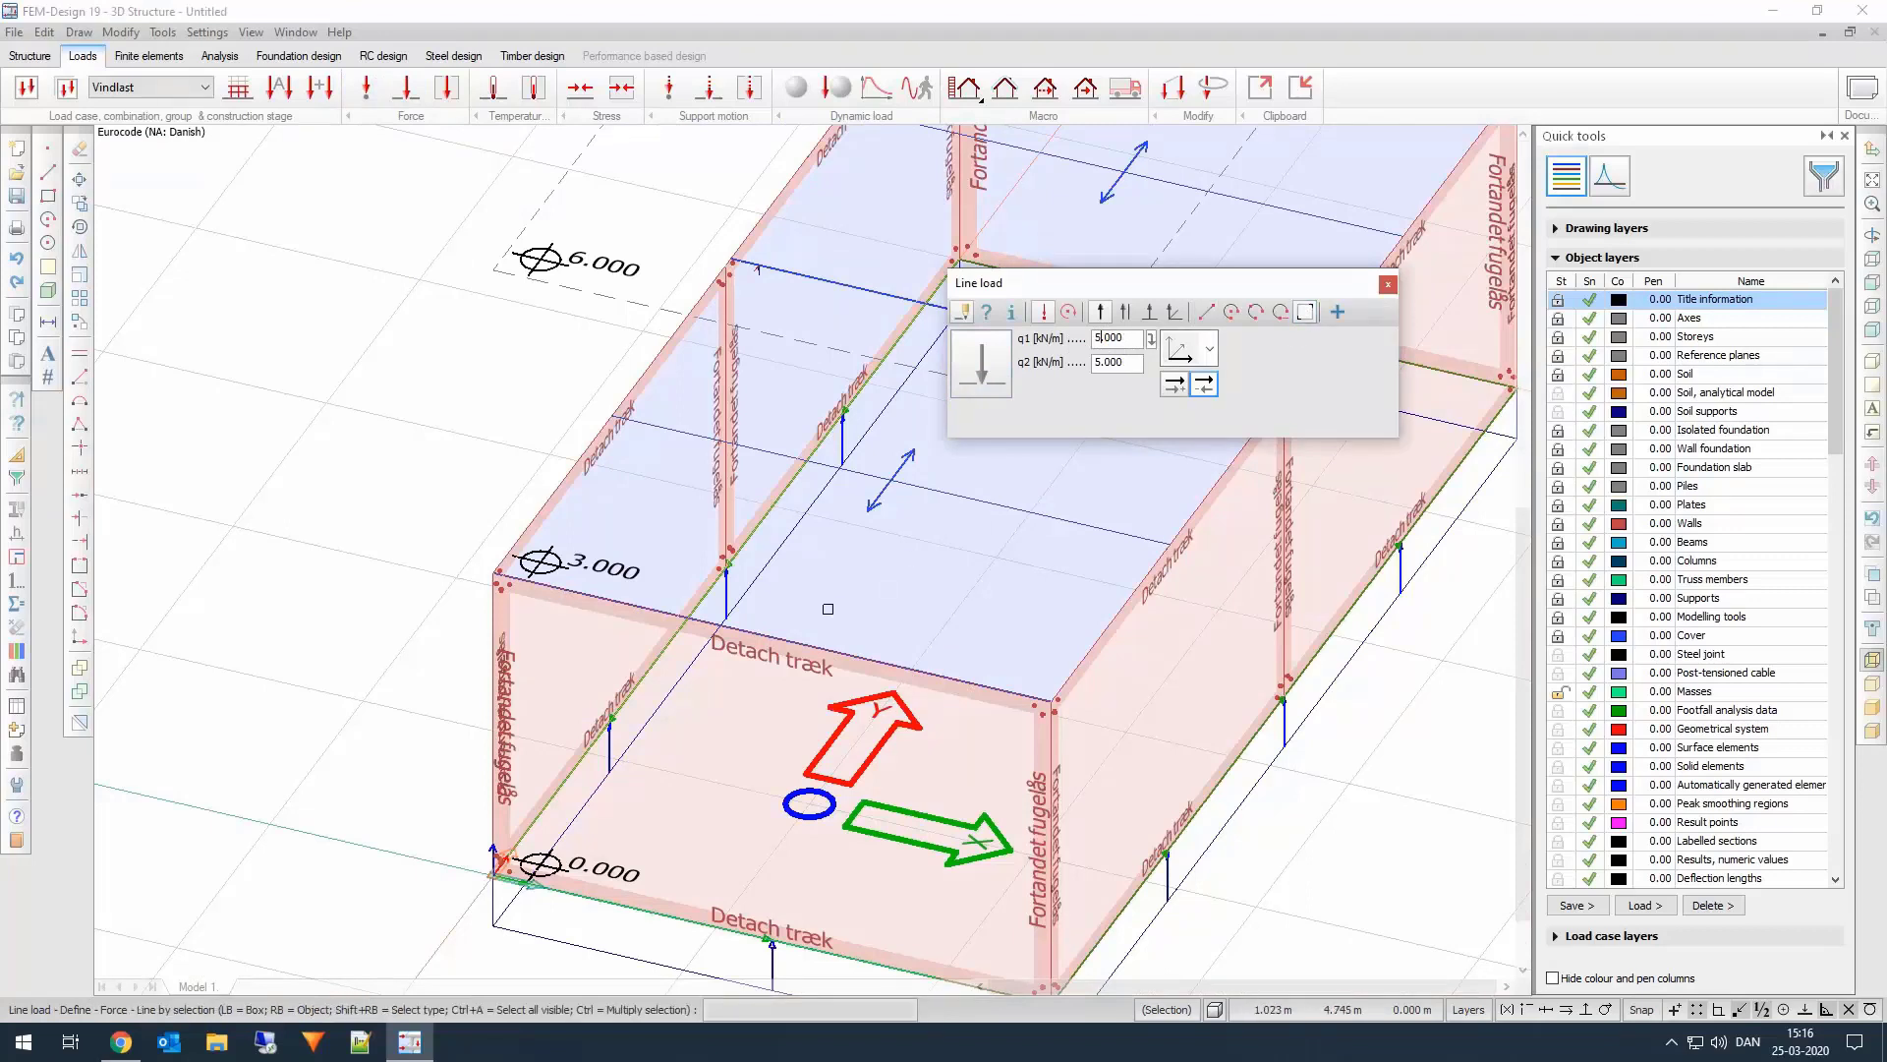
{"action": "key", "text": "Return"}
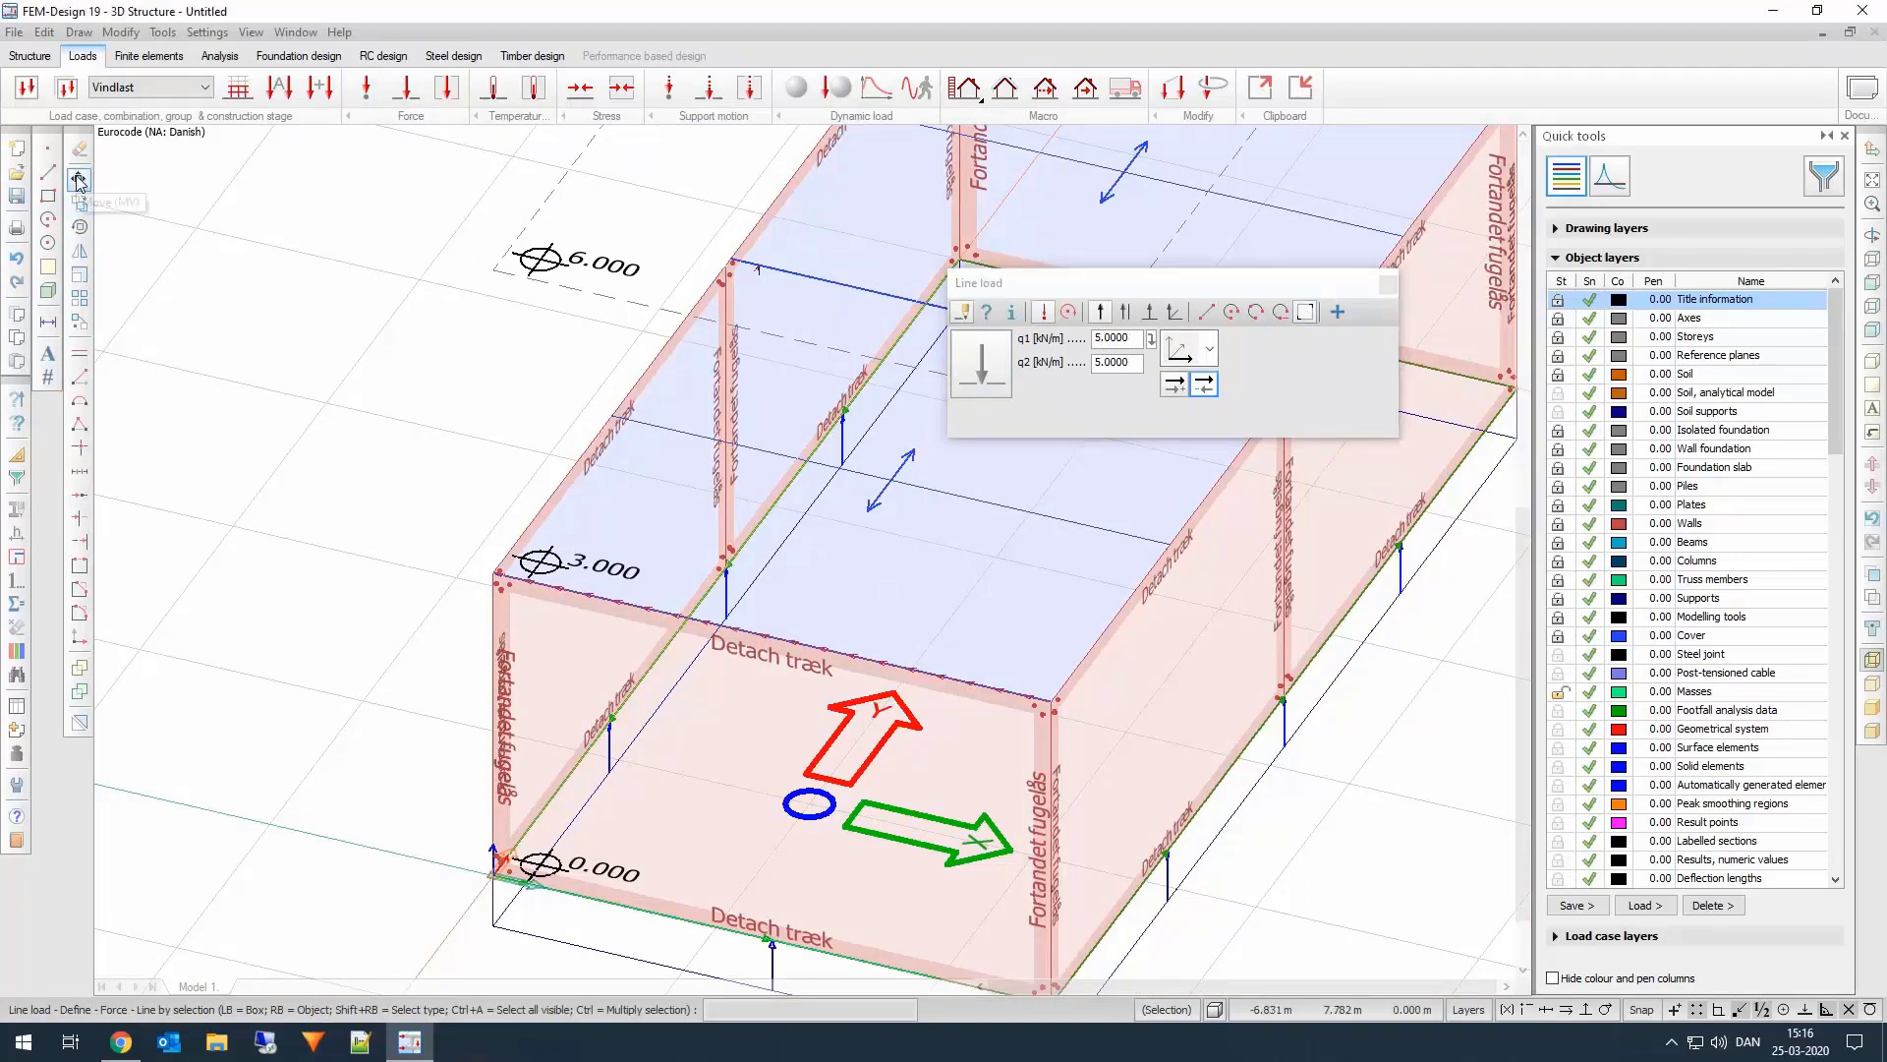
Step: Move the selected element from the box corner by a relative offset of Y=0.1 m
{"action": "left_click", "coordinate": [78, 181]}
{"action": "key", "text": "Return"}
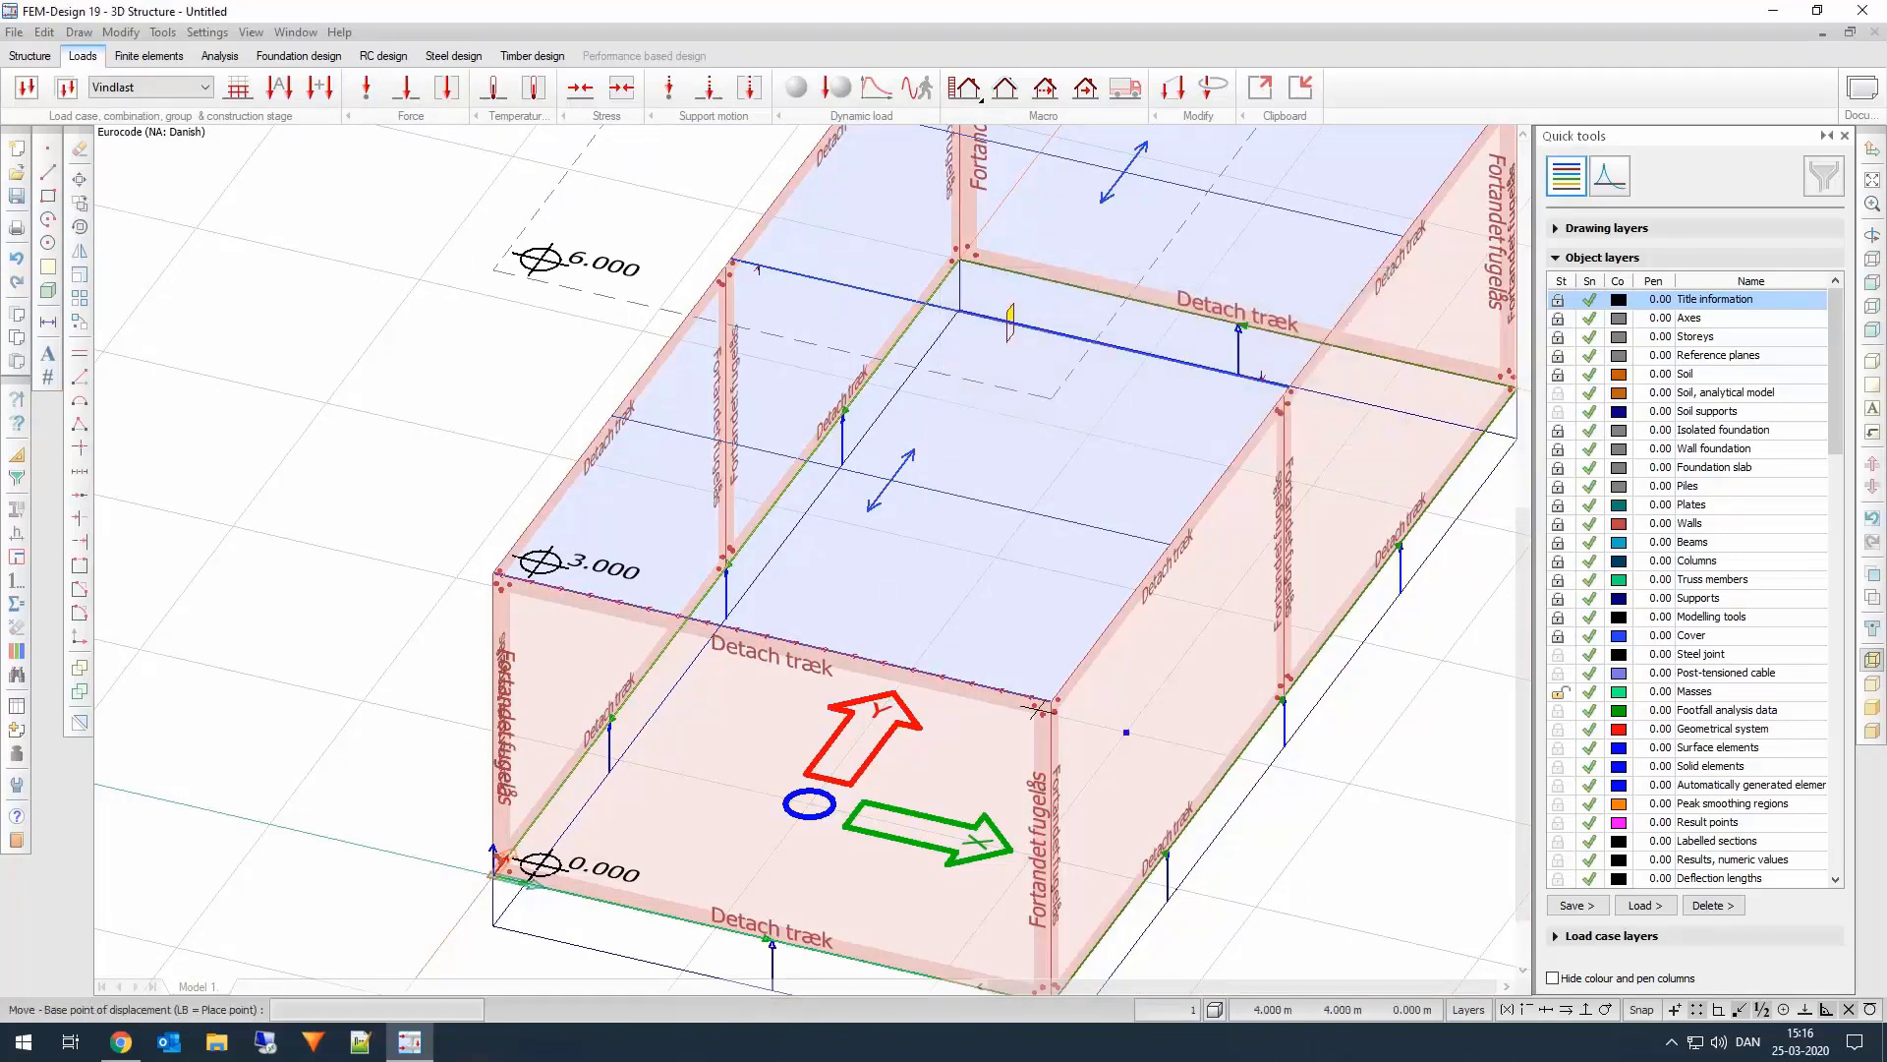
{"action": "left_click", "coordinate": [1052, 705]}
{"action": "key", "text": "r"}
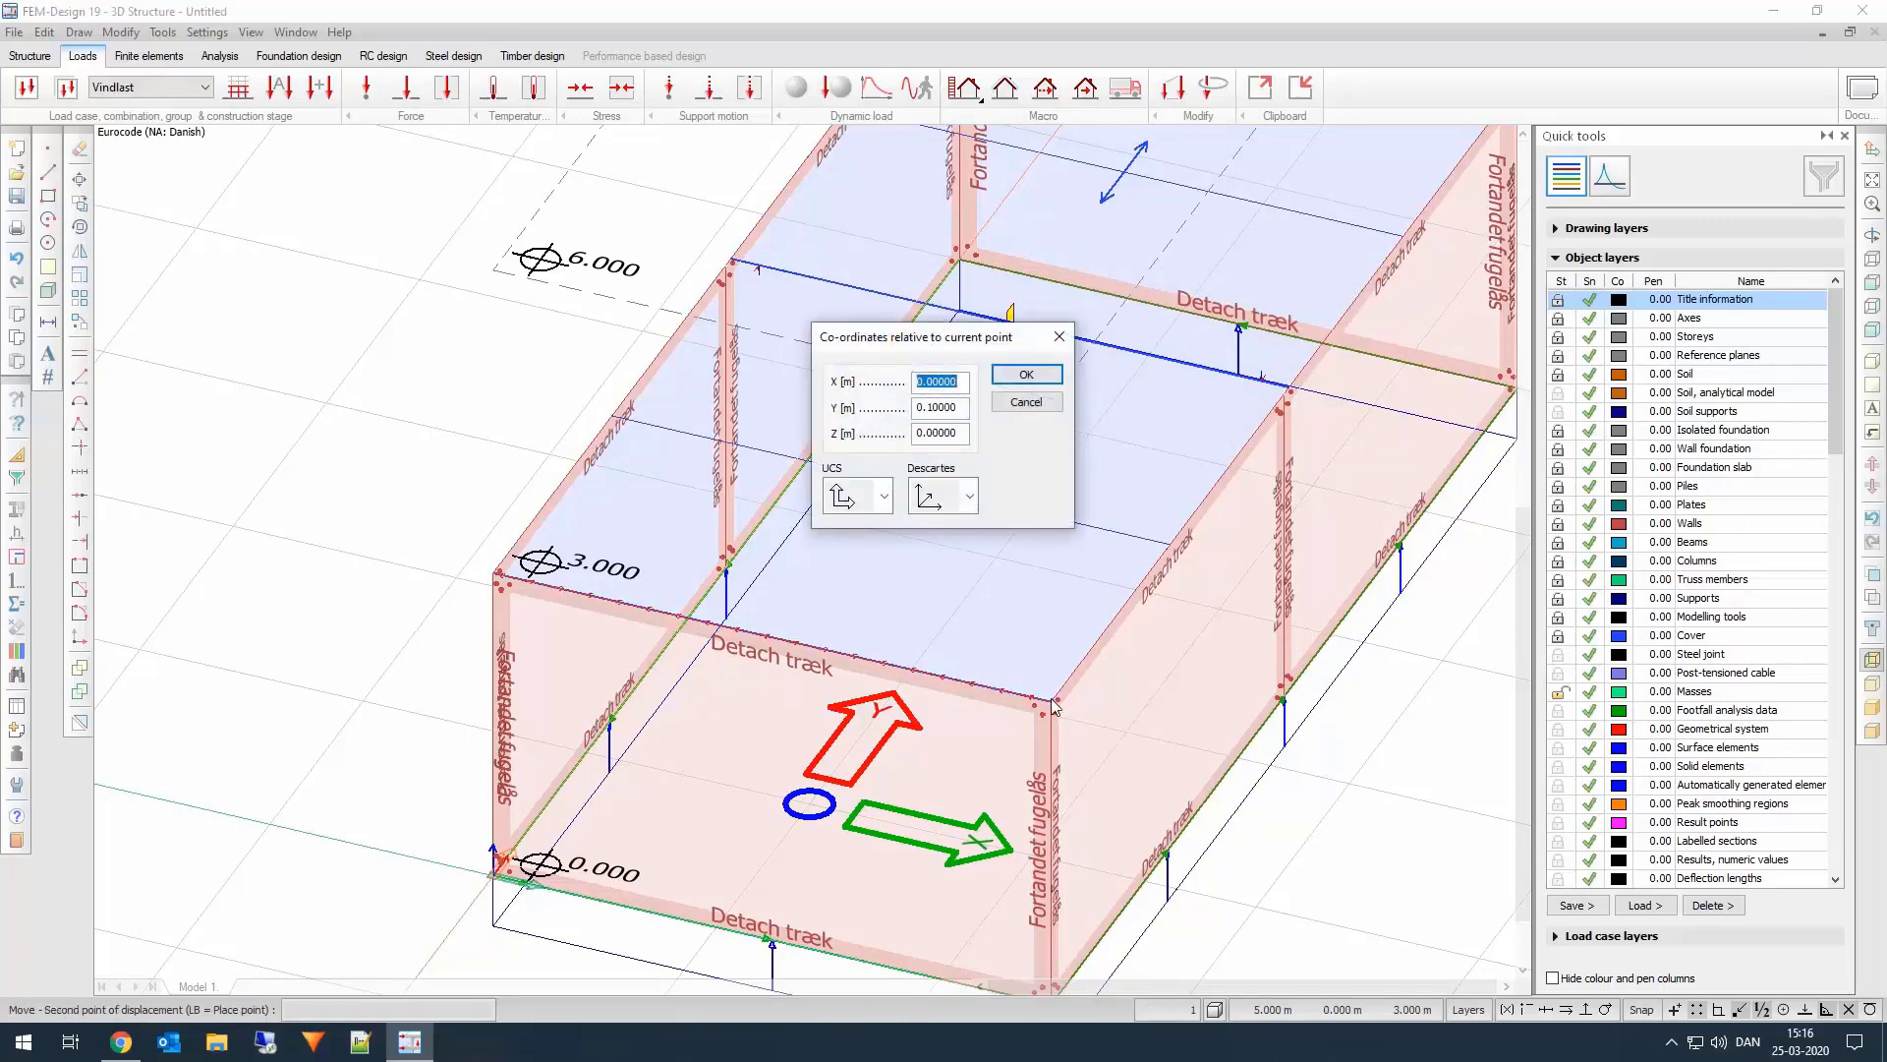